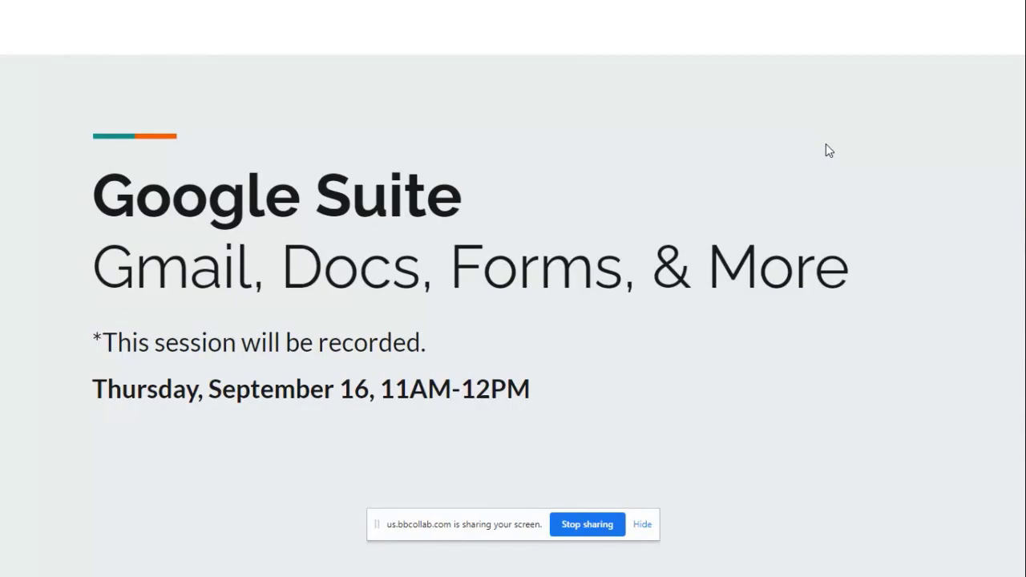
Advance the slideshow to the Agenda slide and stop presenting.
{"action": "key", "text": "Right"}
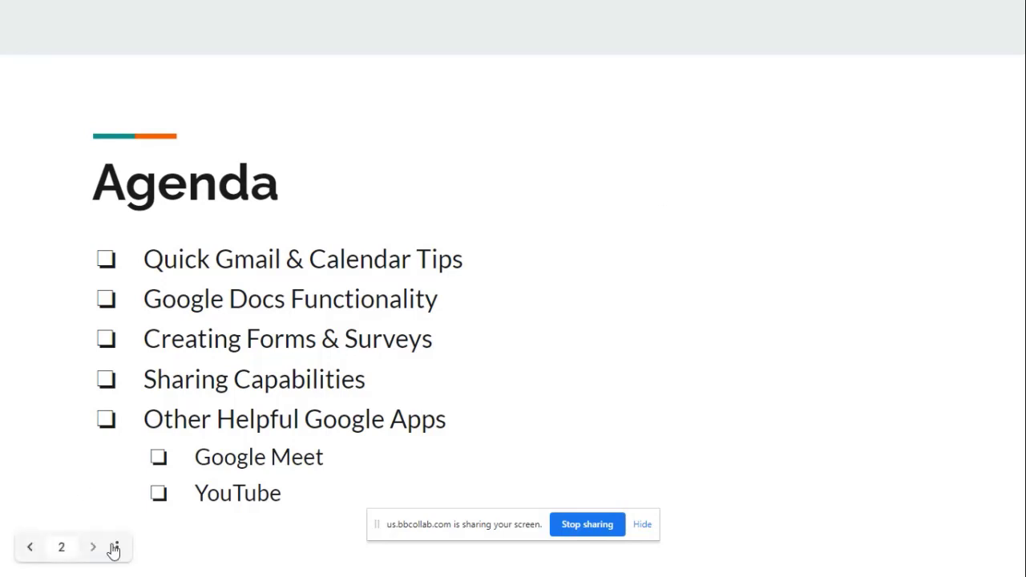
{"action": "left_click", "coordinate": [116, 547]}
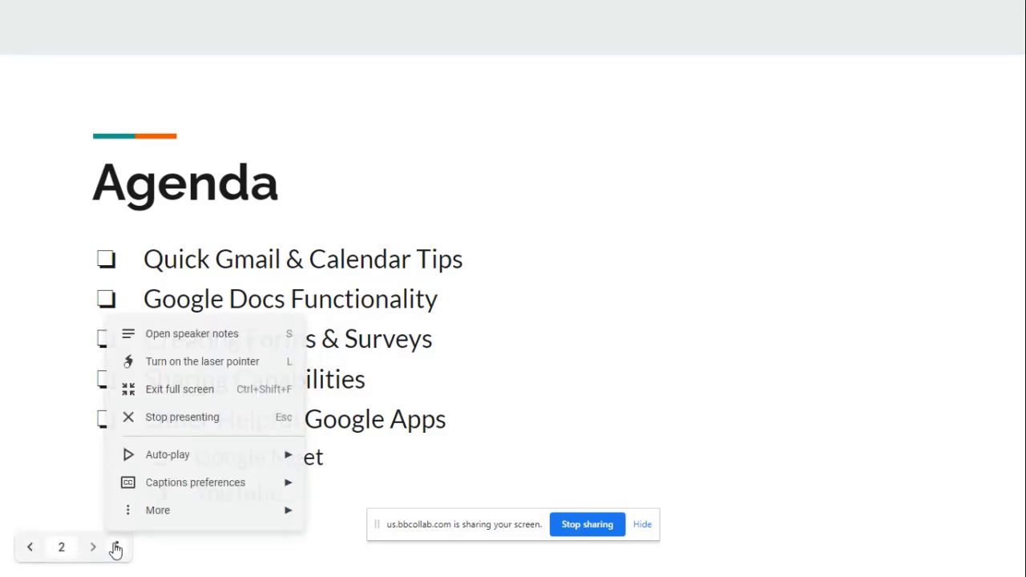
{"action": "left_click", "coordinate": [205, 419]}
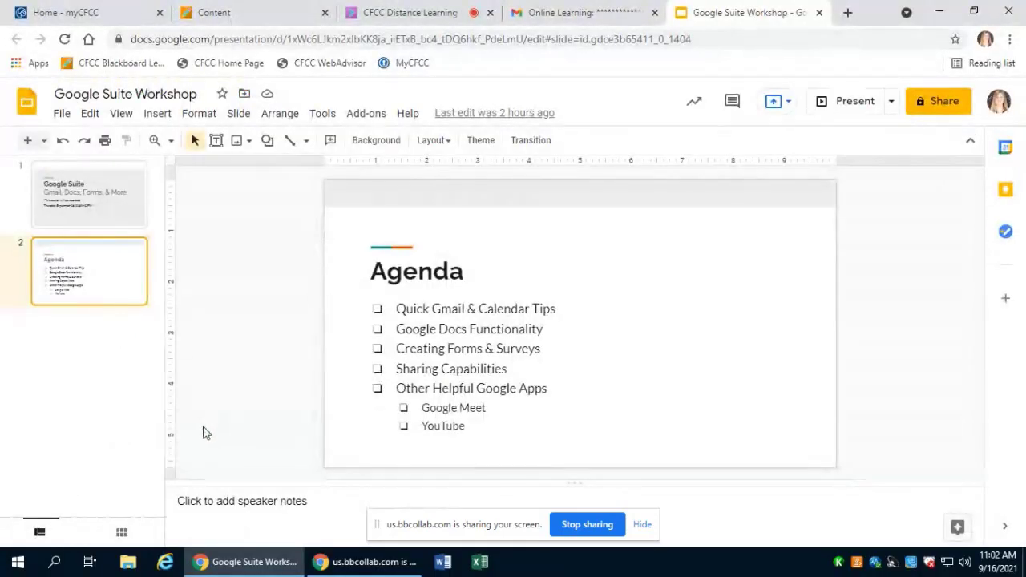
Switch to Gmail and create a new mail label named Workshops.
{"action": "left_click", "coordinate": [559, 10]}
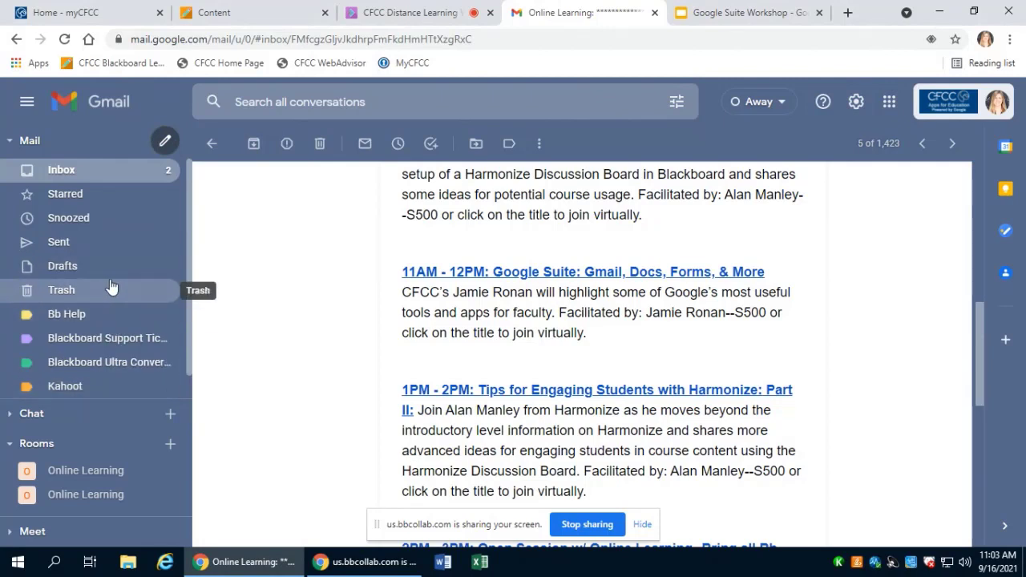
{"action": "scroll", "coordinate": [111, 287], "scroll_direction": "down", "scroll_amount": 1}
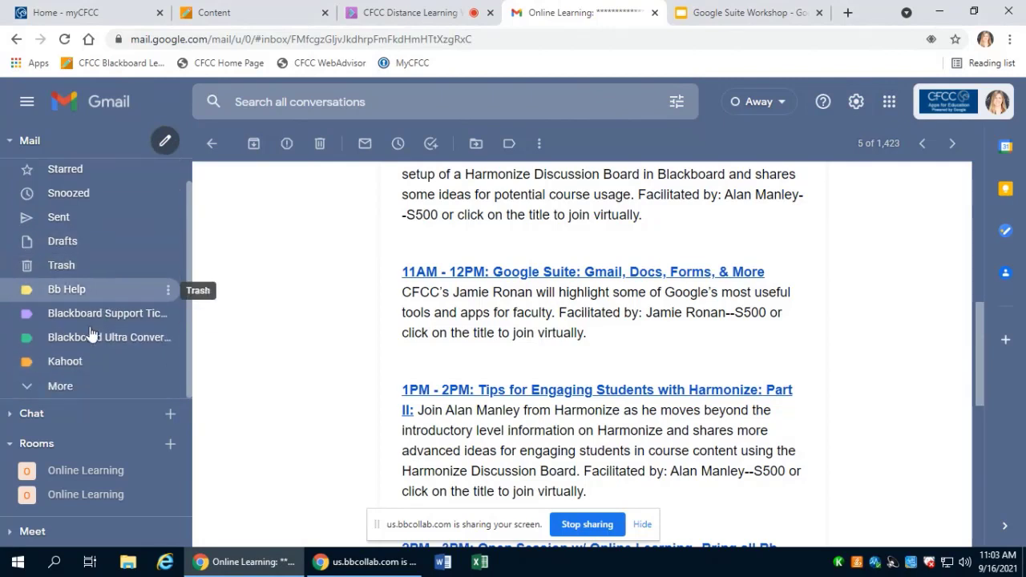
{"action": "left_click", "coordinate": [74, 388]}
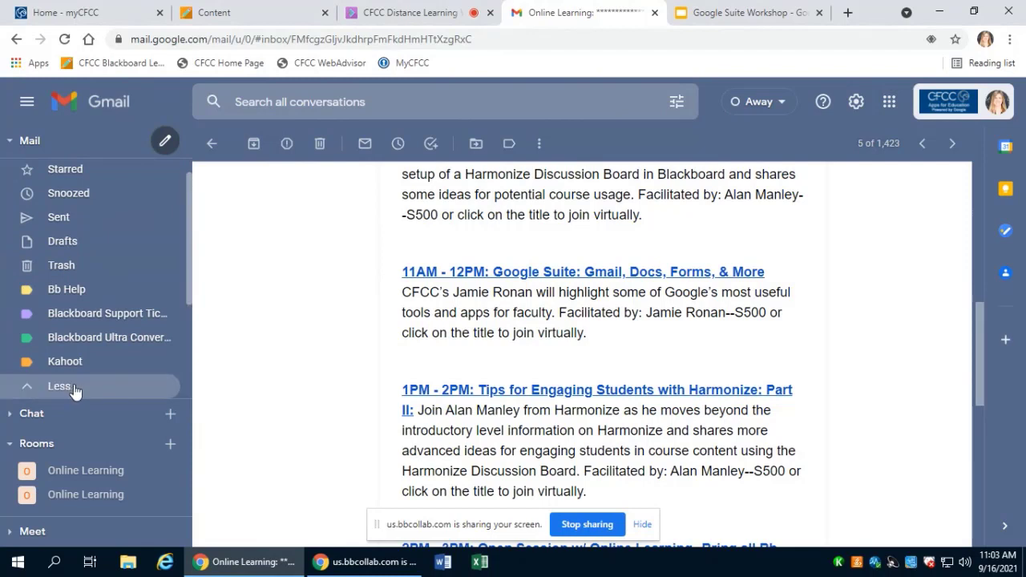
{"action": "scroll", "coordinate": [104, 343], "scroll_direction": "down", "scroll_amount": 4}
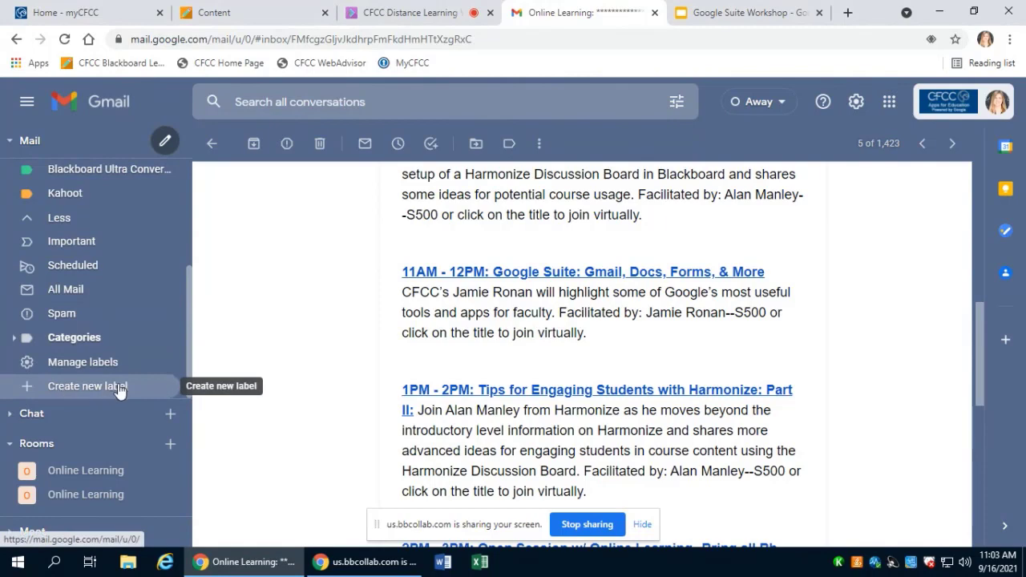
{"action": "left_click", "coordinate": [136, 388]}
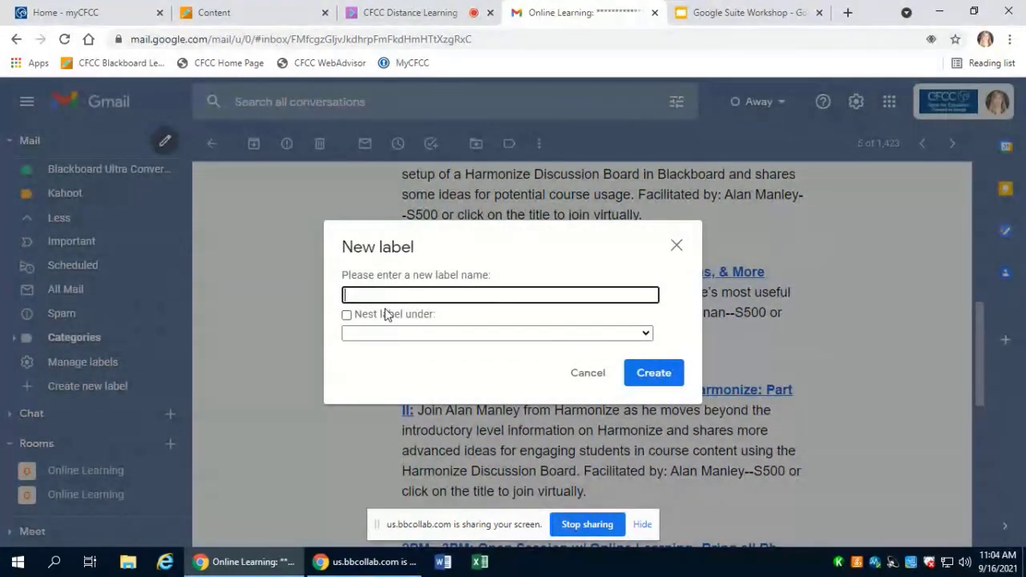
{"action": "type", "text": "Workshops"}
{"action": "left_click", "coordinate": [663, 378]}
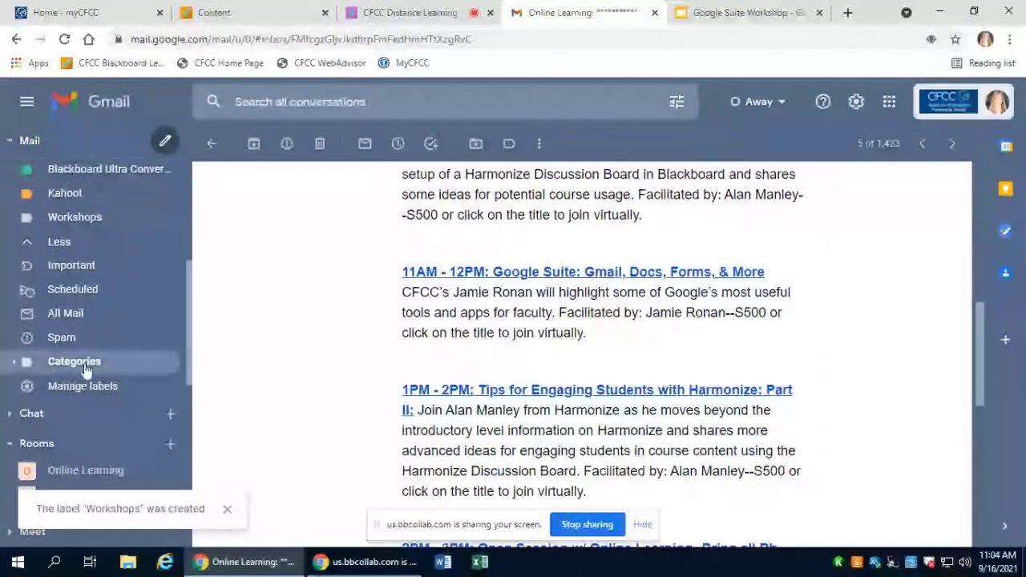
Set the Workshops label's color to medium blue and reopen the label's options.
{"action": "scroll", "coordinate": [89, 377], "scroll_direction": "up", "scroll_amount": 2}
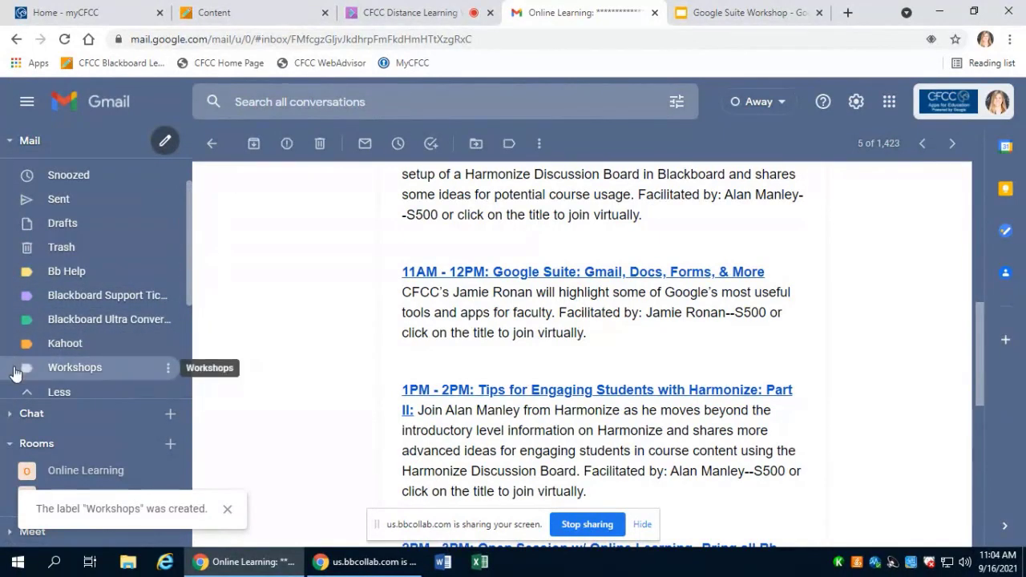
{"action": "left_click", "coordinate": [168, 369]}
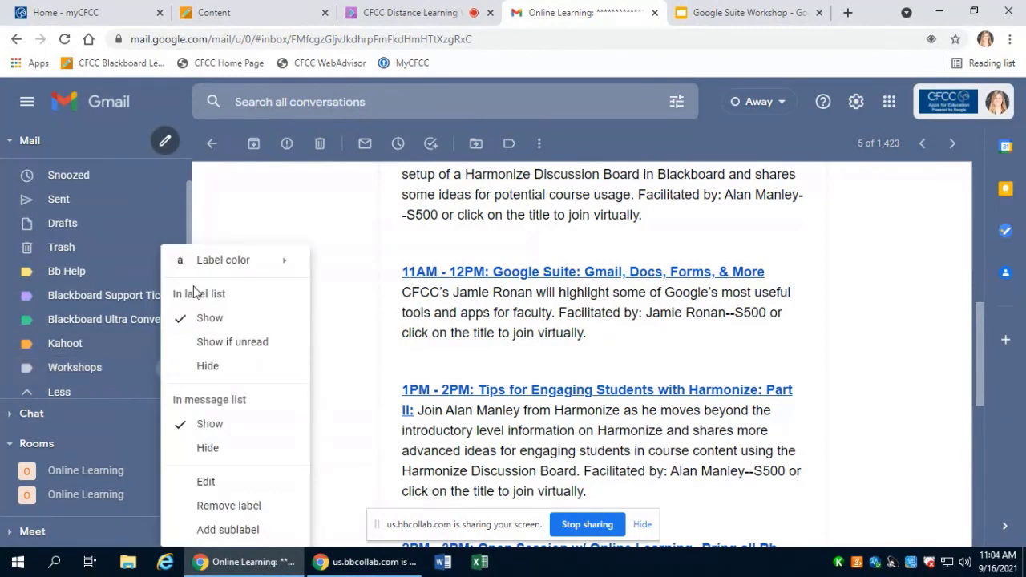
{"action": "mouse_move", "coordinate": [219, 266]}
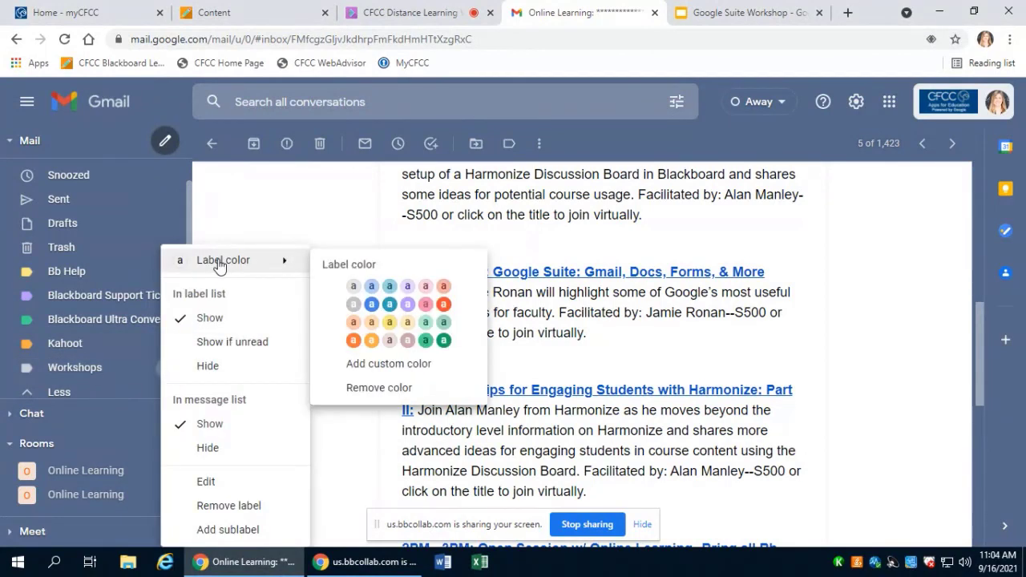
{"action": "left_click", "coordinate": [372, 305]}
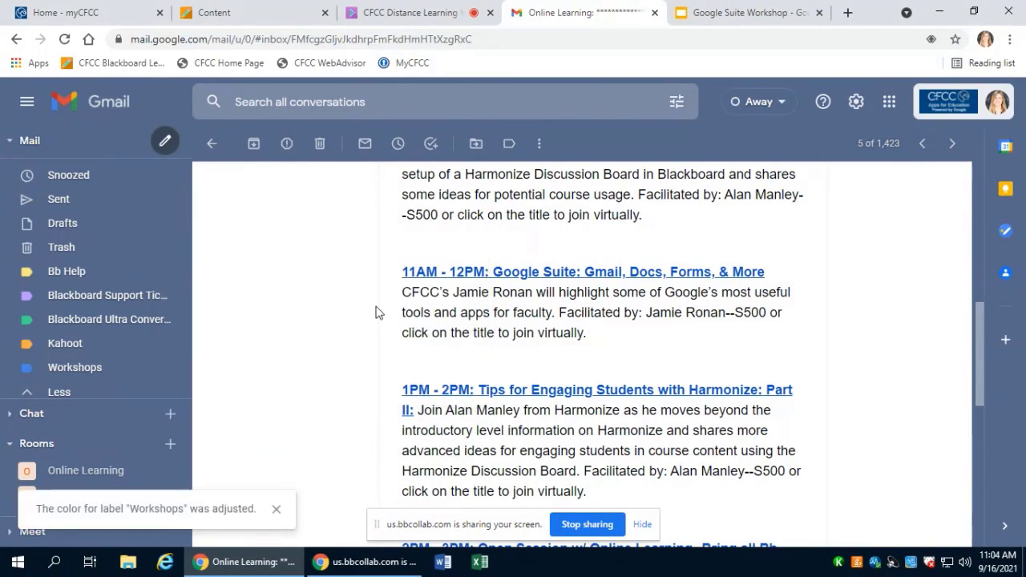
{"action": "left_click", "coordinate": [168, 369]}
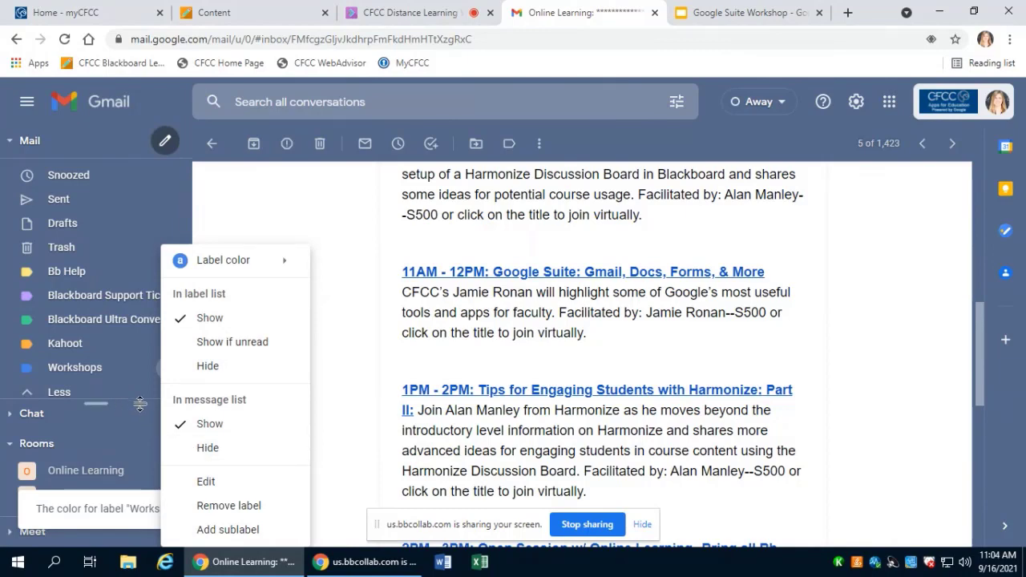
Move the COVID-19 Vaccine Clinic email from the inbox to the Workshops label and display that label's messages.
{"action": "scroll", "coordinate": [112, 160], "scroll_direction": "up", "scroll_amount": 1}
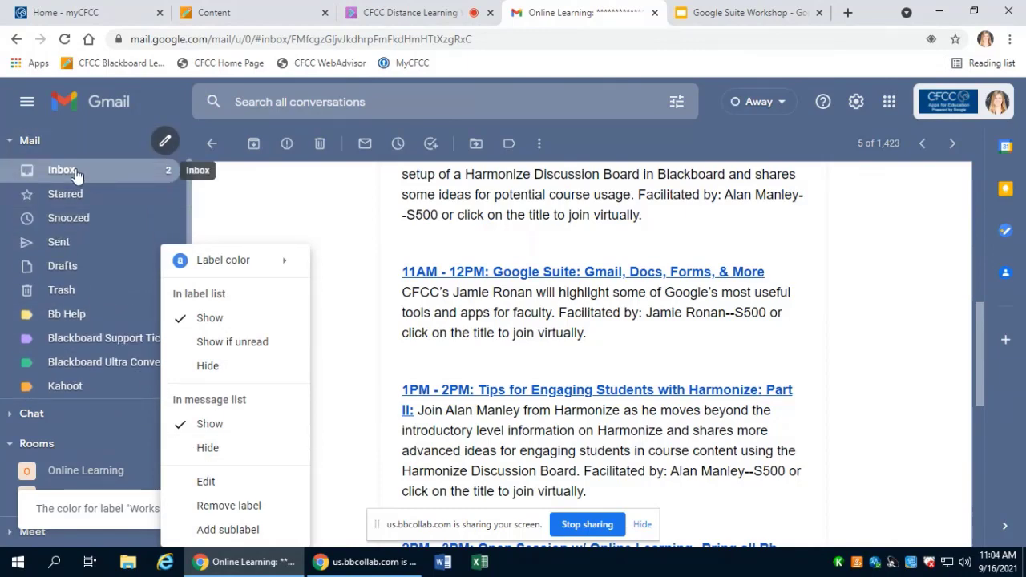
{"action": "left_click", "coordinate": [76, 168]}
{"action": "scroll", "coordinate": [337, 264], "scroll_direction": "down", "scroll_amount": 2}
{"action": "scroll", "coordinate": [325, 232], "scroll_direction": "up", "scroll_amount": 1}
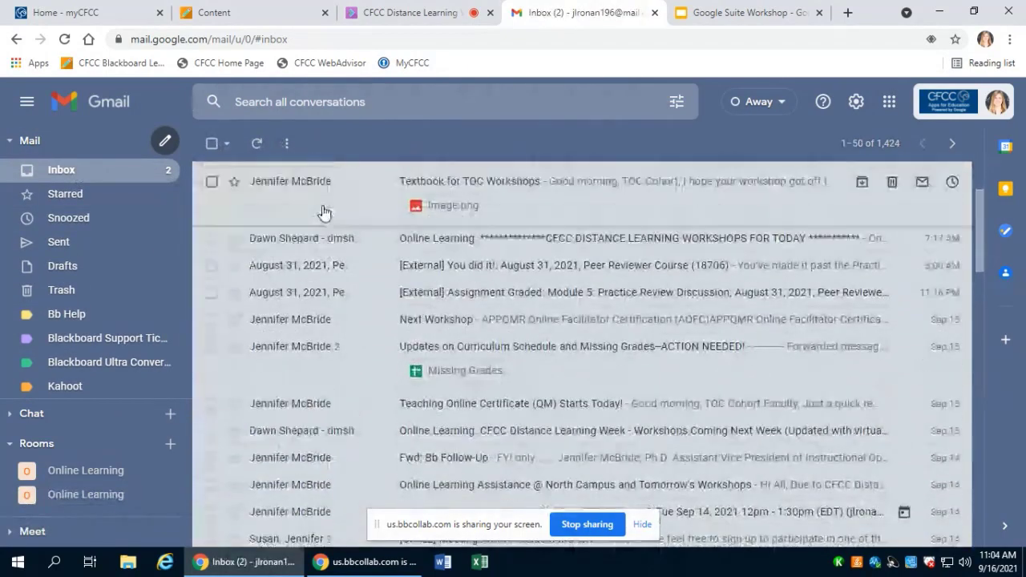
{"action": "left_click_drag", "start_coordinate": [312, 213], "coordinate": [86, 415]}
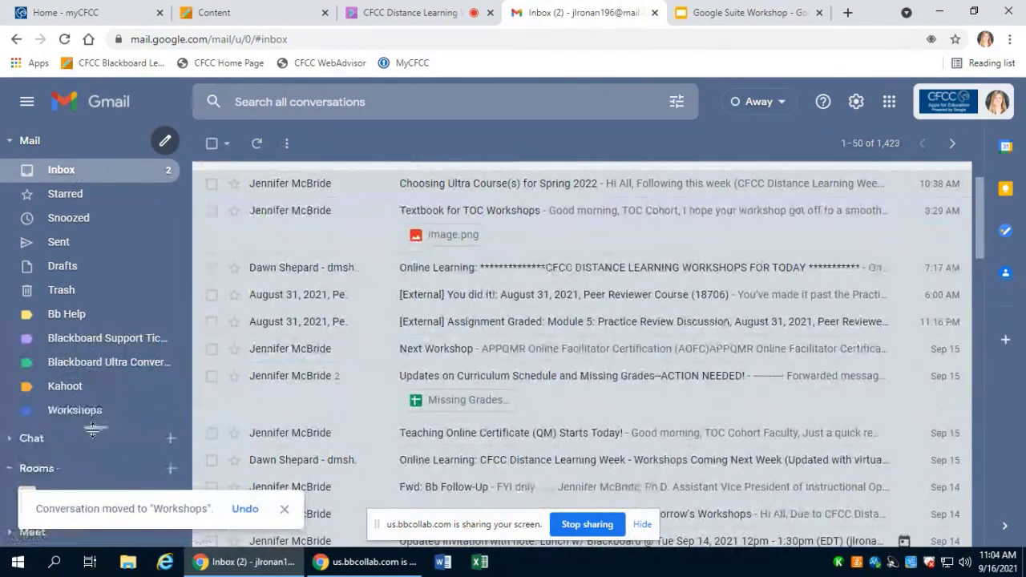
{"action": "left_click", "coordinate": [80, 413]}
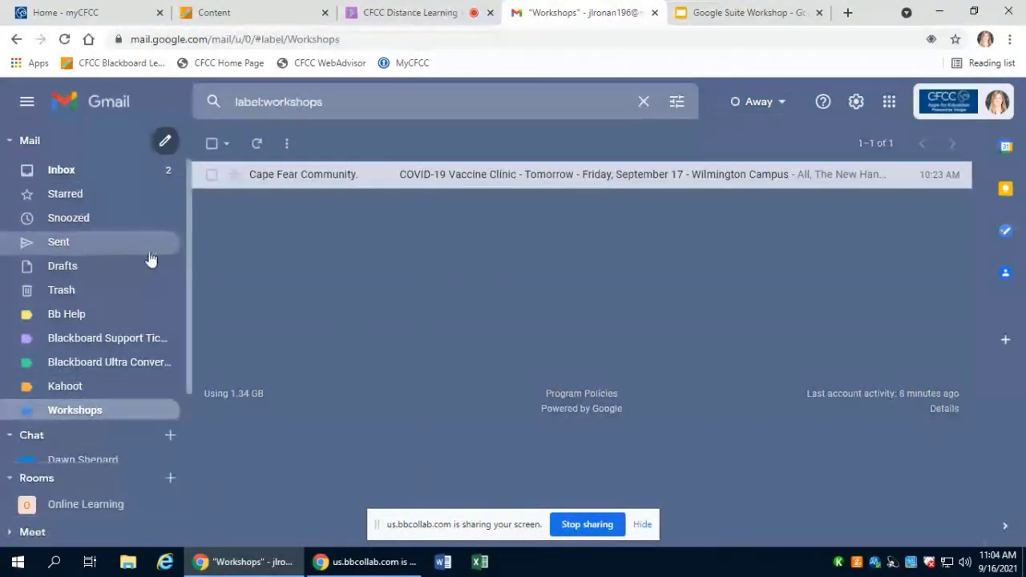
Return to the inbox and open the announcement email listing the CFCC distance learning workshops for today.
{"action": "left_click", "coordinate": [148, 171]}
{"action": "left_click", "coordinate": [327, 278]}
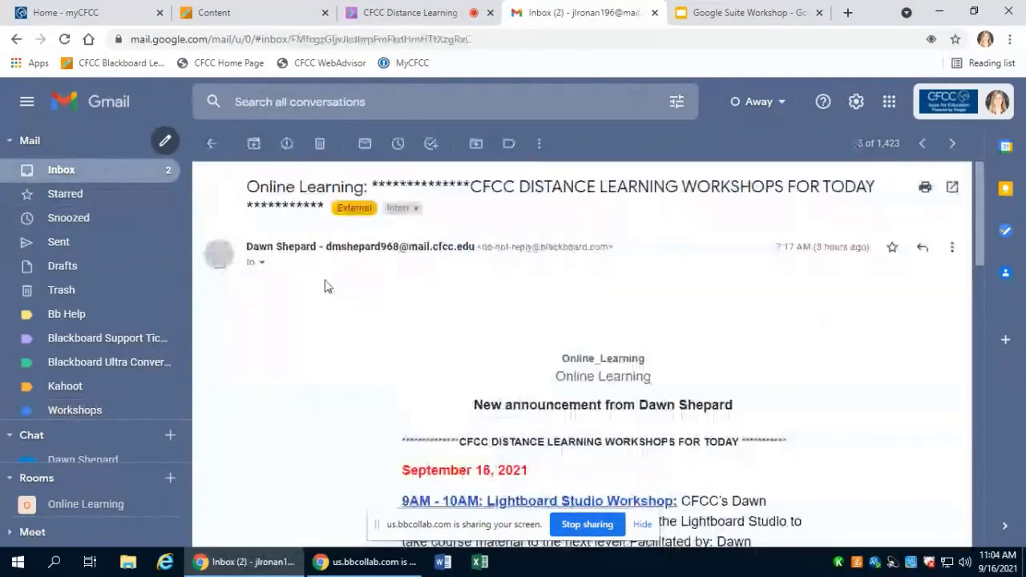
{"action": "scroll", "coordinate": [473, 394], "scroll_direction": "down", "scroll_amount": 2}
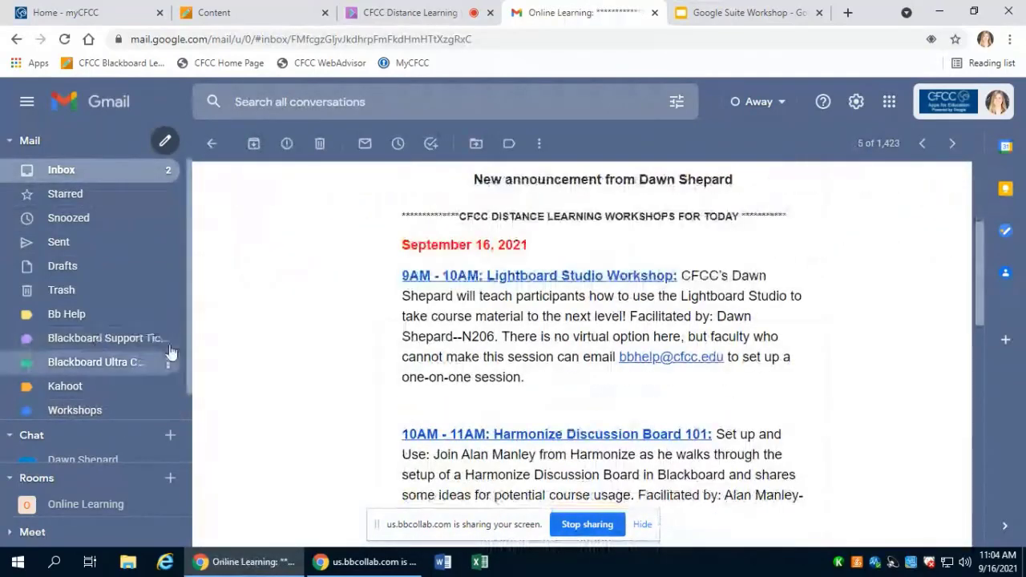
{"action": "scroll", "coordinate": [113, 304], "scroll_direction": "down", "scroll_amount": 1}
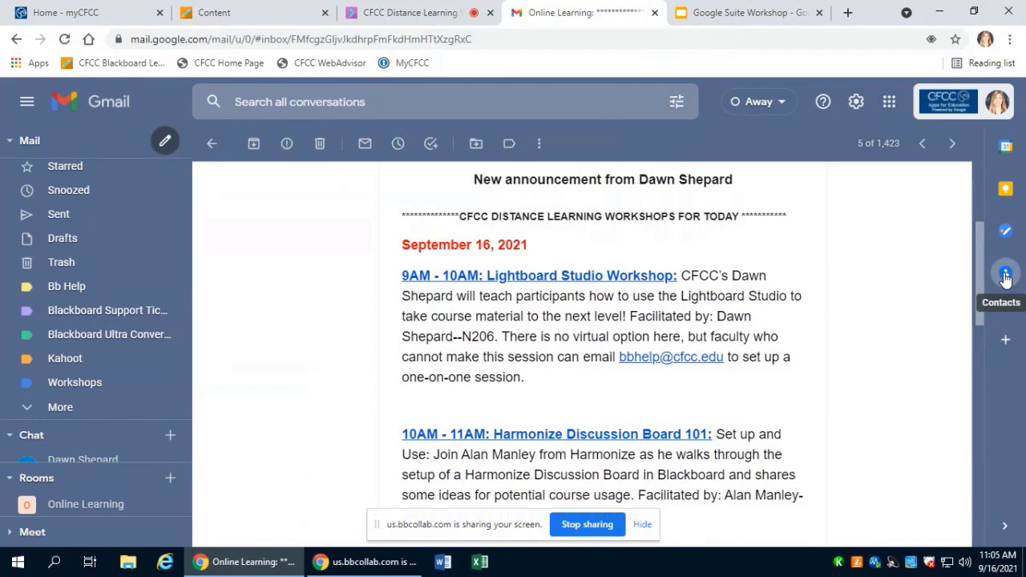
Show the Calendar beside the open email and look through the schedule for Thursday, September 16.
{"action": "left_click", "coordinate": [1006, 149]}
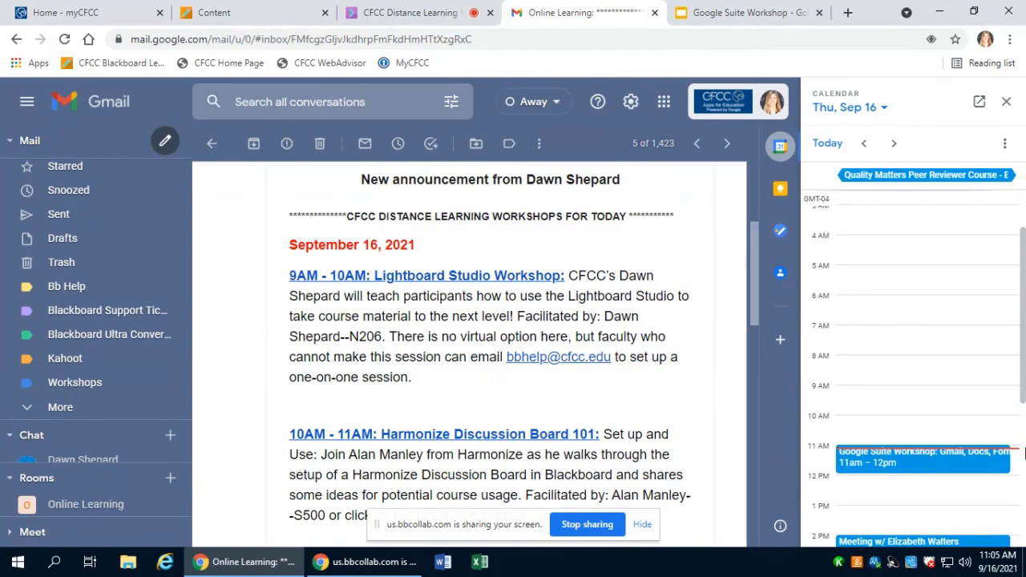
{"action": "scroll", "coordinate": [921, 365], "scroll_direction": "down", "scroll_amount": 2}
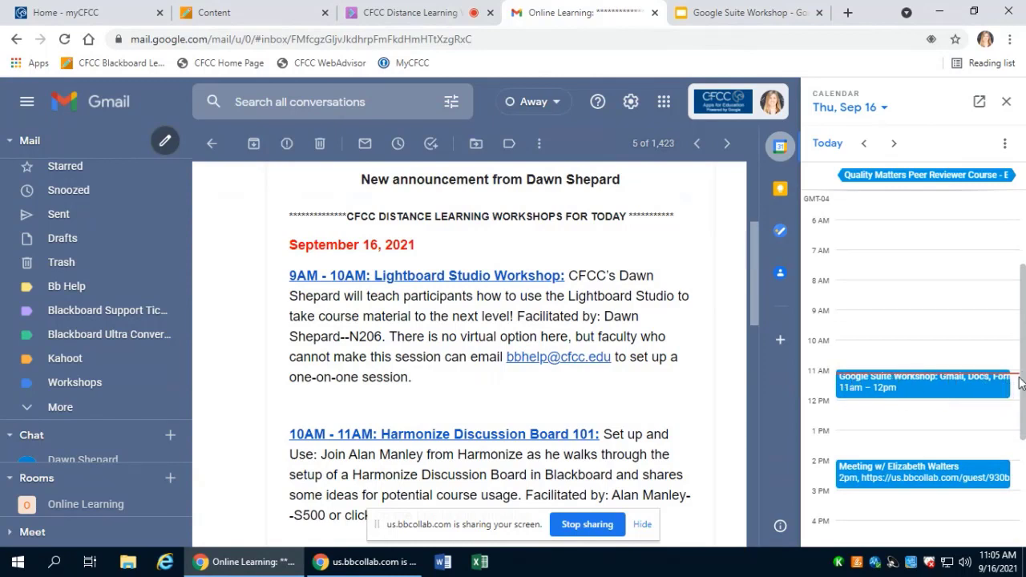
{"action": "scroll", "coordinate": [1014, 379], "scroll_direction": "up", "scroll_amount": 5}
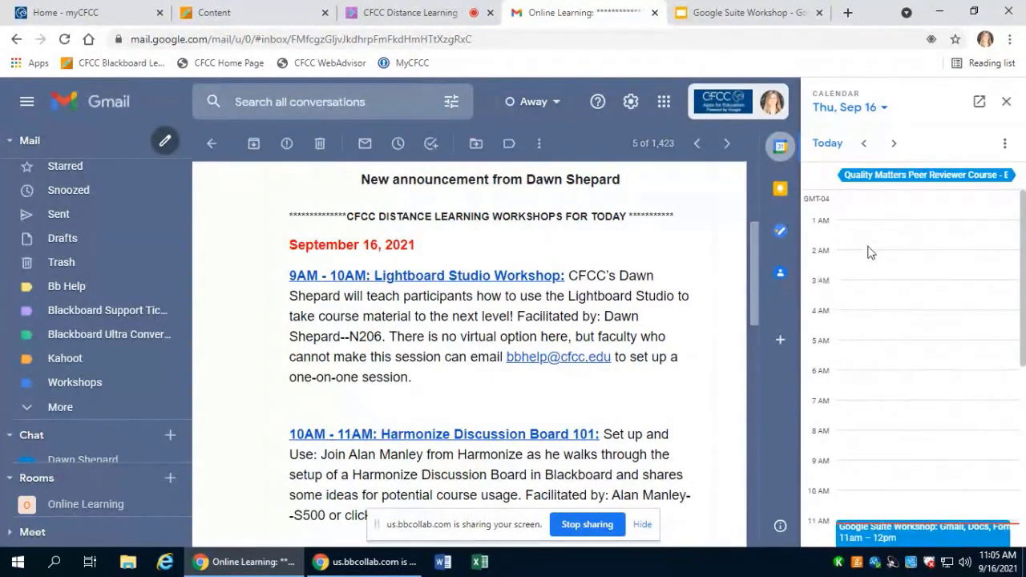
Create a Keep note beside the email with the title Example and the text "hahadj=ss".
{"action": "left_click", "coordinate": [780, 193]}
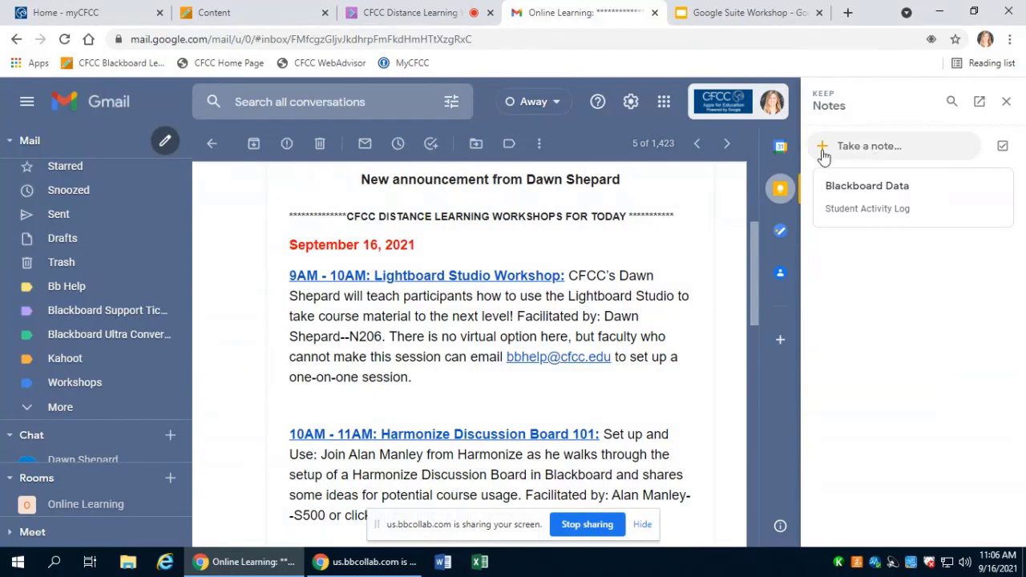
{"action": "left_click", "coordinate": [871, 147]}
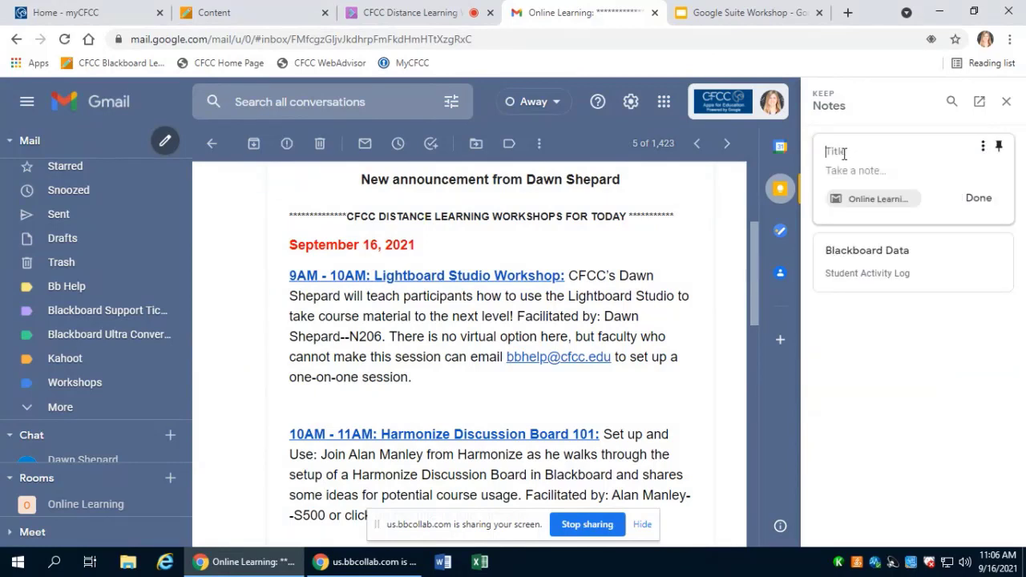
{"action": "left_click", "coordinate": [843, 153]}
{"action": "type", "text": "Example"}
{"action": "left_click", "coordinate": [882, 170]}
{"action": "type", "text": "hahah"}
{"action": "type", "text": "j=ss"}
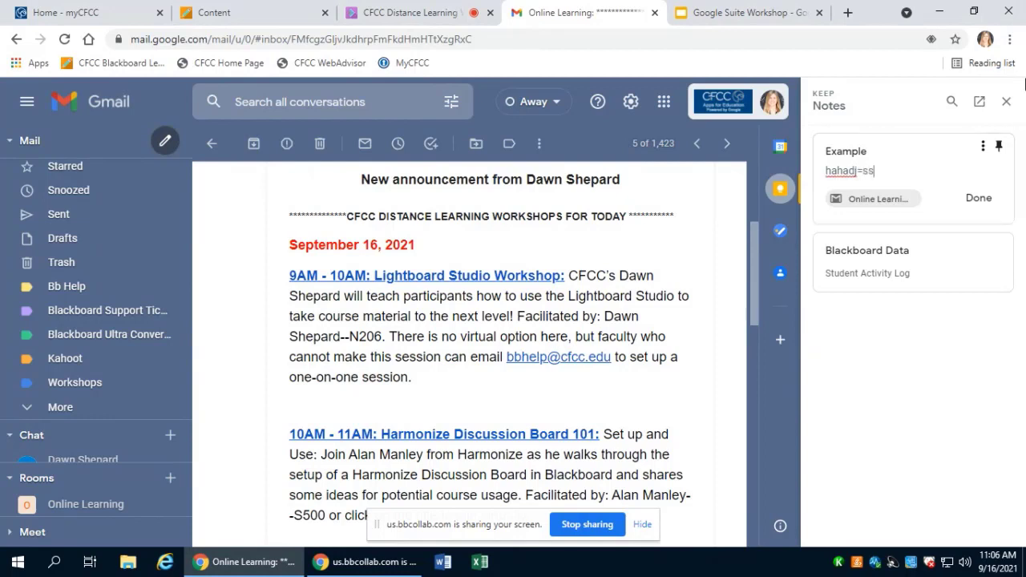
{"action": "left_click", "coordinate": [979, 200]}
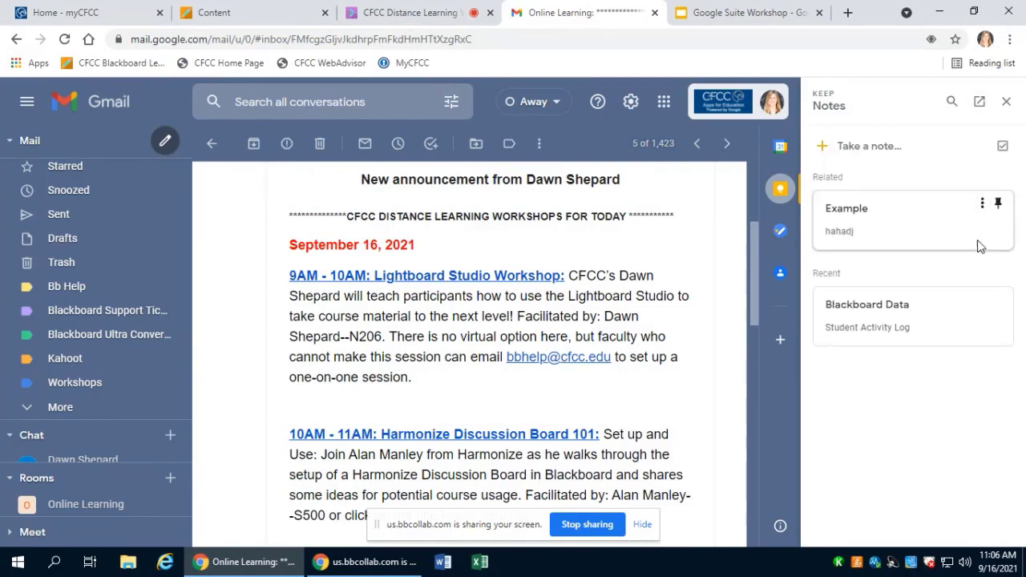
Pin the Example note, view its additional options and dismiss them.
{"action": "left_click", "coordinate": [999, 205]}
{"action": "left_click", "coordinate": [982, 203]}
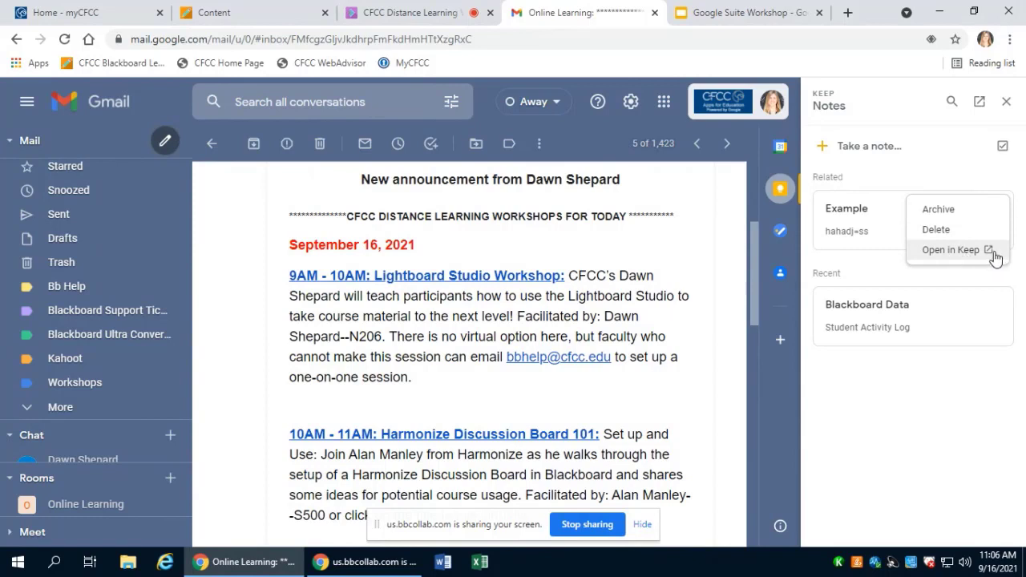
{"action": "left_click", "coordinate": [940, 401]}
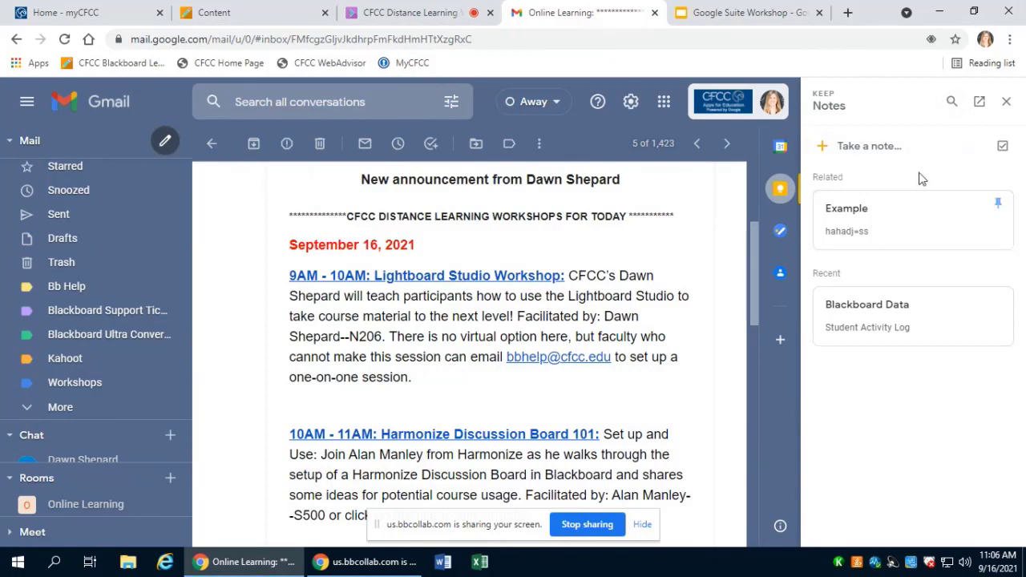
Add a task titled Example to the My Tasks list and mark it as completed.
{"action": "left_click", "coordinate": [782, 234]}
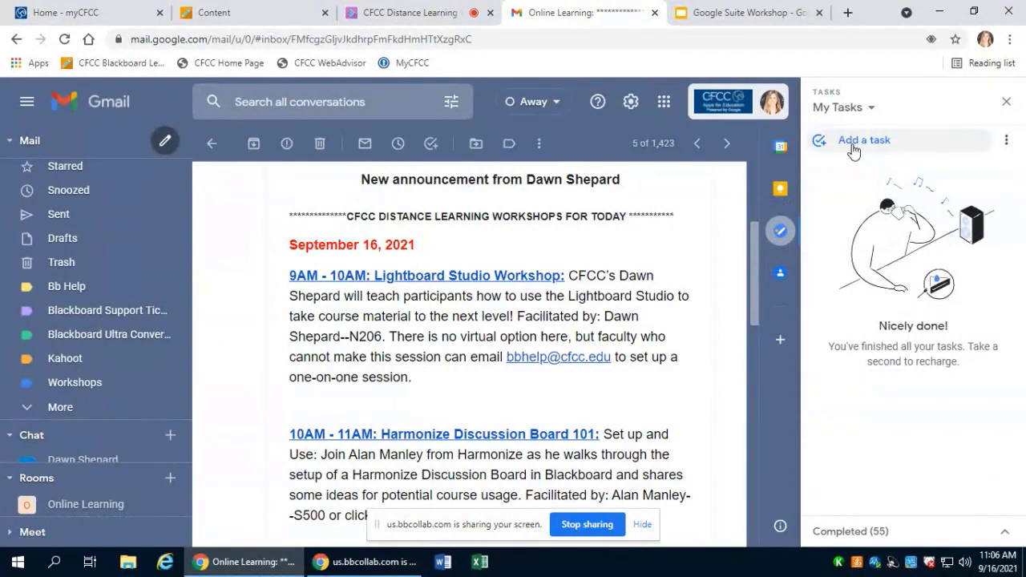
{"action": "left_click", "coordinate": [853, 149]}
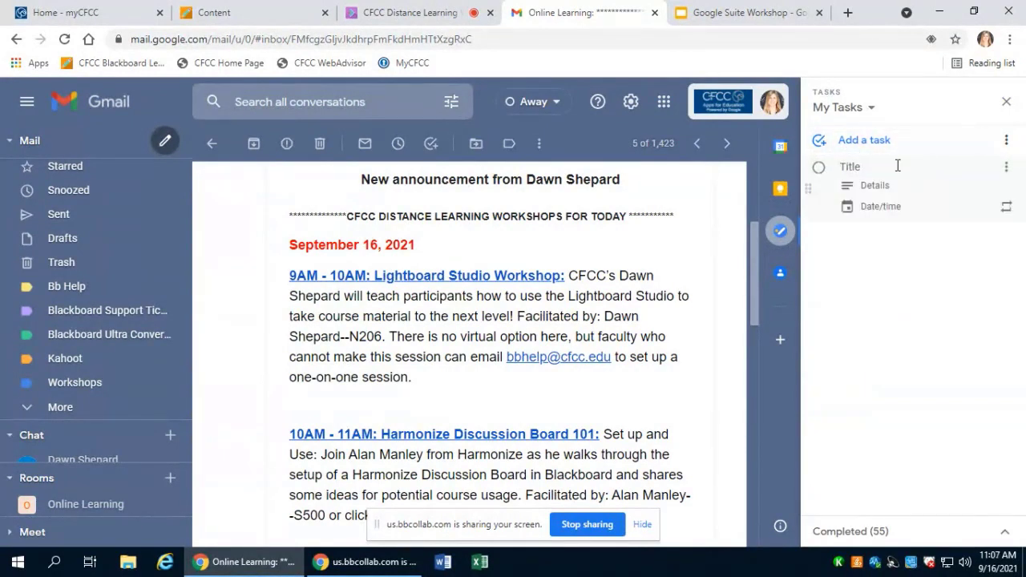
{"action": "type", "text": "Example"}
{"action": "left_click", "coordinate": [886, 283]}
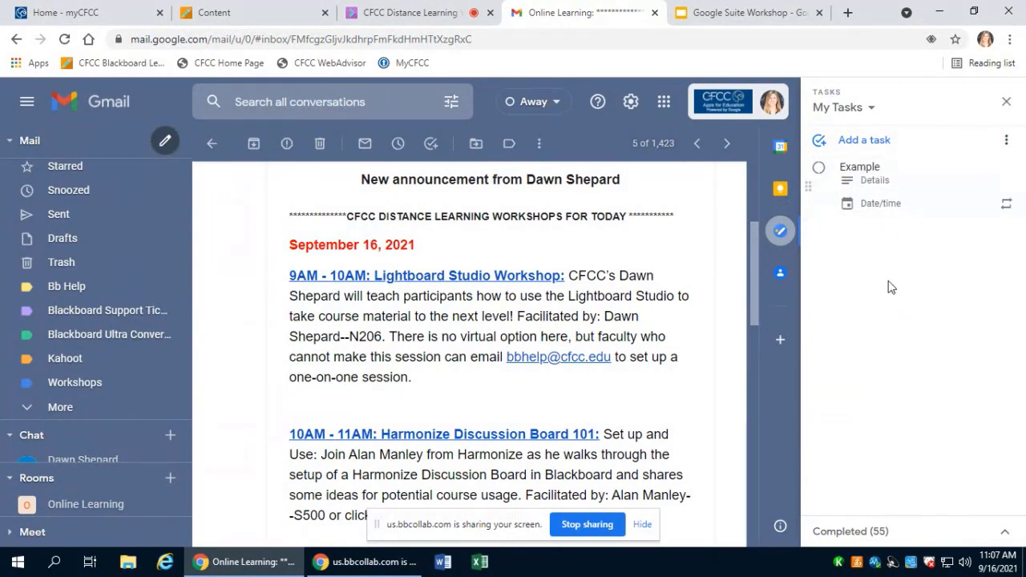
{"action": "left_click", "coordinate": [819, 171]}
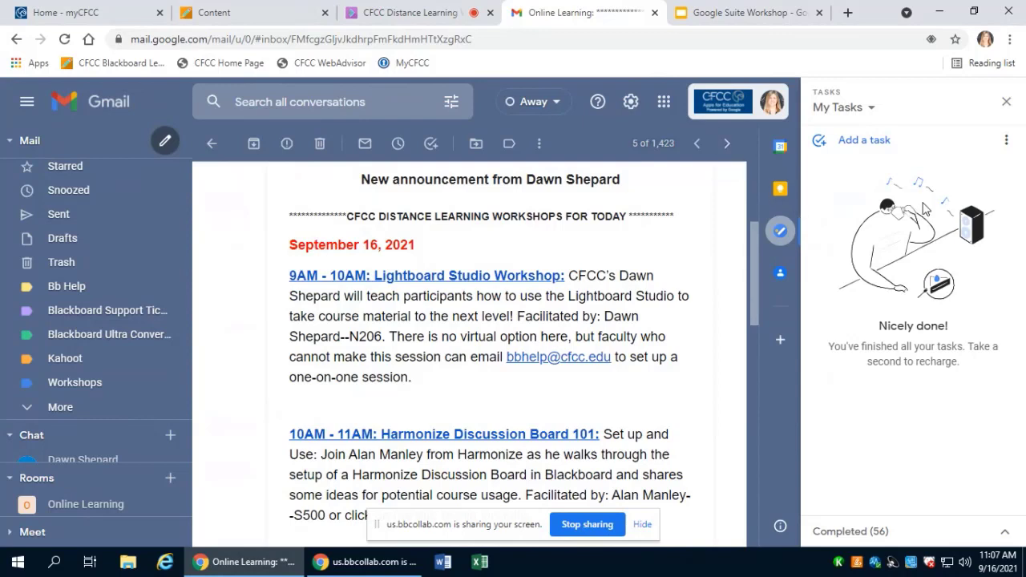
Show the Calendar beside the open email and compose a new message to a colleague with the subject Example.
{"action": "left_click", "coordinate": [780, 150]}
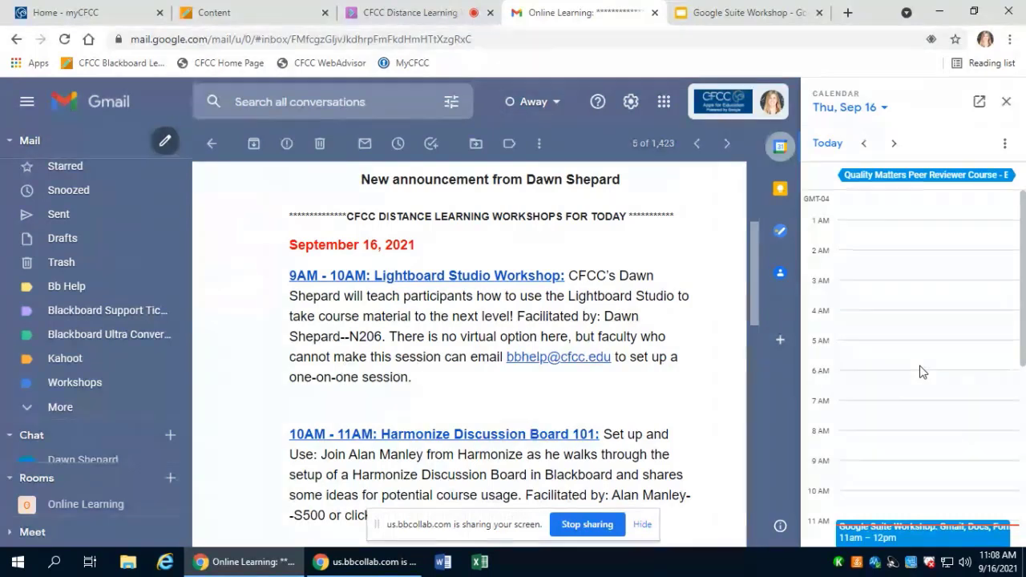
{"action": "left_click", "coordinate": [167, 142]}
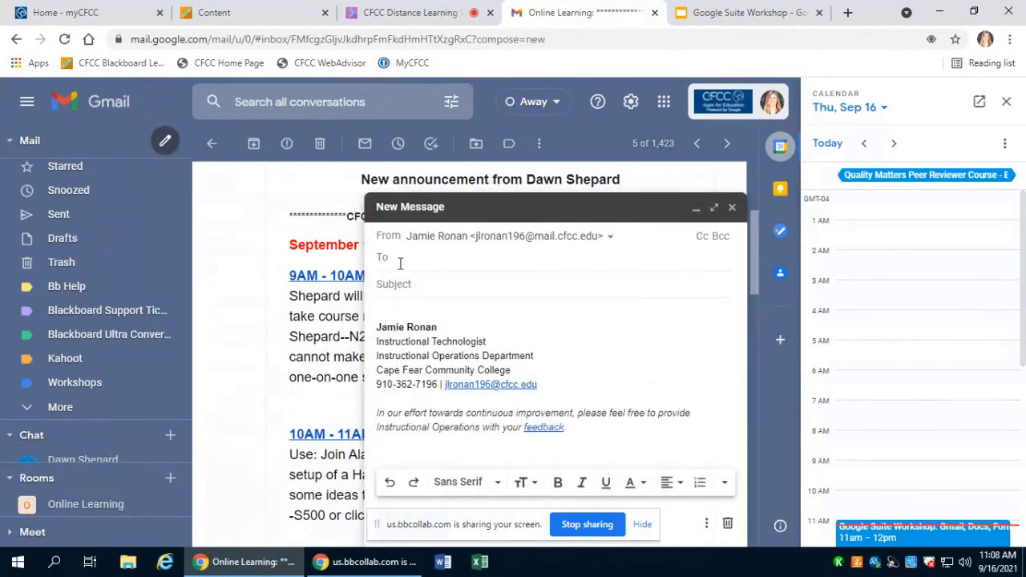
{"action": "type", "text": "dawn"}
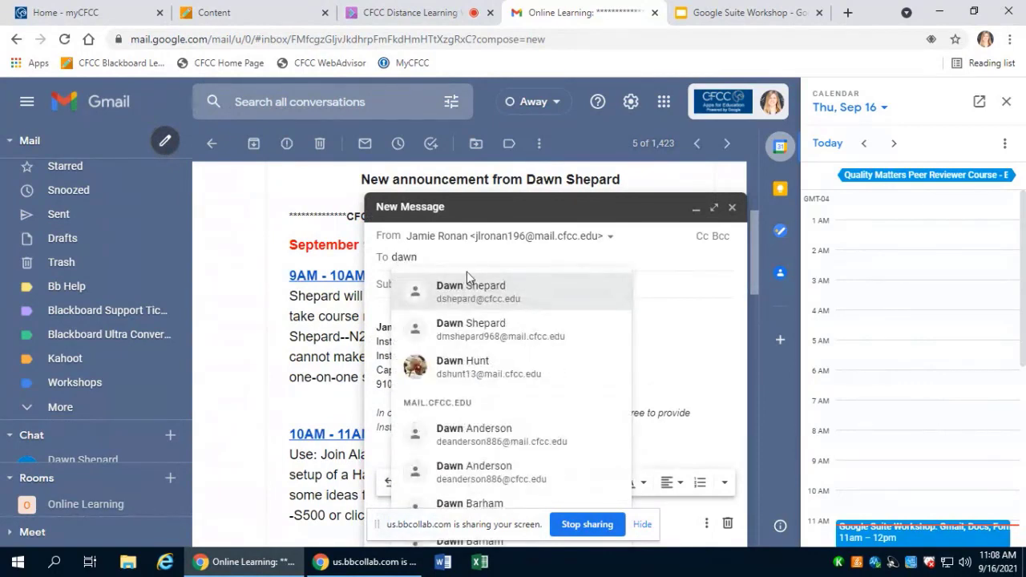
{"action": "left_click", "coordinate": [430, 282]}
{"action": "left_click", "coordinate": [430, 282]}
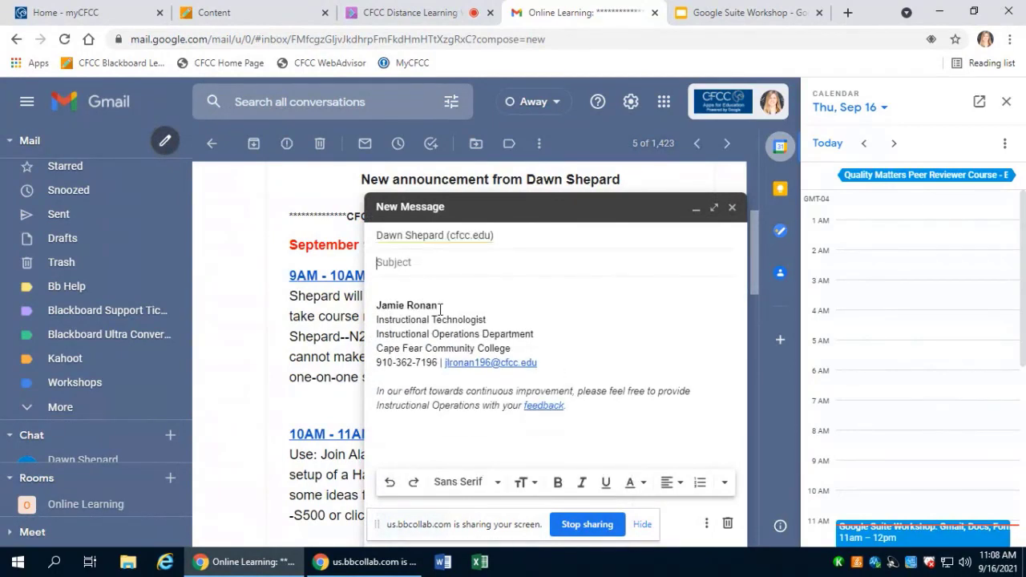
{"action": "type", "text": "Example"}
{"action": "left_click", "coordinate": [644, 526]}
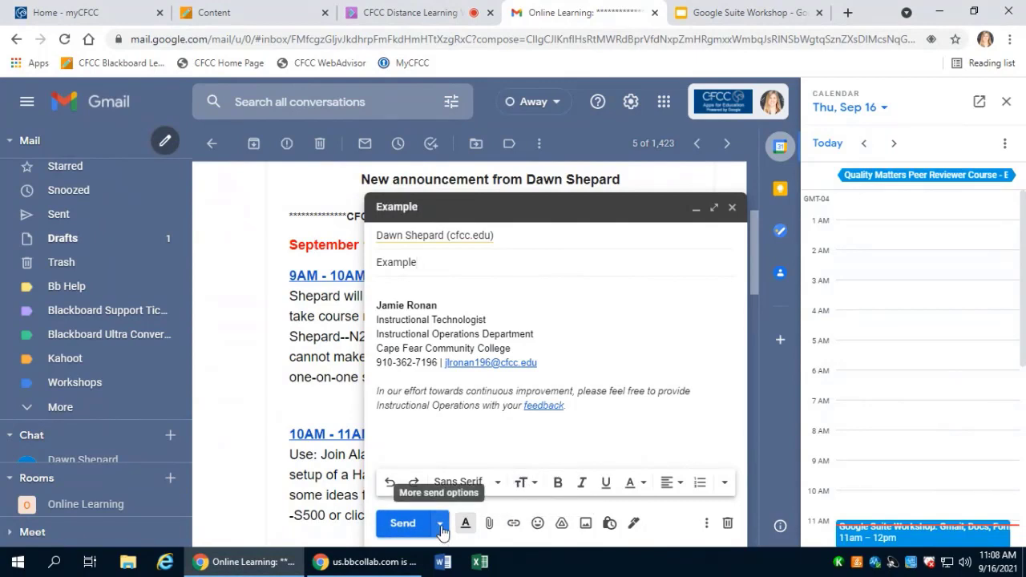
Schedule the Example message for Sep 17, 2021 at 12:08 PM and view the scheduled messages.
{"action": "left_click", "coordinate": [441, 528]}
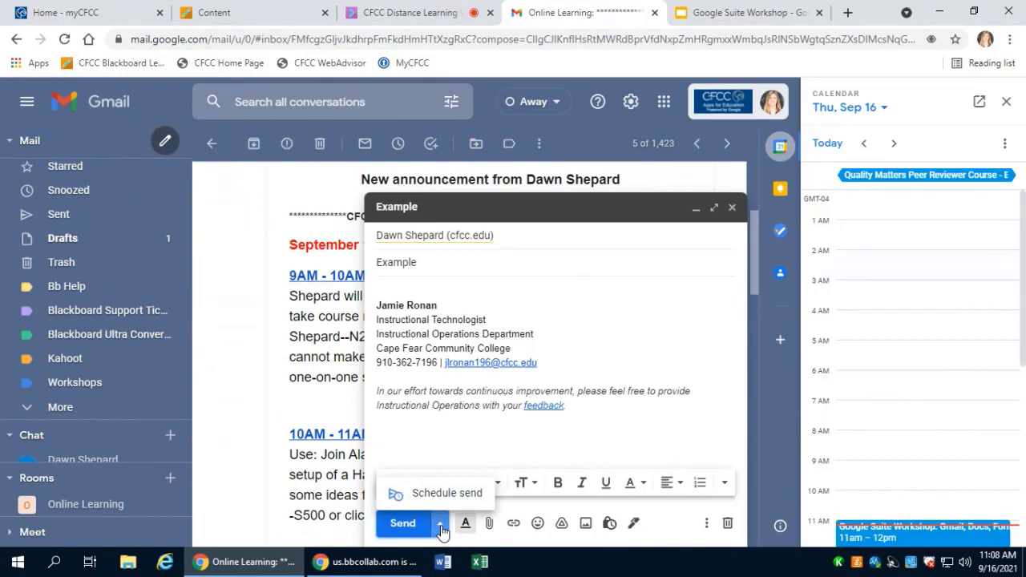
{"action": "left_click", "coordinate": [415, 495]}
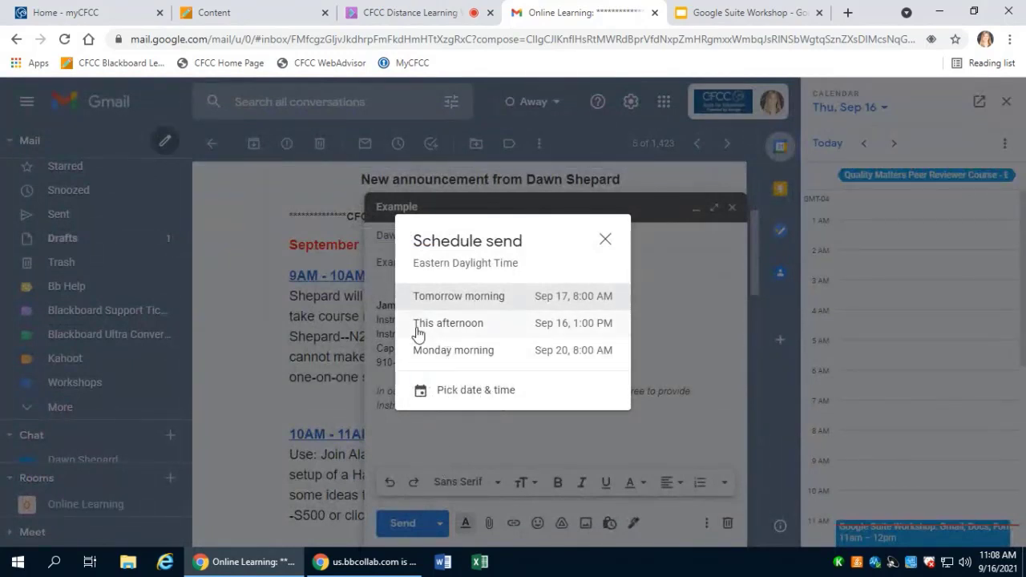
{"action": "left_click", "coordinate": [437, 392]}
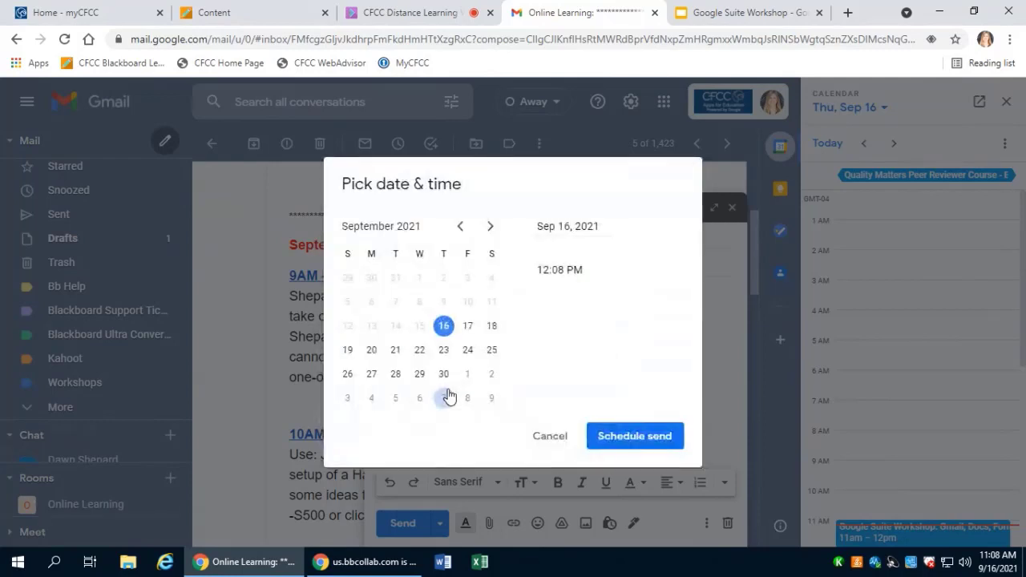
{"action": "left_click", "coordinate": [468, 326]}
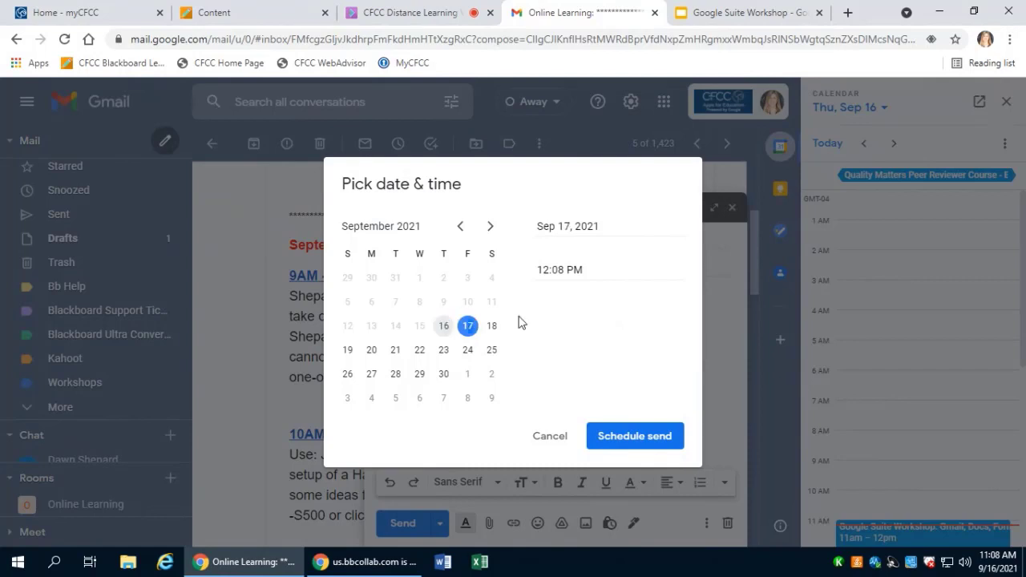
{"action": "left_click", "coordinate": [574, 269]}
{"action": "left_click", "coordinate": [639, 443]}
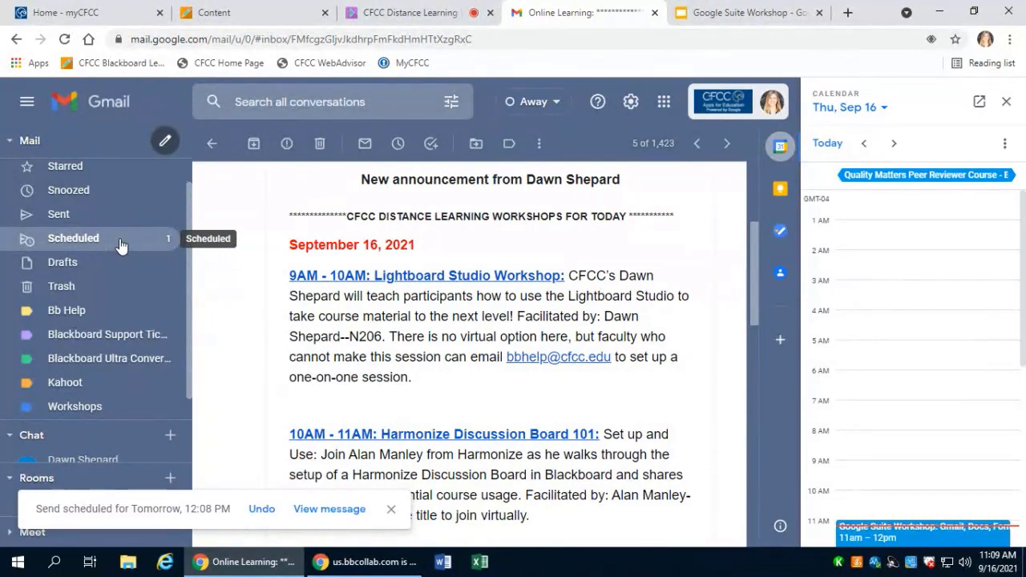
{"action": "left_click", "coordinate": [120, 242]}
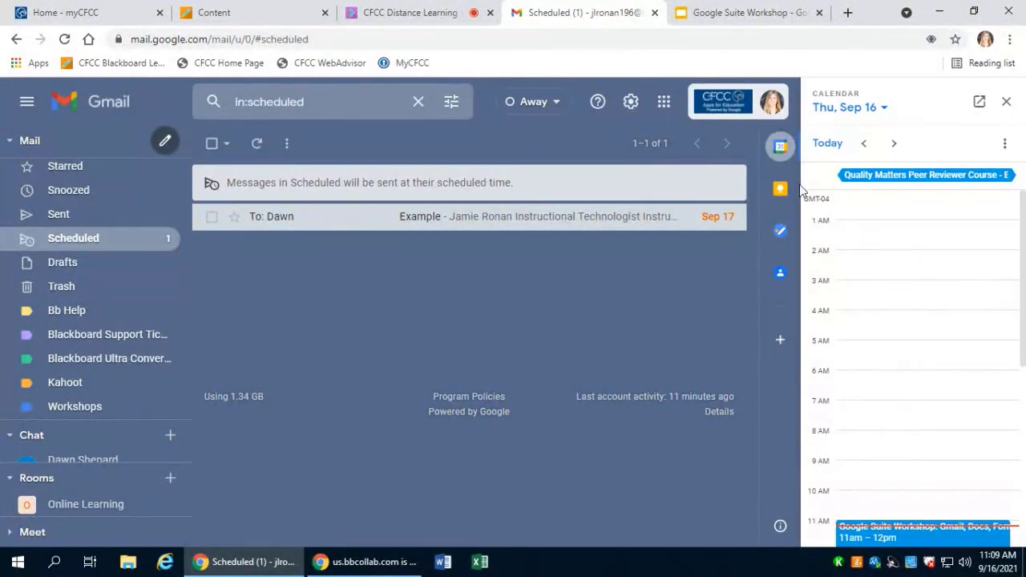
Hide the Calendar beside the scheduled messages and show it again.
{"action": "left_click", "coordinate": [780, 150]}
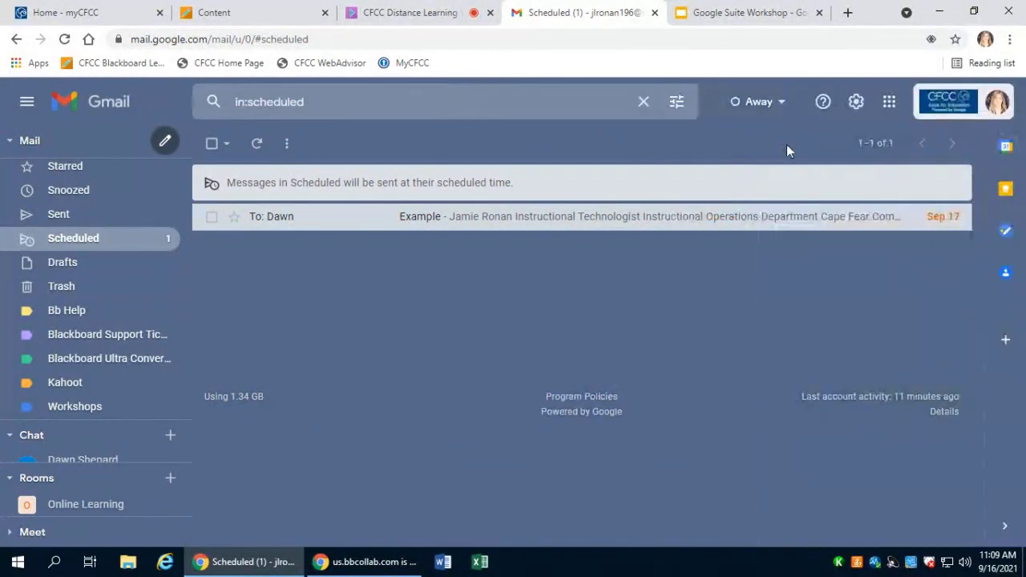
{"action": "left_click", "coordinate": [1008, 145]}
{"action": "left_click", "coordinate": [779, 146]}
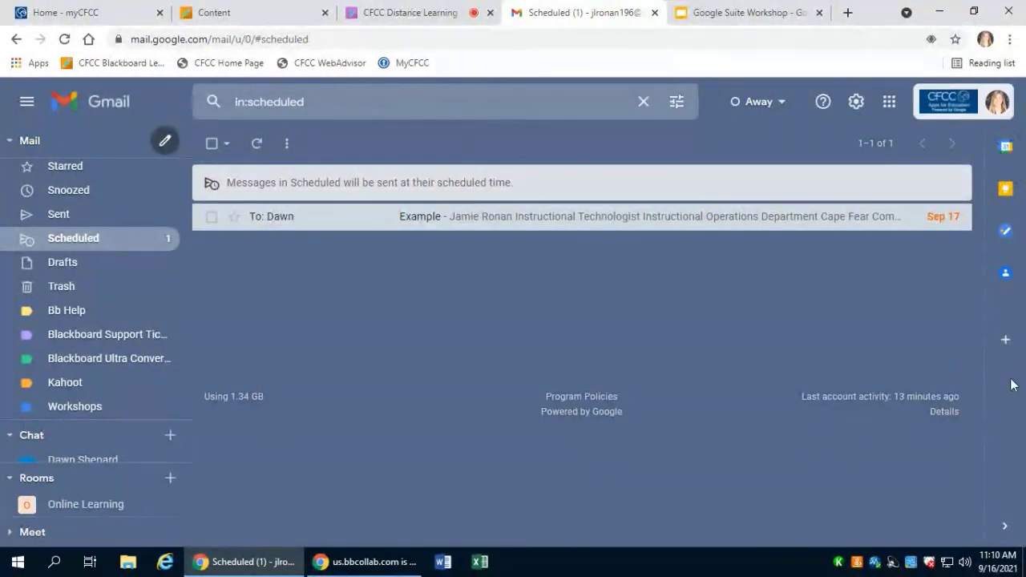
{"action": "left_click", "coordinate": [1002, 149]}
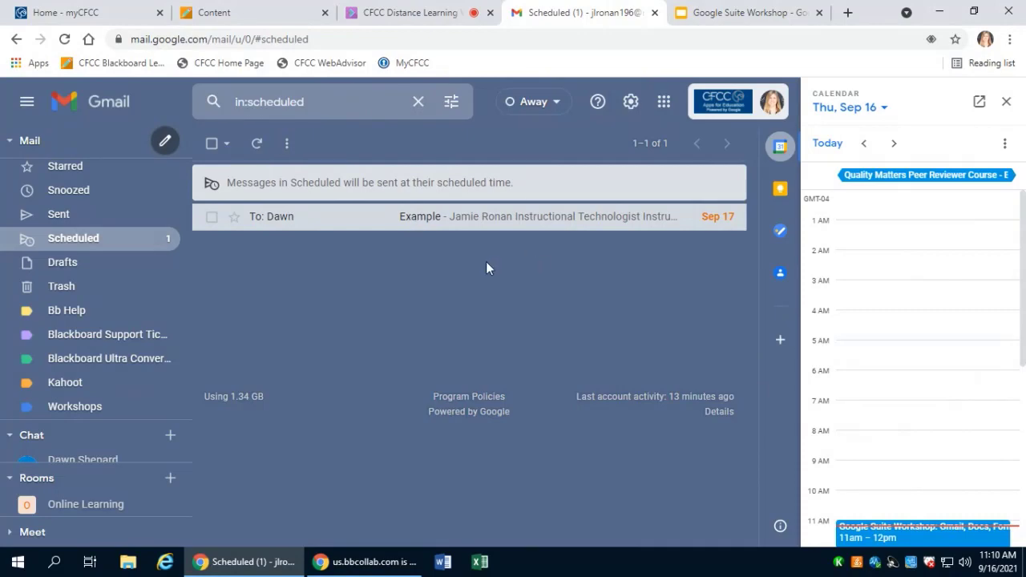
Return to the inbox and look through the Thursday, September 16 schedule beside it.
{"action": "scroll", "coordinate": [88, 172], "scroll_direction": "up", "scroll_amount": 1}
{"action": "left_click", "coordinate": [101, 172]}
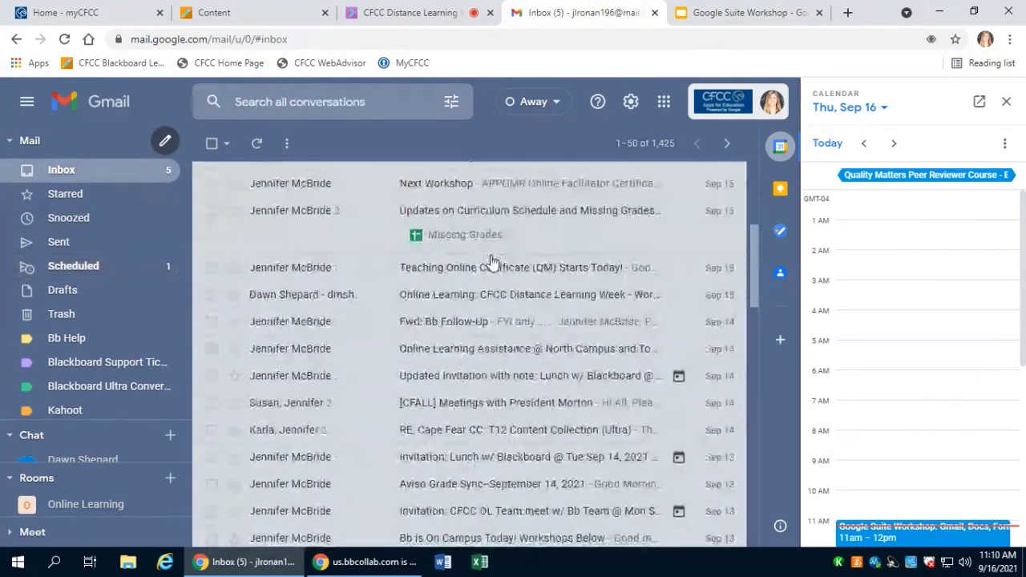
{"action": "scroll", "coordinate": [491, 262], "scroll_direction": "up", "scroll_amount": 2}
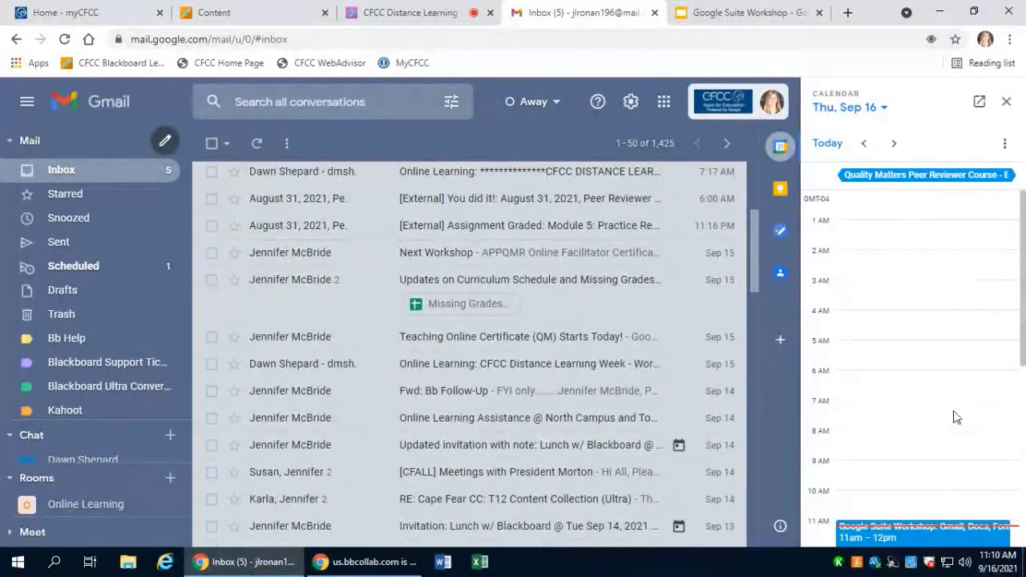
{"action": "scroll", "coordinate": [834, 473], "scroll_direction": "down", "scroll_amount": 5}
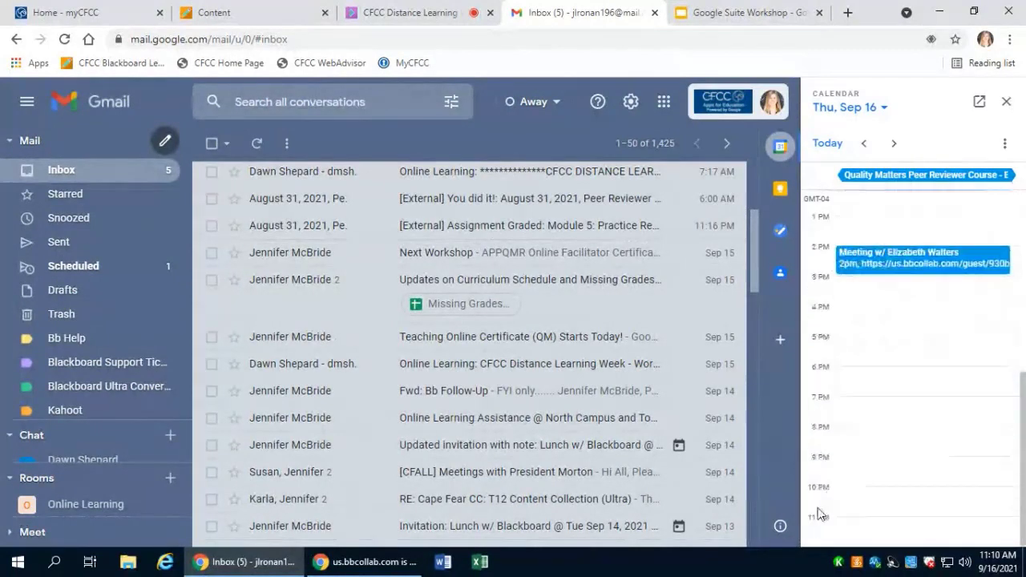
{"action": "scroll", "coordinate": [819, 514], "scroll_direction": "up", "scroll_amount": 5}
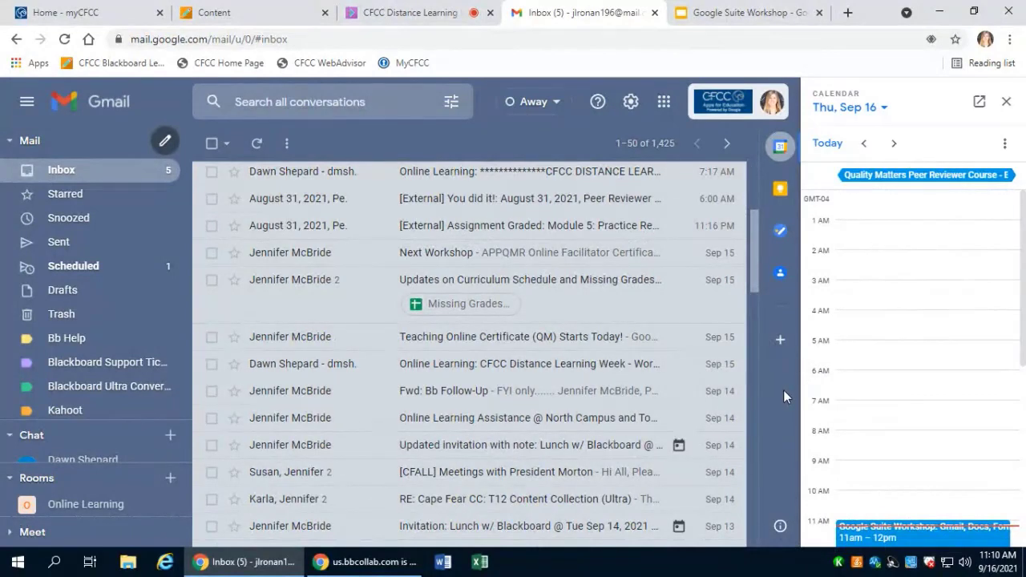
Reduce the page zoom to 90% and look through the day's schedule beside the inbox again.
{"action": "key", "text": "ctrl+minus"}
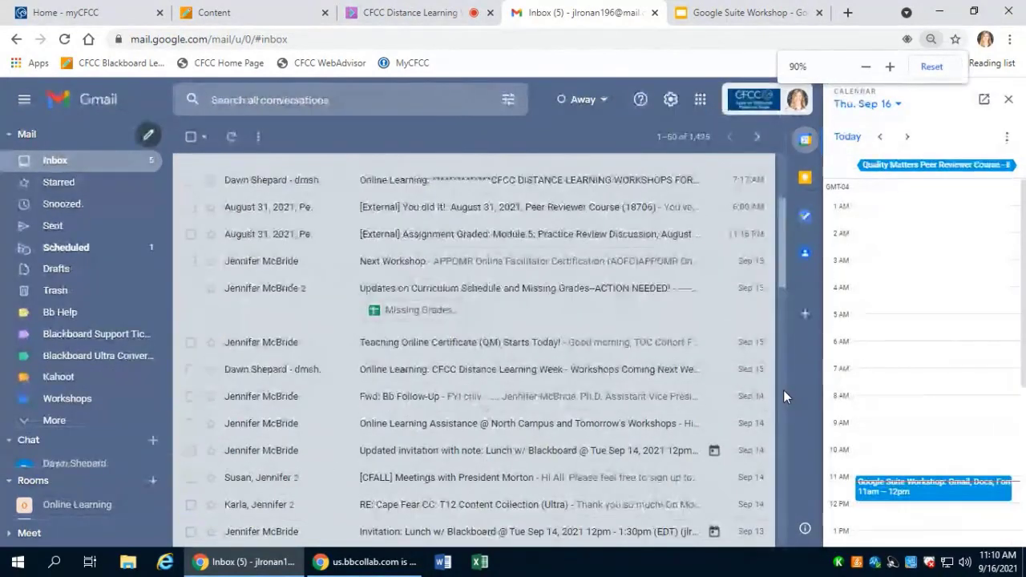
{"action": "scroll", "coordinate": [842, 389], "scroll_direction": "down", "scroll_amount": 5}
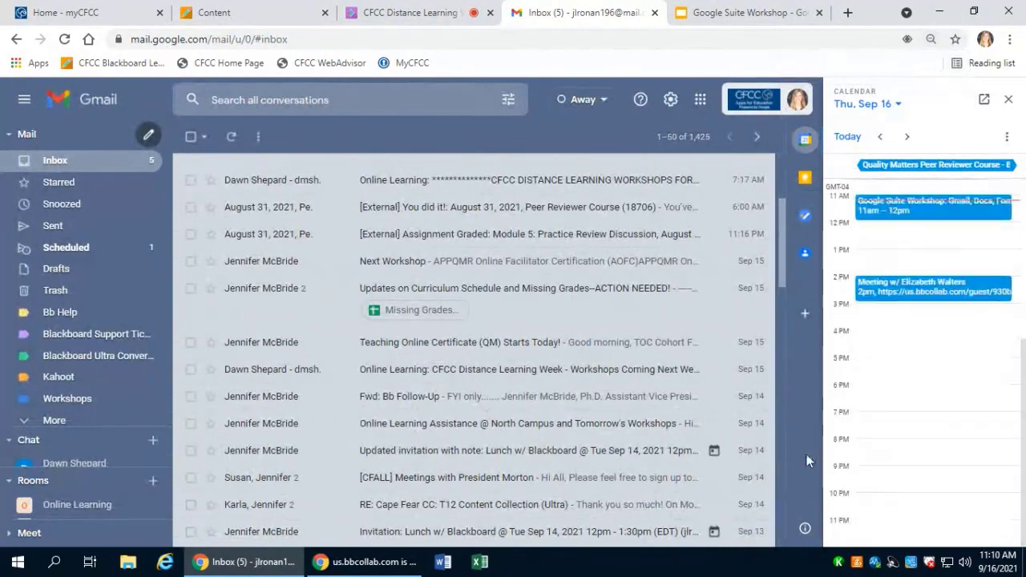
{"action": "scroll", "coordinate": [925, 345], "scroll_direction": "up", "scroll_amount": 2}
{"action": "scroll", "coordinate": [924, 345], "scroll_direction": "up", "scroll_amount": 3}
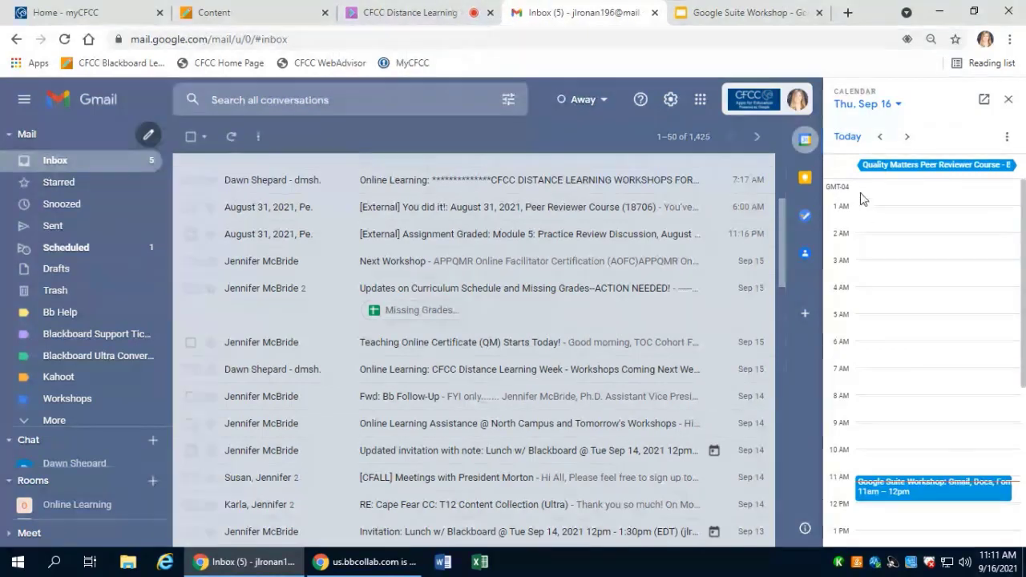
Open the full Calendar in its own tab with notifications allowed, and close that tab after returning to the inbox.
{"action": "left_click", "coordinate": [982, 102]}
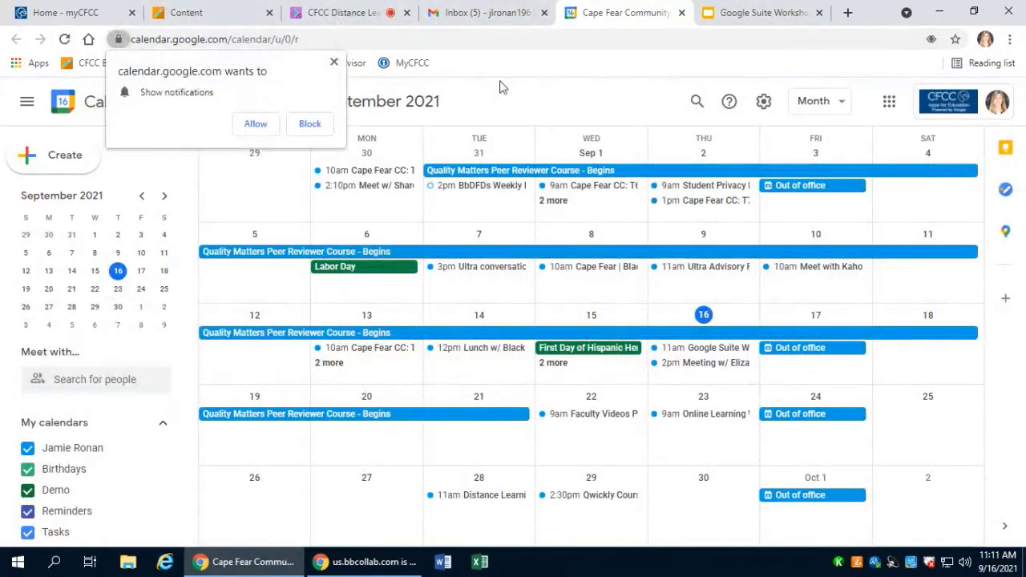
{"action": "left_click", "coordinate": [256, 126]}
{"action": "left_click", "coordinate": [481, 12]}
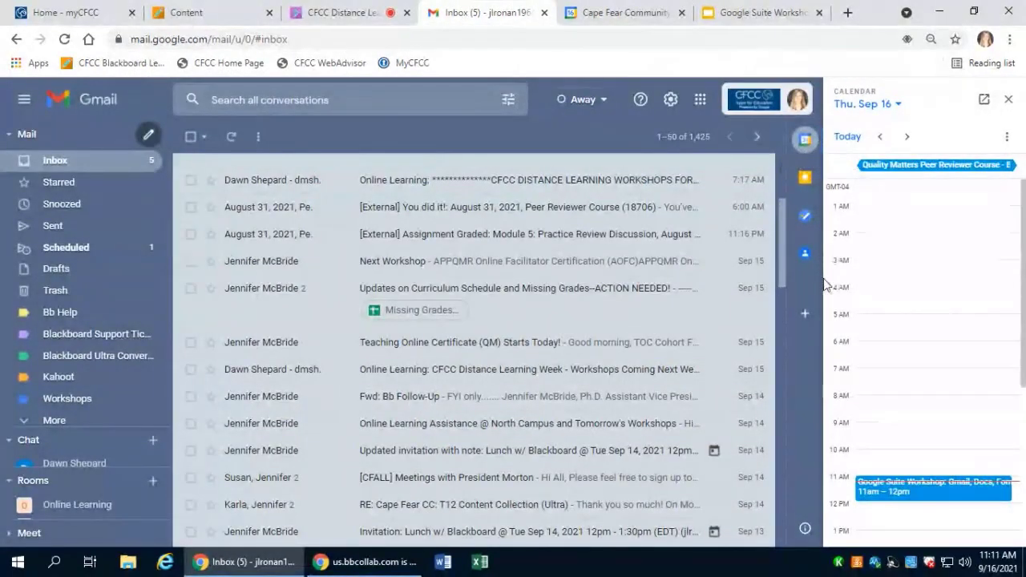
{"action": "left_click", "coordinate": [681, 13]}
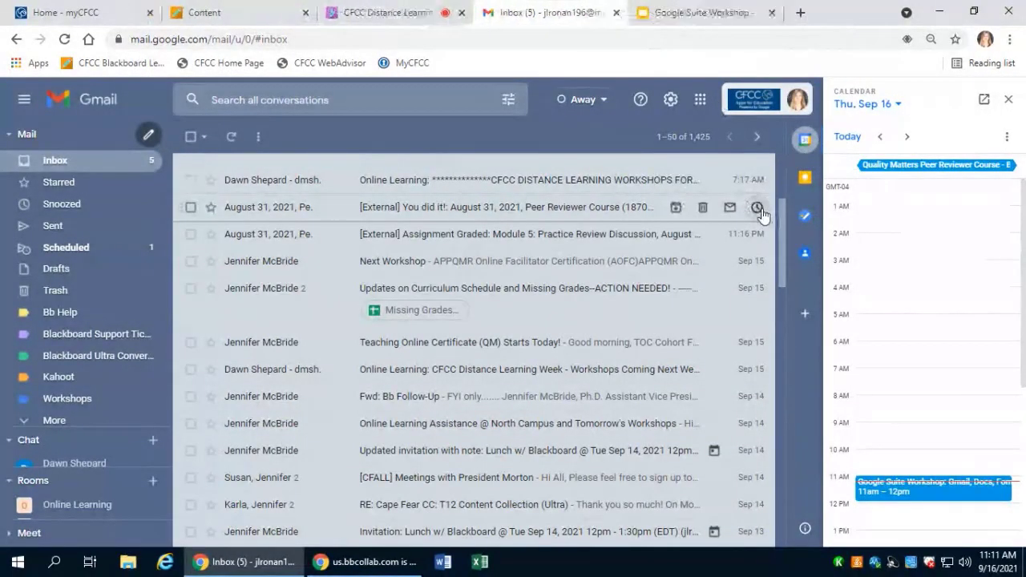
Collapse the whole side panel beside the inbox, then restore it with the Calendar showing Thursday, September 16.
{"action": "left_click", "coordinate": [811, 140]}
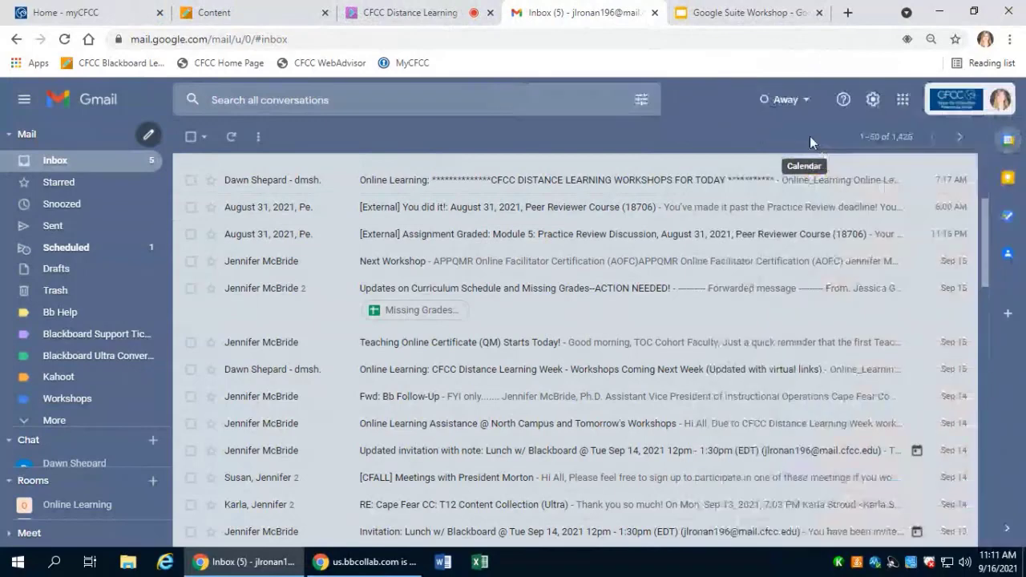
{"action": "left_click", "coordinate": [1008, 532]}
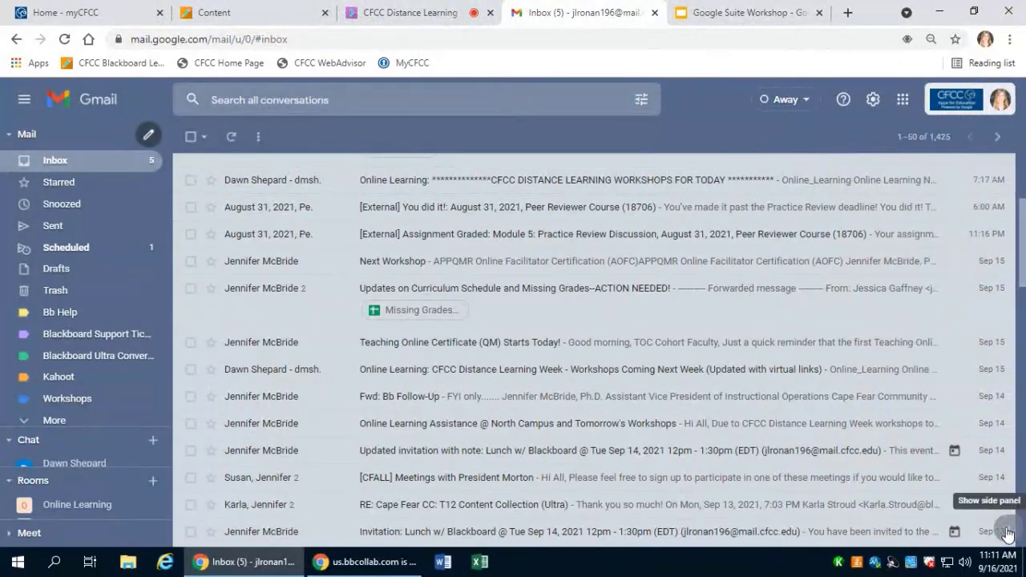
{"action": "left_click", "coordinate": [1009, 533]}
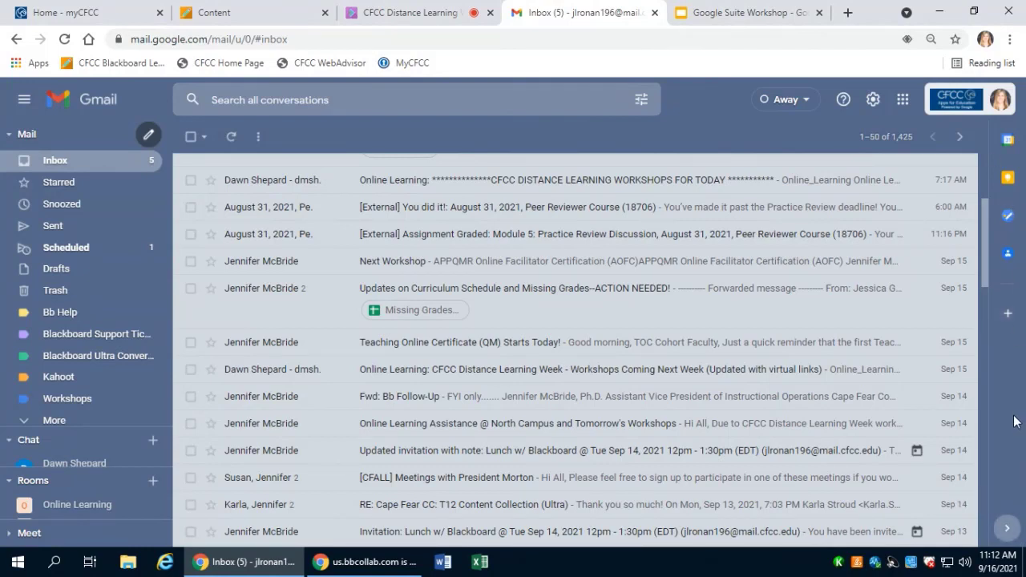
{"action": "left_click", "coordinate": [1008, 141]}
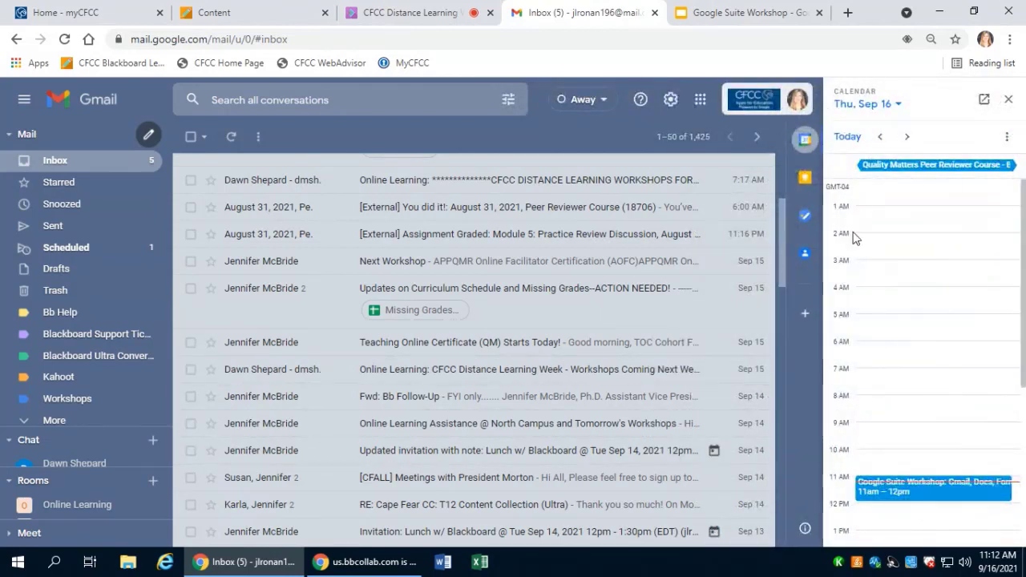
{"action": "scroll", "coordinate": [871, 490], "scroll_direction": "down", "scroll_amount": 2}
{"action": "scroll", "coordinate": [877, 492], "scroll_direction": "up", "scroll_amount": 2}
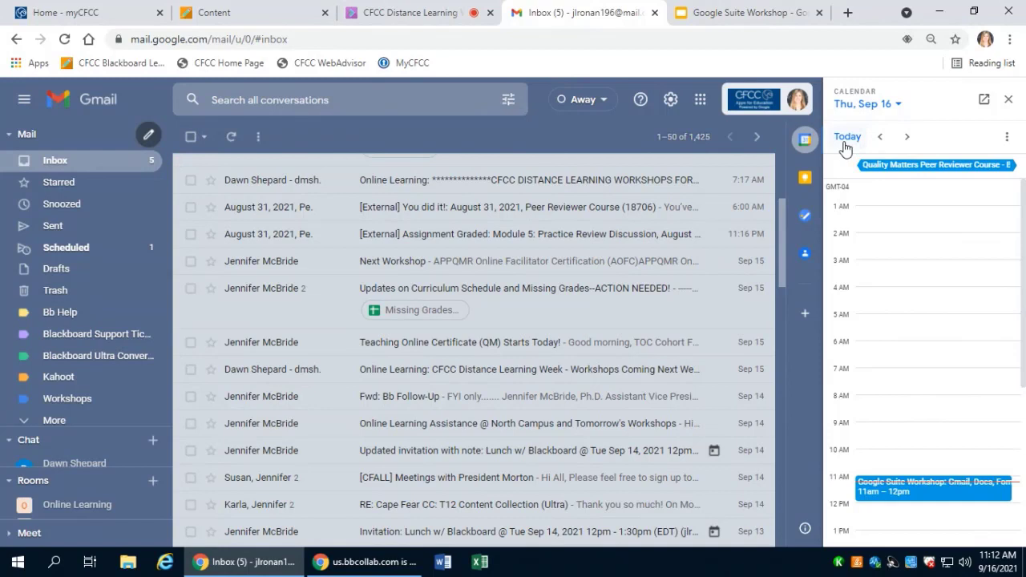
Show the Schedule send option on a new blank message and discard the draft.
{"action": "left_click", "coordinate": [147, 136]}
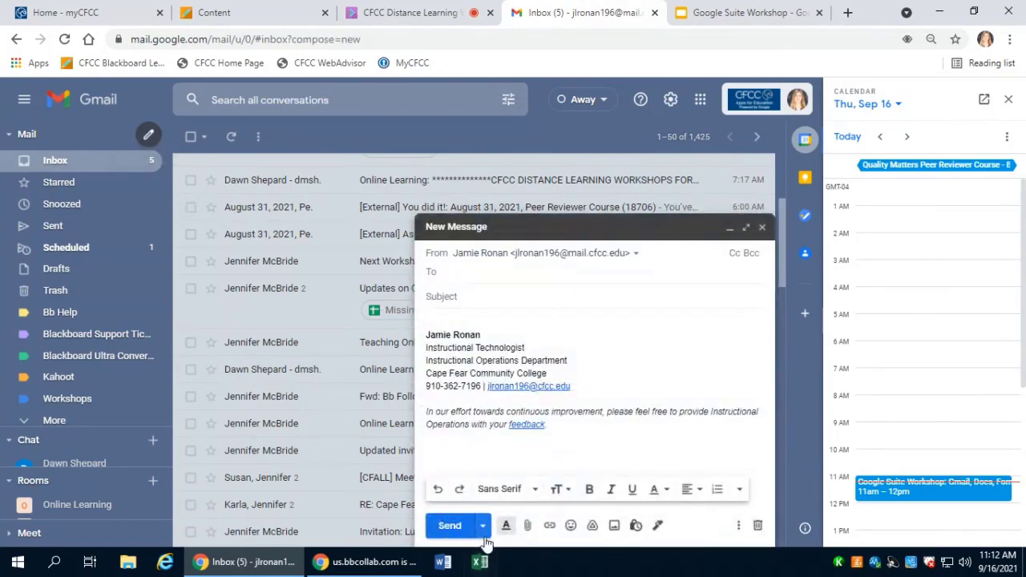
{"action": "left_click", "coordinate": [483, 526]}
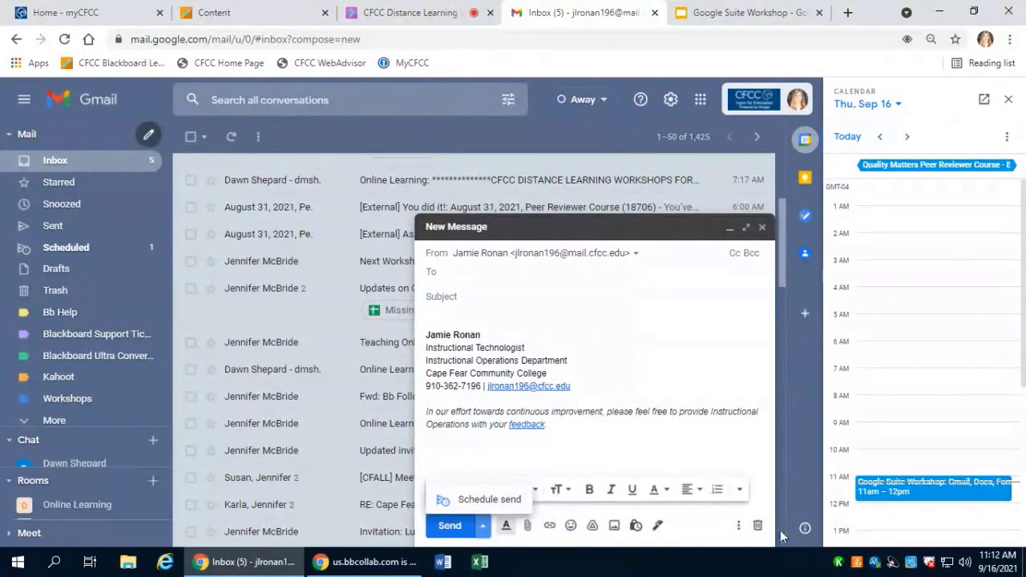
{"action": "left_click", "coordinate": [757, 525]}
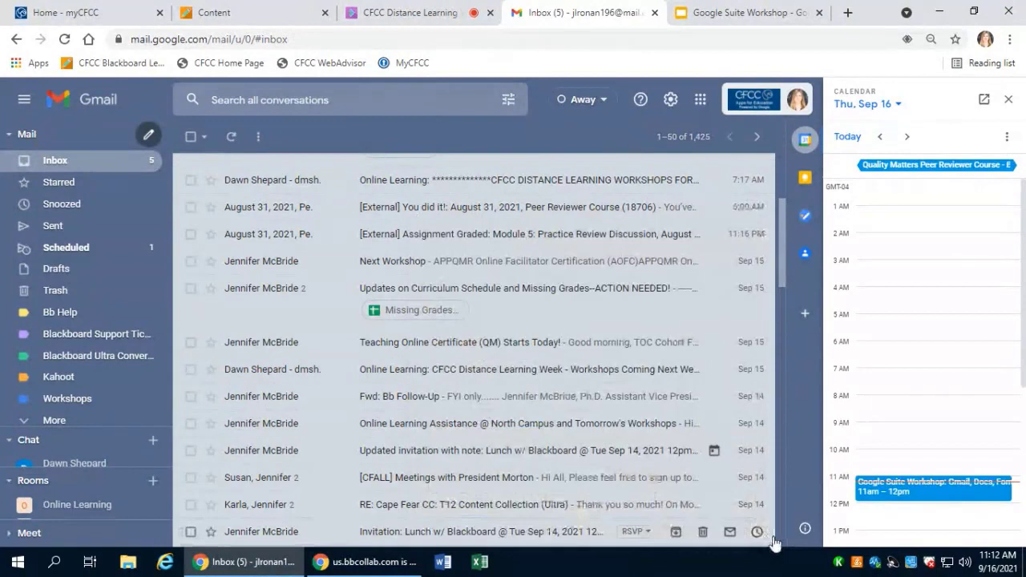
Show the quick settings and look through the density, theme, inbox type, reading pane and email threading options.
{"action": "left_click", "coordinate": [671, 101]}
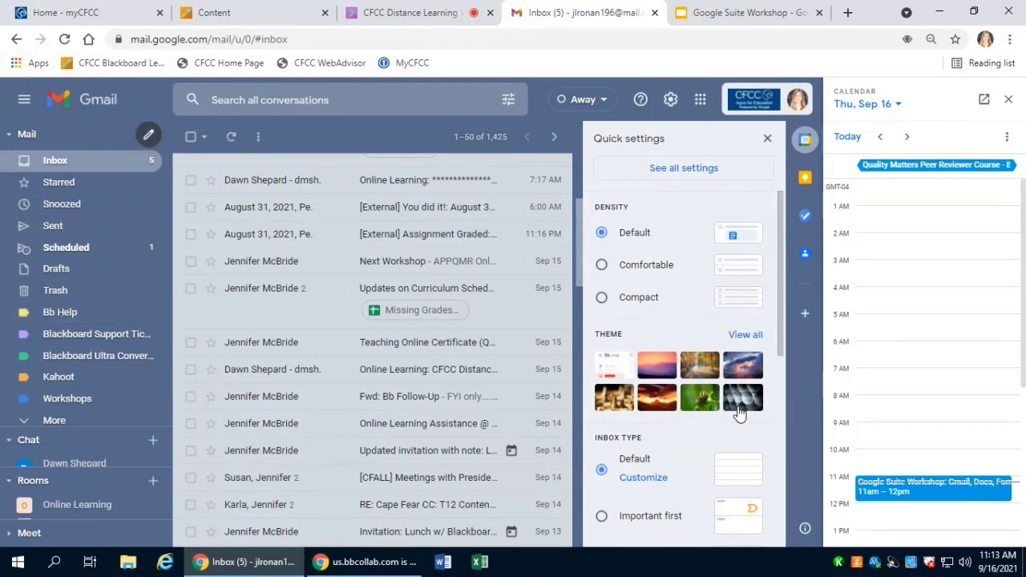
{"action": "scroll", "coordinate": [737, 397], "scroll_direction": "down", "scroll_amount": 2}
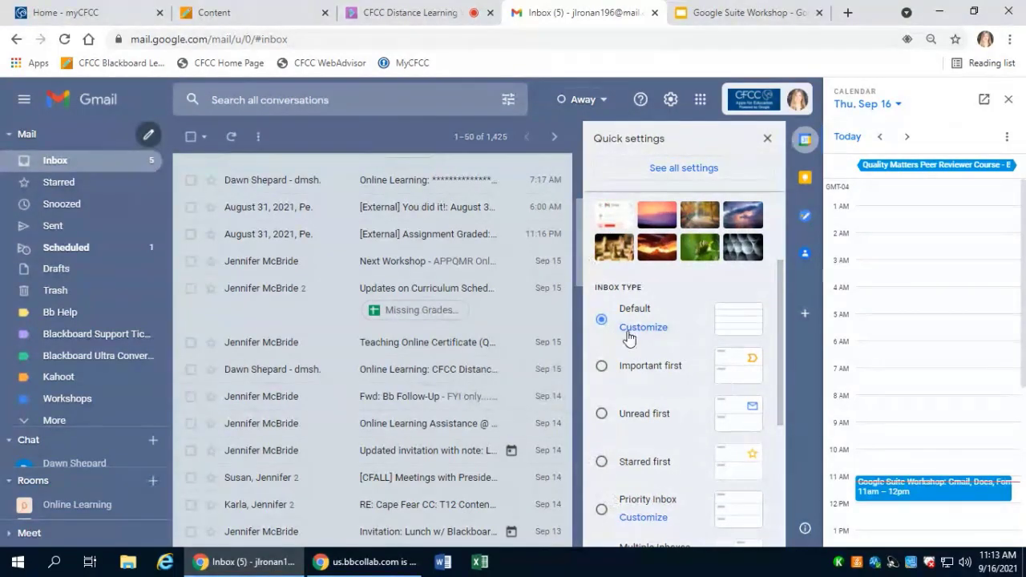
{"action": "scroll", "coordinate": [665, 360], "scroll_direction": "down", "scroll_amount": 4}
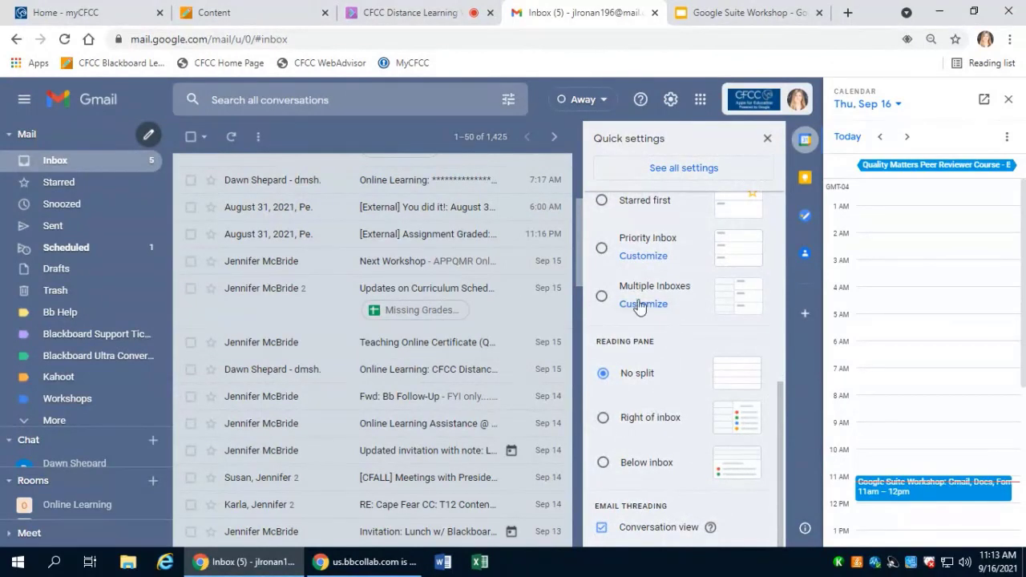
Open the full Gmail settings page from the quick settings.
{"action": "scroll", "coordinate": [692, 488], "scroll_direction": "up", "scroll_amount": 4}
{"action": "scroll", "coordinate": [693, 489], "scroll_direction": "up", "scroll_amount": 2}
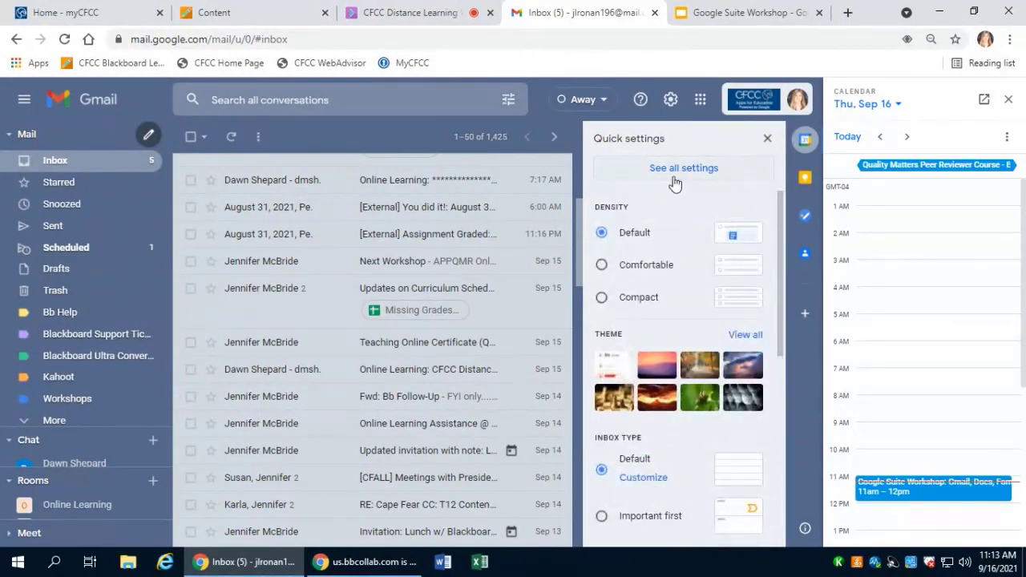
{"action": "left_click", "coordinate": [725, 171]}
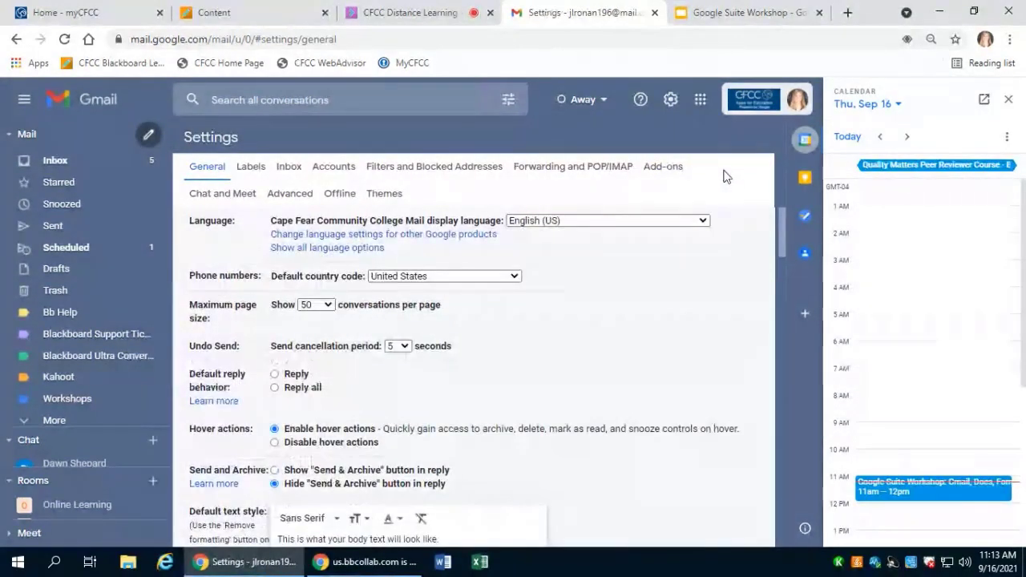
Look through the General settings, including the signature, signature defaults and vacation responder sections.
{"action": "scroll", "coordinate": [718, 303], "scroll_direction": "down", "scroll_amount": 2}
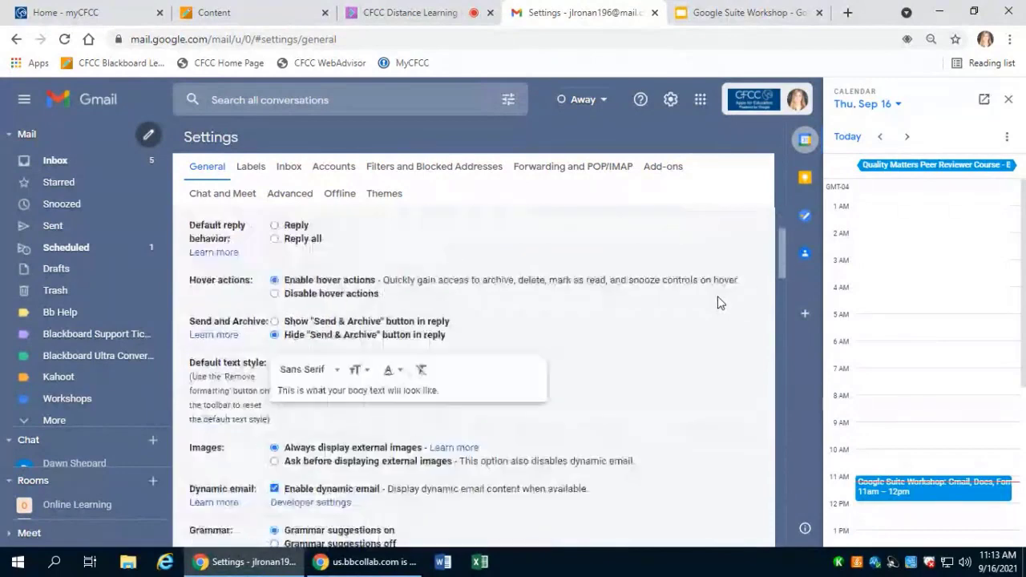
{"action": "scroll", "coordinate": [718, 302], "scroll_direction": "down", "scroll_amount": 10}
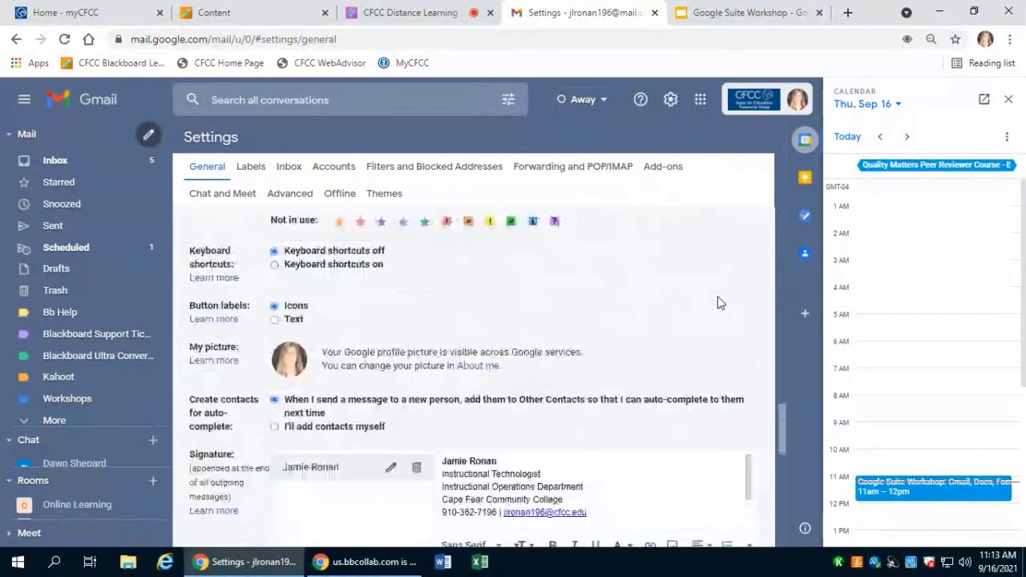
{"action": "scroll", "coordinate": [718, 303], "scroll_direction": "down", "scroll_amount": 2}
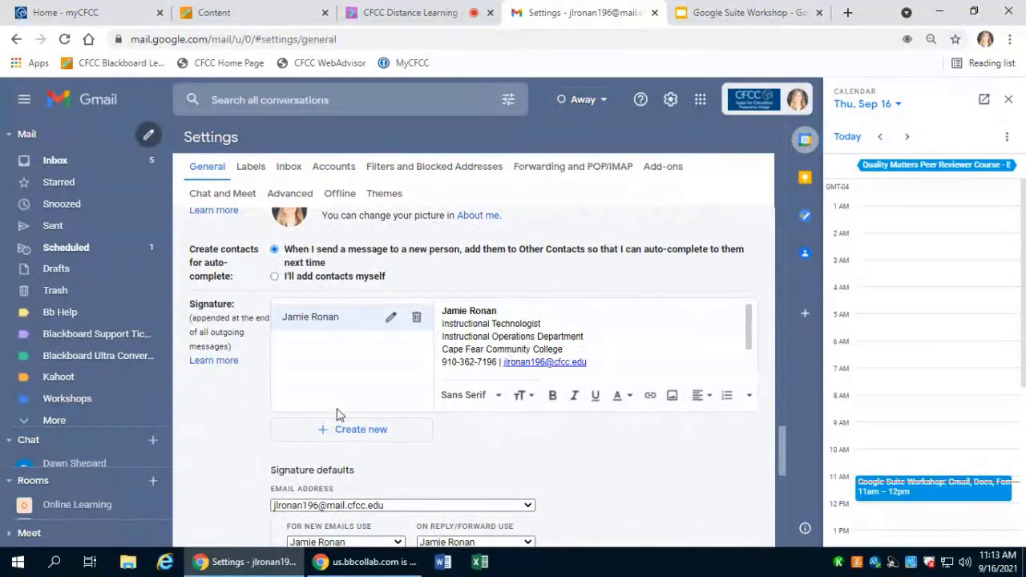
{"action": "scroll", "coordinate": [559, 459], "scroll_direction": "down", "scroll_amount": 2}
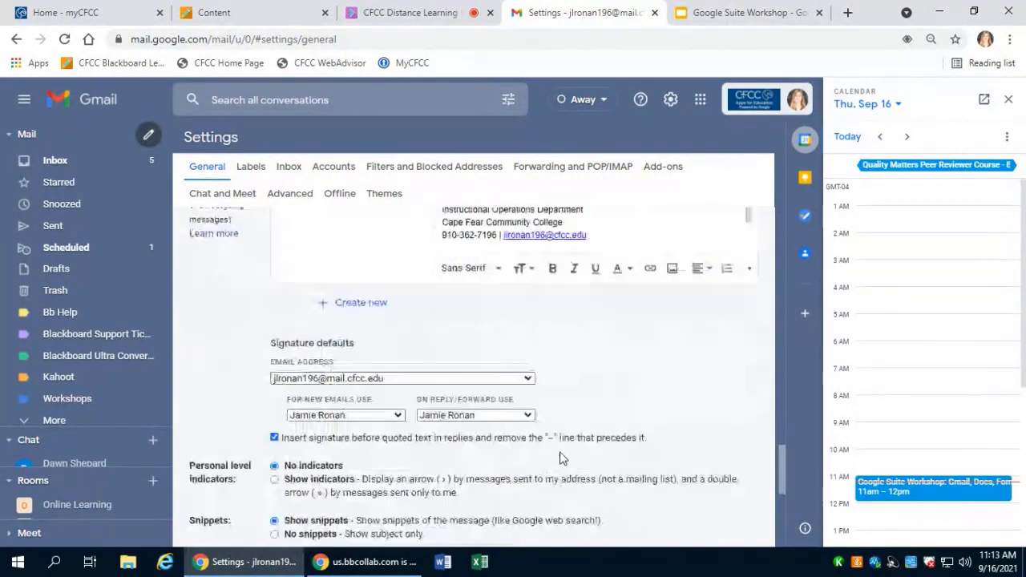
{"action": "scroll", "coordinate": [559, 459], "scroll_direction": "down", "scroll_amount": 4}
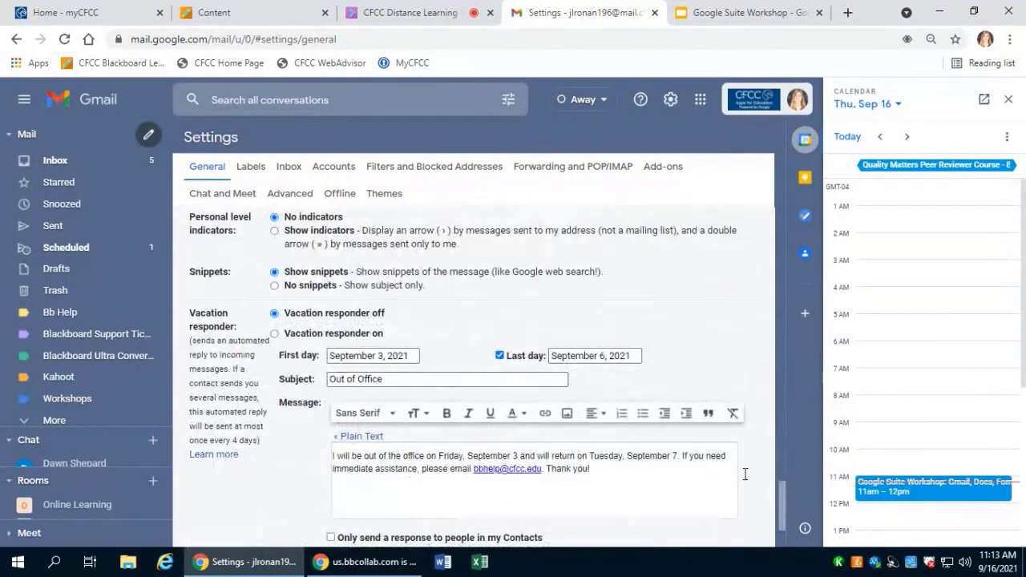
{"action": "scroll", "coordinate": [653, 385], "scroll_direction": "up", "scroll_amount": 7}
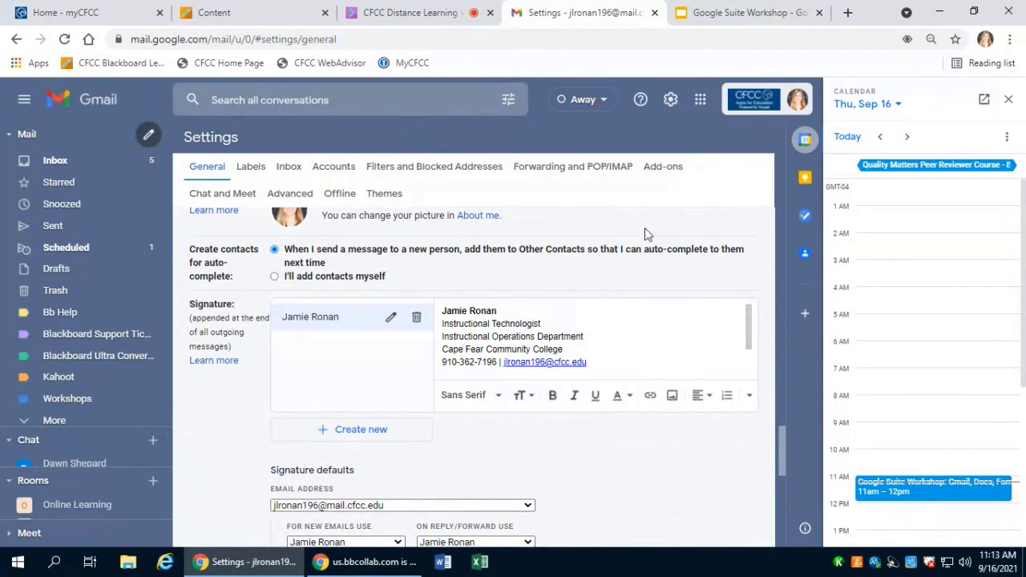
{"action": "scroll", "coordinate": [644, 231], "scroll_direction": "up", "scroll_amount": 7}
{"action": "scroll", "coordinate": [639, 253], "scroll_direction": "up", "scroll_amount": 8}
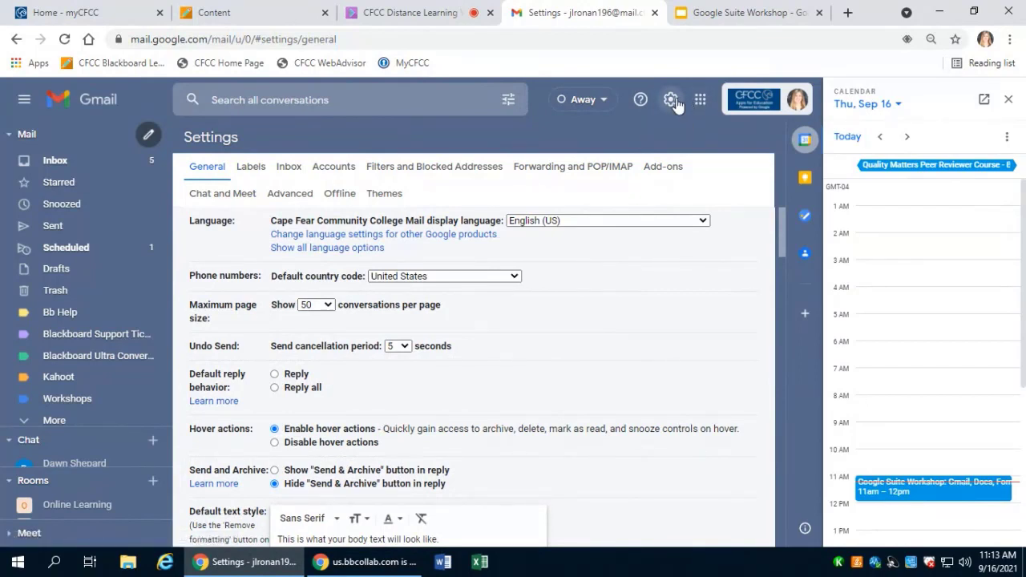
Return to the inbox and open the email announcing today's CFCC distance learning workshops.
{"action": "left_click", "coordinate": [64, 161]}
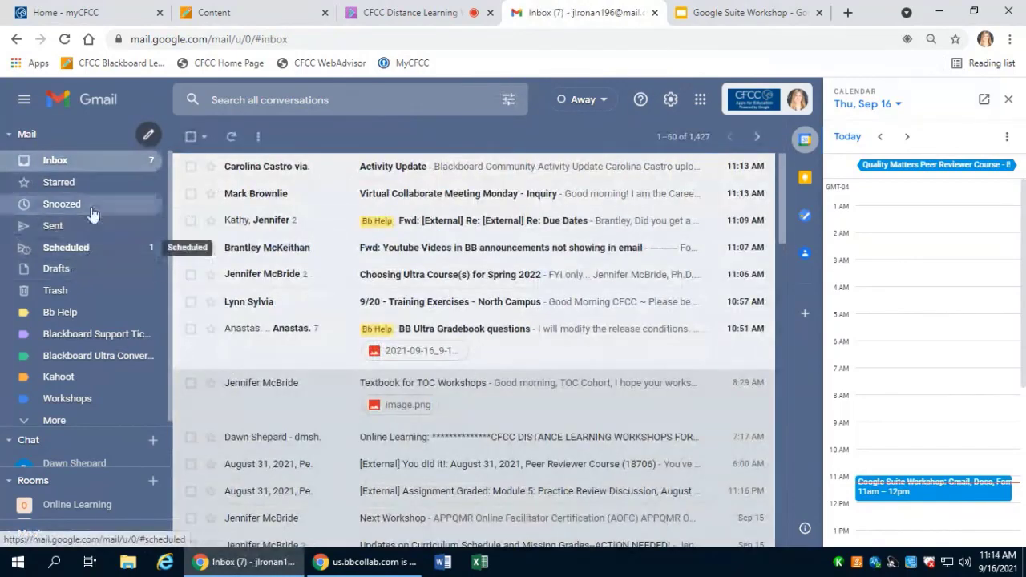
{"action": "left_click", "coordinate": [373, 446]}
{"action": "scroll", "coordinate": [372, 447], "scroll_direction": "down", "scroll_amount": 4}
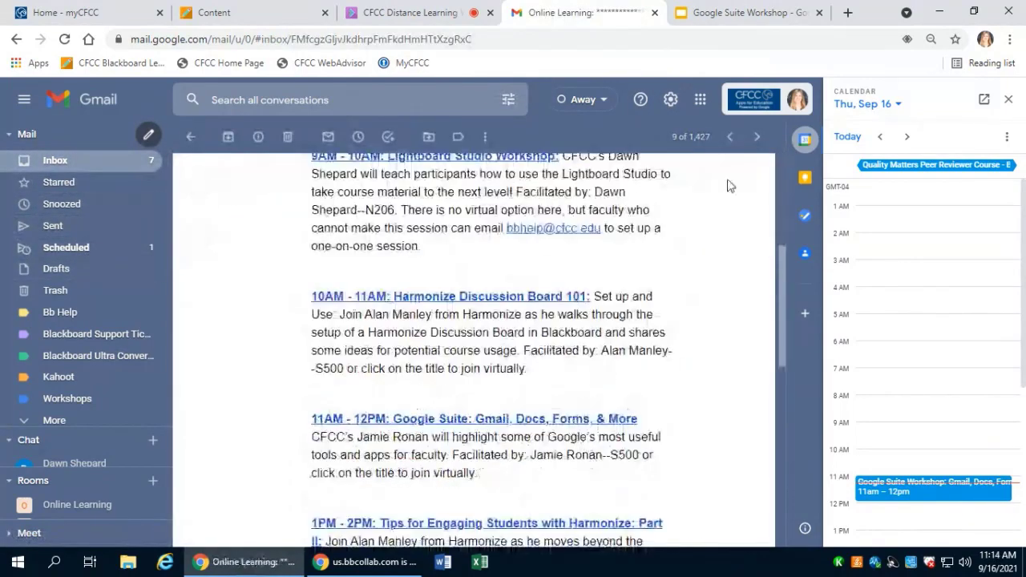
{"action": "left_click", "coordinate": [191, 137]}
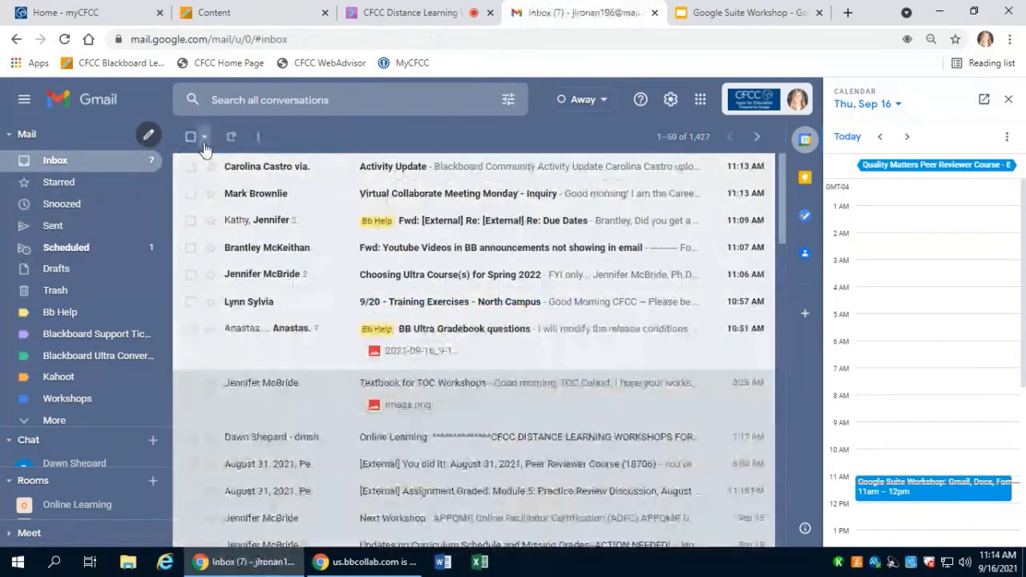
{"action": "left_click", "coordinate": [301, 447]}
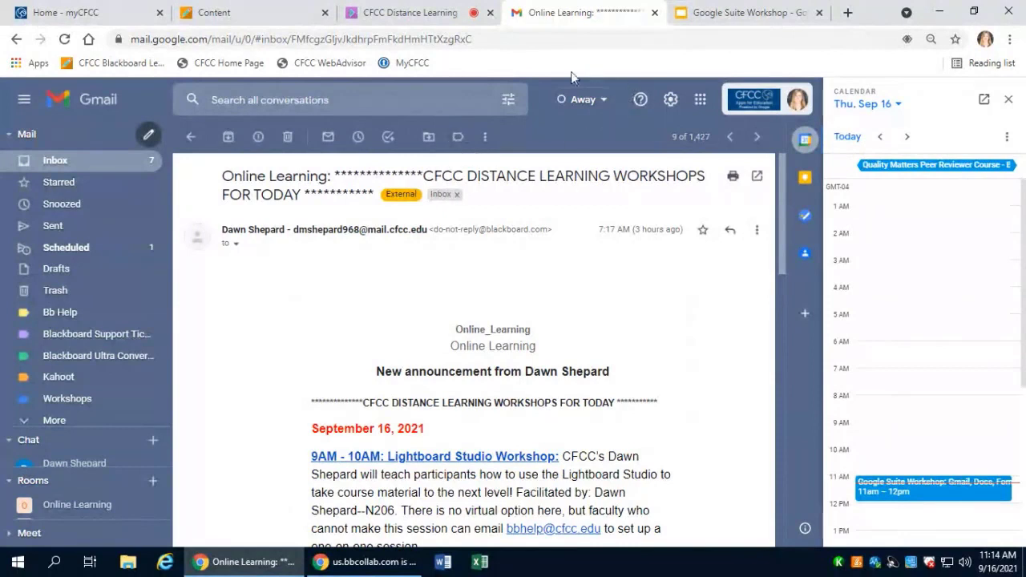
Show the availability status options and dismiss them without changing the status.
{"action": "left_click", "coordinate": [609, 107]}
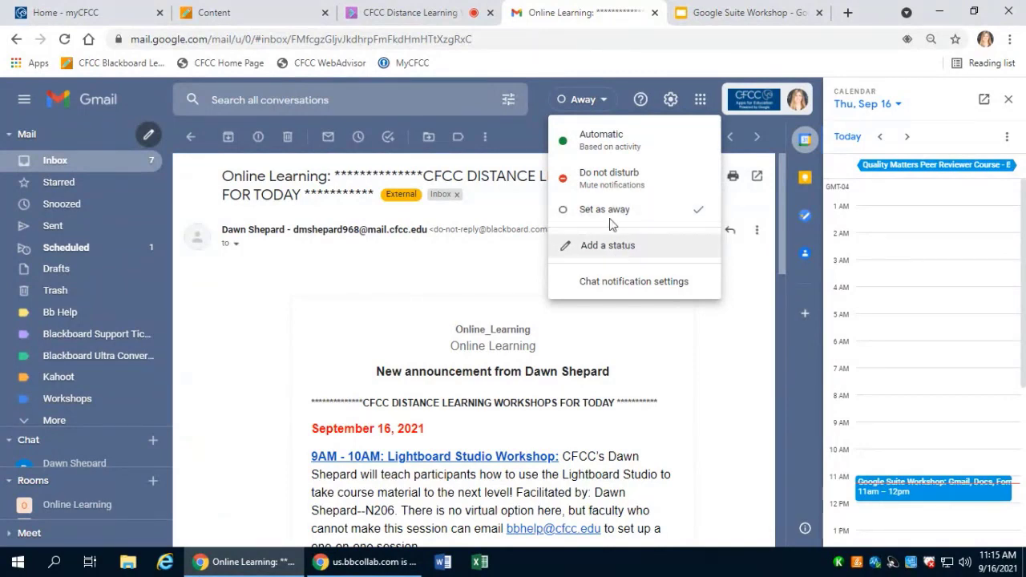
{"action": "left_click", "coordinate": [539, 121]}
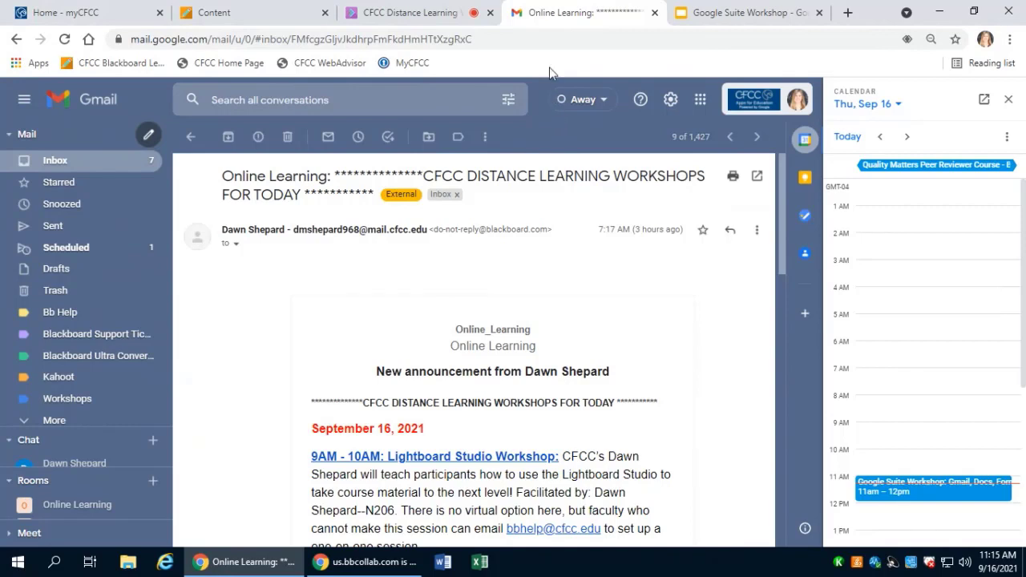
Check the chat messages in the CFCC Distance Learning Collaborate session and return to the open email.
{"action": "left_click", "coordinate": [408, 12]}
{"action": "left_click", "coordinate": [770, 525]}
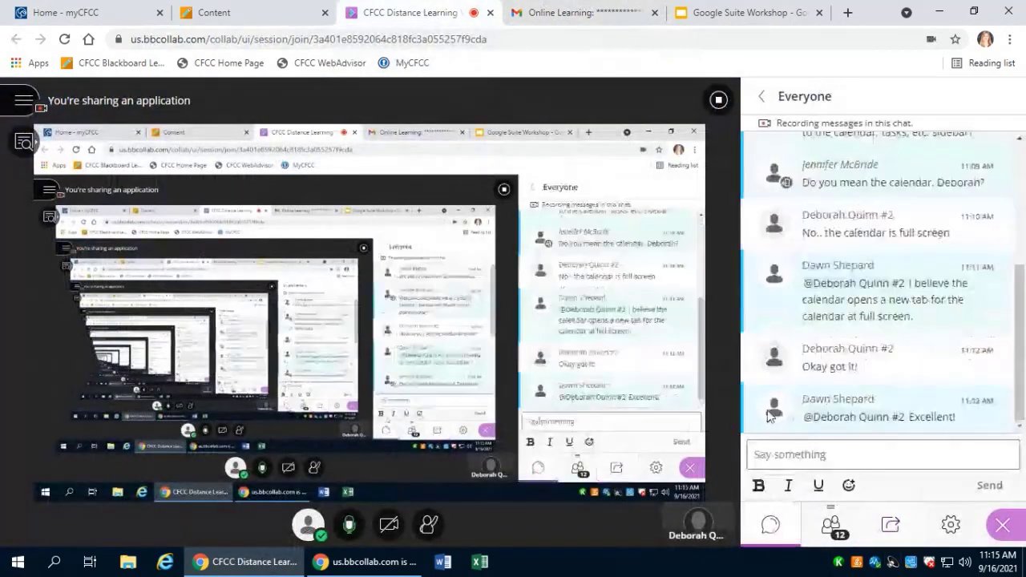
{"action": "left_click", "coordinate": [558, 9]}
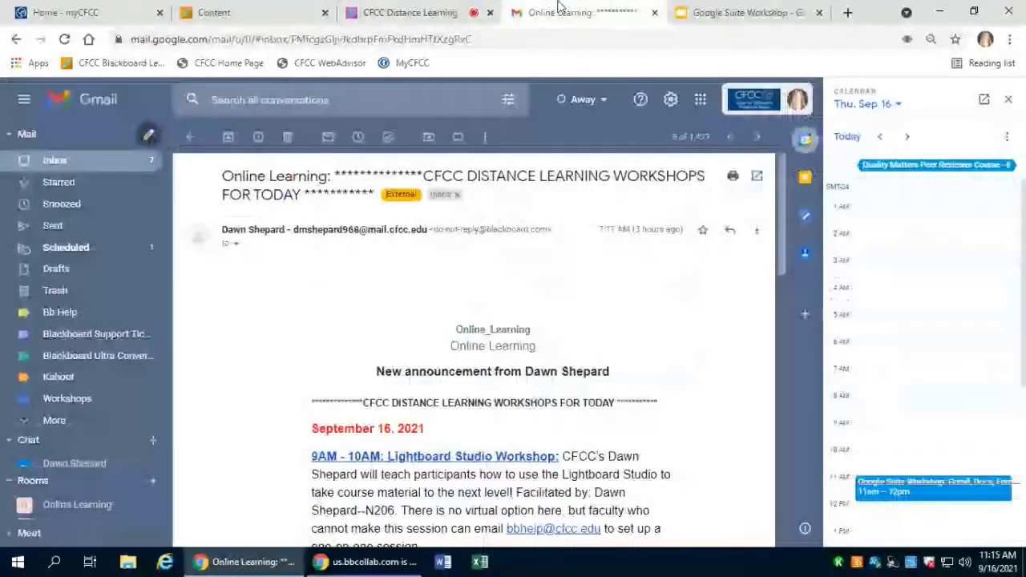
Show the Google apps launcher and look through the apps it offers, from Drive and Docs down to Travel.
{"action": "scroll", "coordinate": [508, 304], "scroll_direction": "down", "scroll_amount": 2}
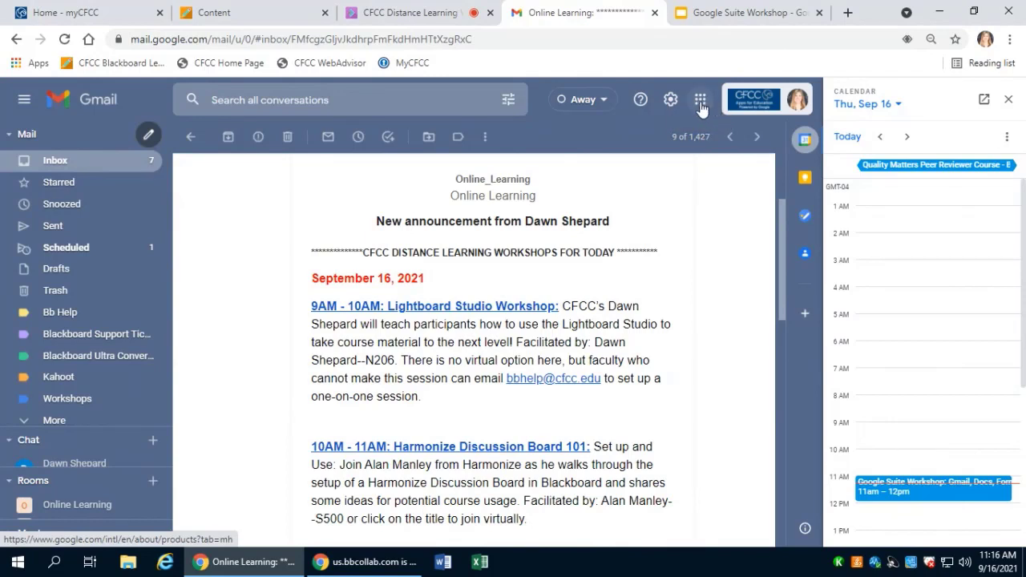
{"action": "left_click", "coordinate": [700, 103]}
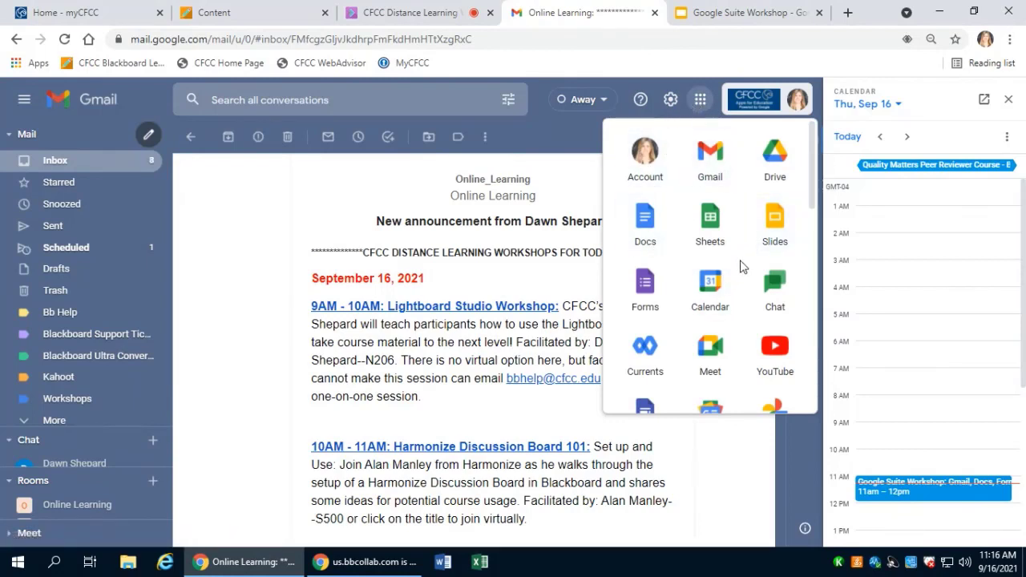
{"action": "scroll", "coordinate": [724, 363], "scroll_direction": "down", "scroll_amount": 1}
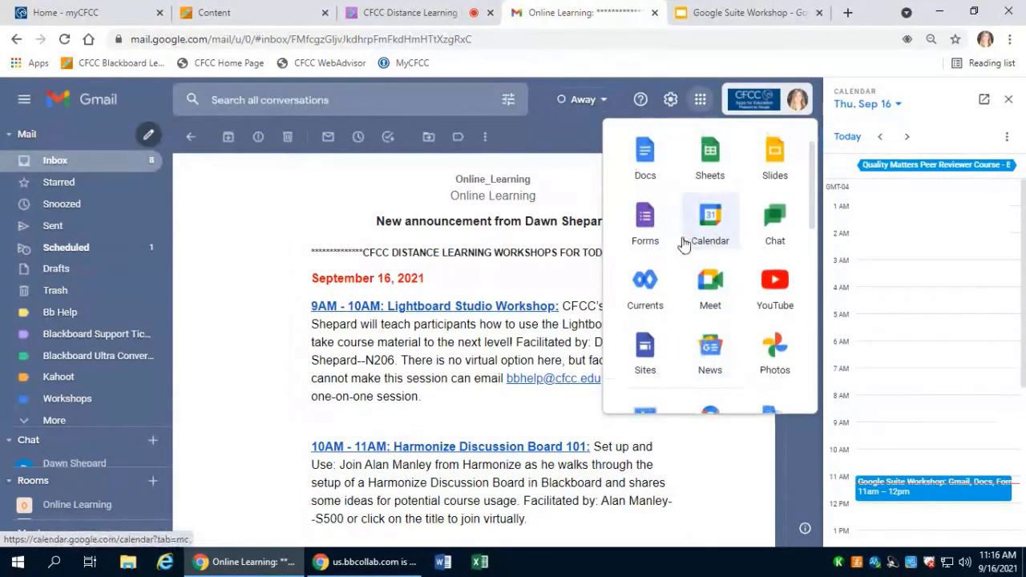
{"action": "scroll", "coordinate": [681, 234], "scroll_direction": "up", "scroll_amount": 1}
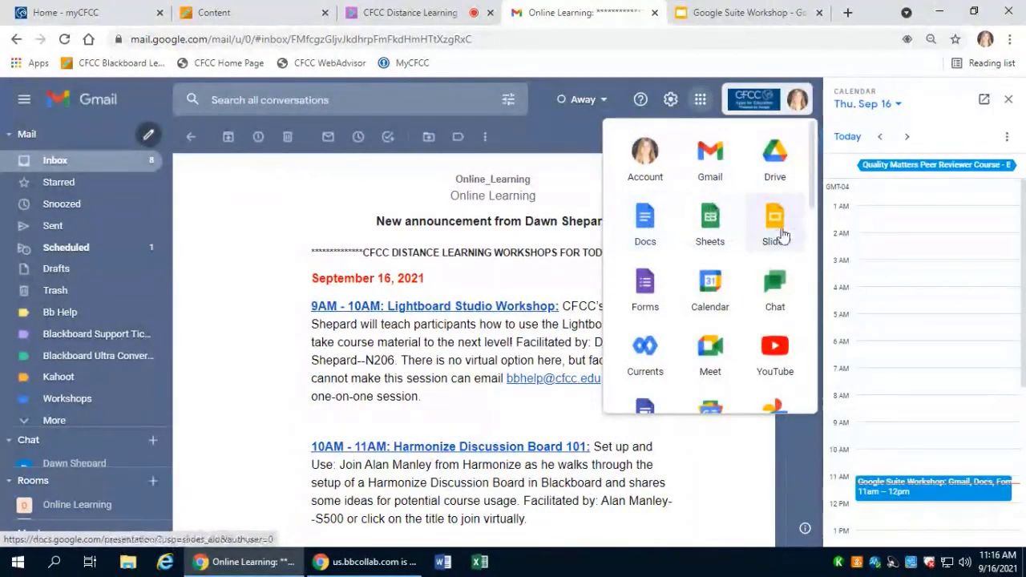
{"action": "scroll", "coordinate": [715, 271], "scroll_direction": "down", "scroll_amount": 1}
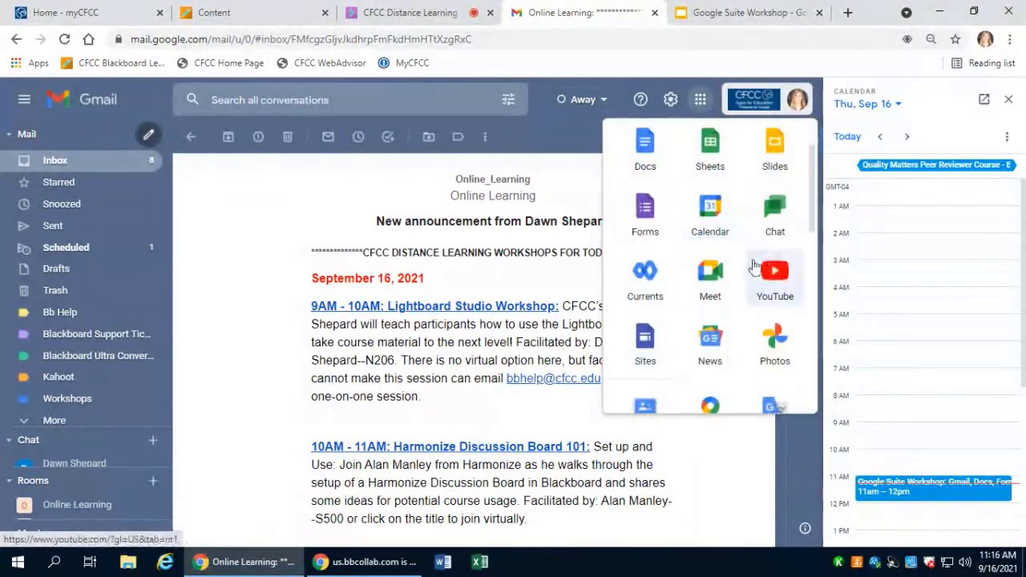
{"action": "scroll", "coordinate": [728, 297], "scroll_direction": "down", "scroll_amount": 3}
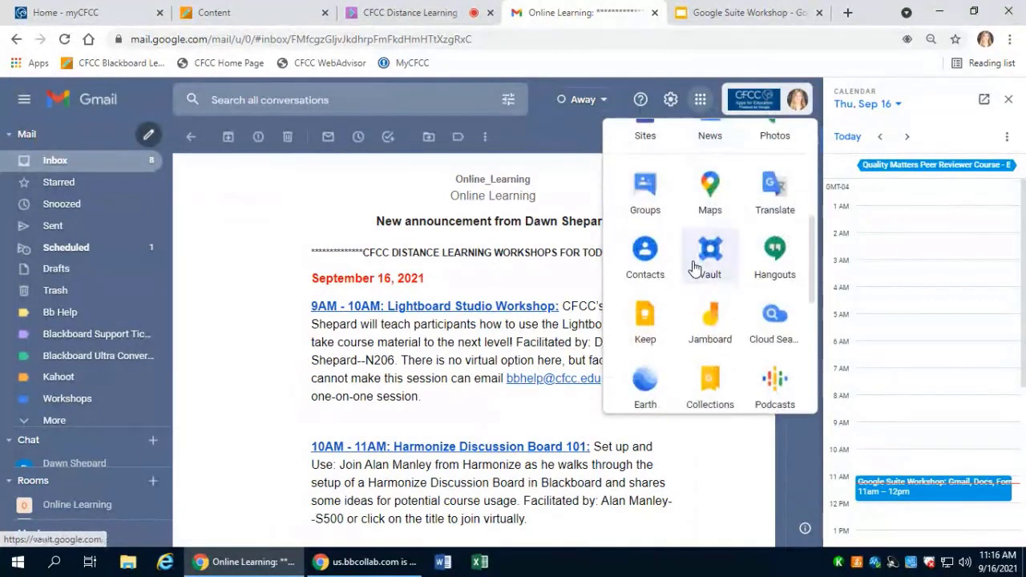
{"action": "scroll", "coordinate": [769, 375], "scroll_direction": "down", "scroll_amount": 4}
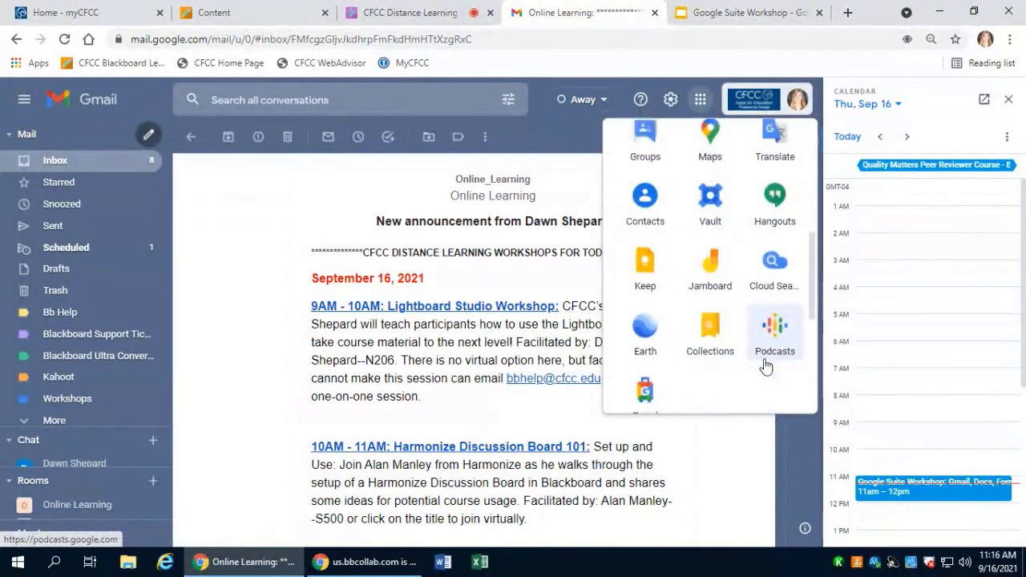
{"action": "scroll", "coordinate": [754, 329], "scroll_direction": "up", "scroll_amount": 3}
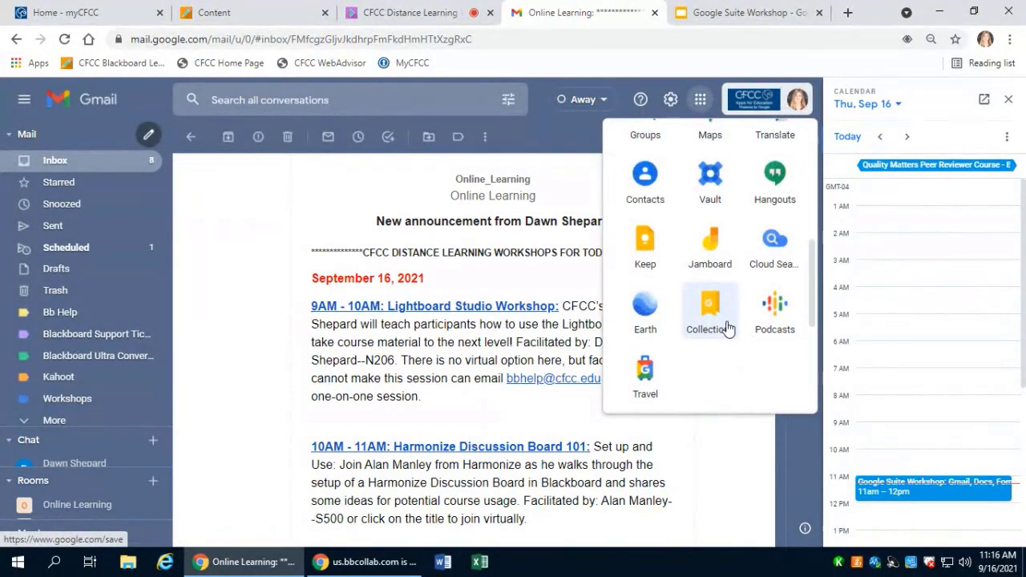
{"action": "scroll", "coordinate": [726, 329], "scroll_direction": "up", "scroll_amount": 5}
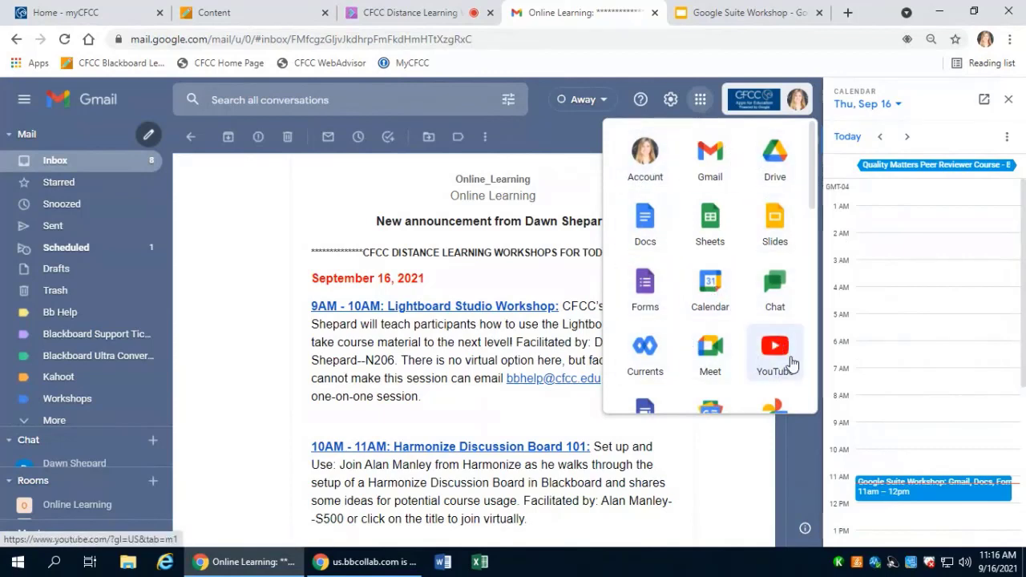
Rearrange the app launcher by moving YouTube beside Docs and Currents into the lower group between Groups and Translate.
{"action": "left_click_drag", "start_coordinate": [791, 363], "coordinate": [720, 232]}
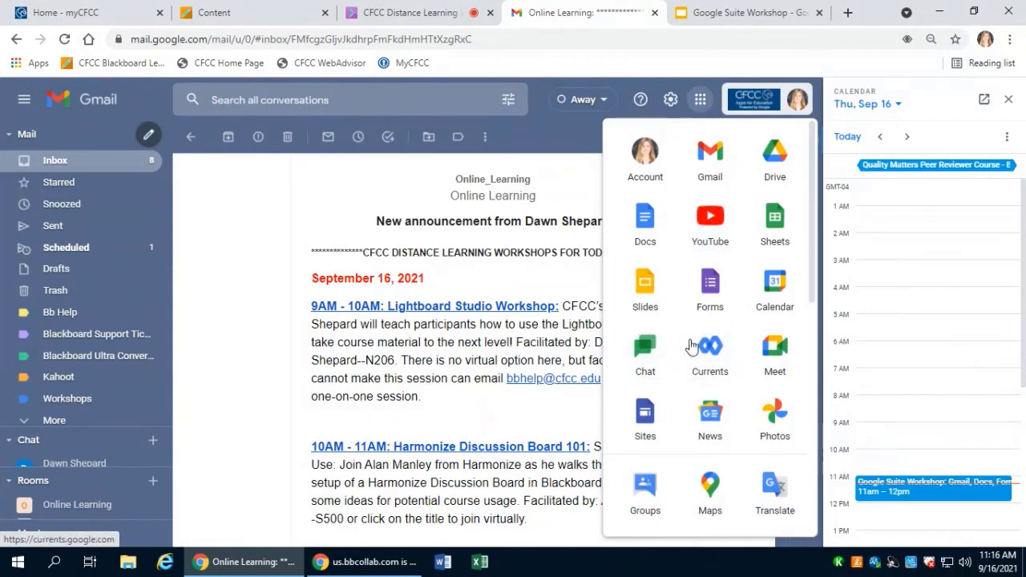
{"action": "left_click_drag", "start_coordinate": [711, 350], "coordinate": [770, 423]}
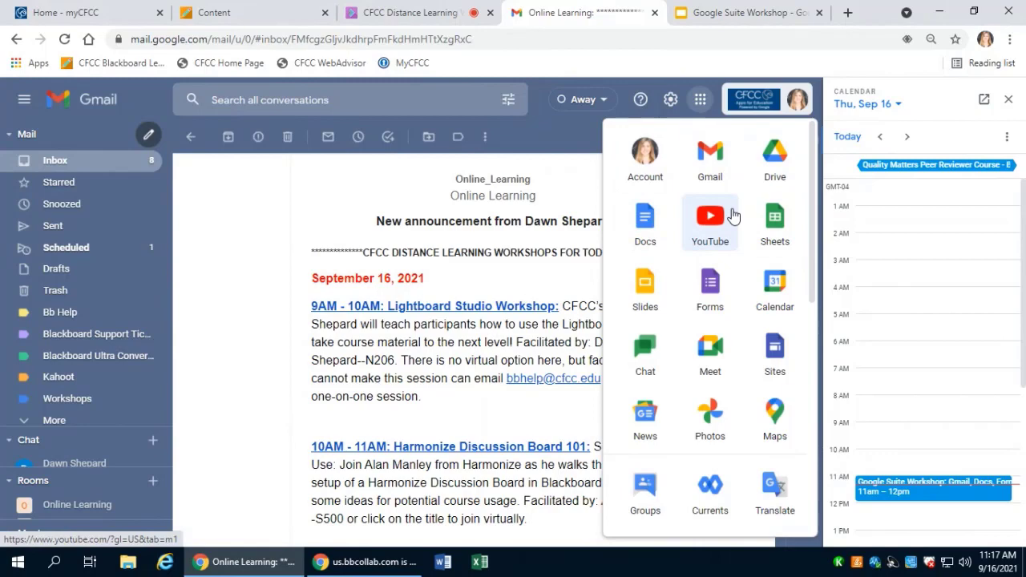
Review the remaining launcher apps, and move Calendar just before Meet and Meet up beside Chat.
{"action": "scroll", "coordinate": [732, 216], "scroll_direction": "down", "scroll_amount": 7}
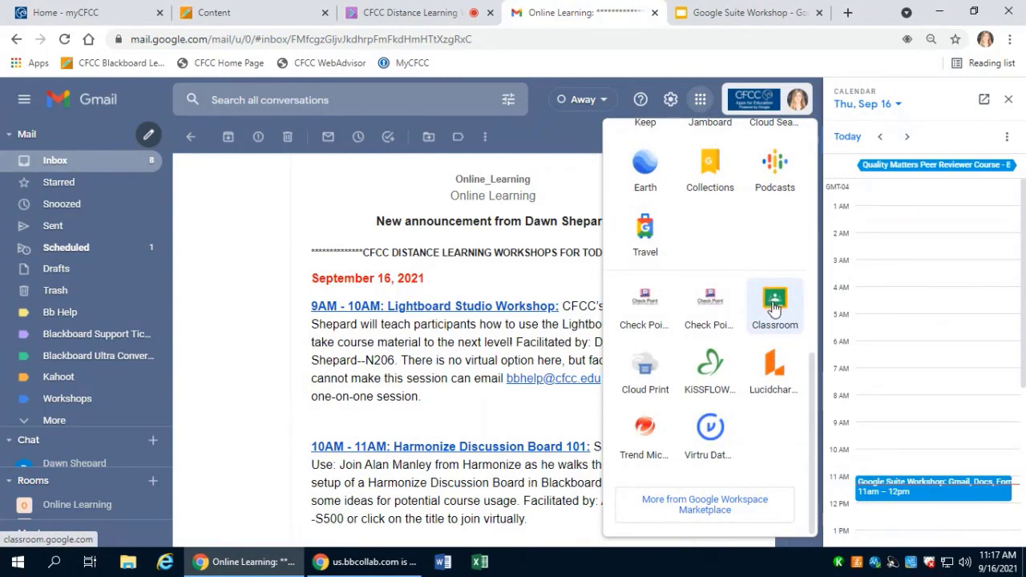
{"action": "scroll", "coordinate": [771, 315], "scroll_direction": "up", "scroll_amount": 7}
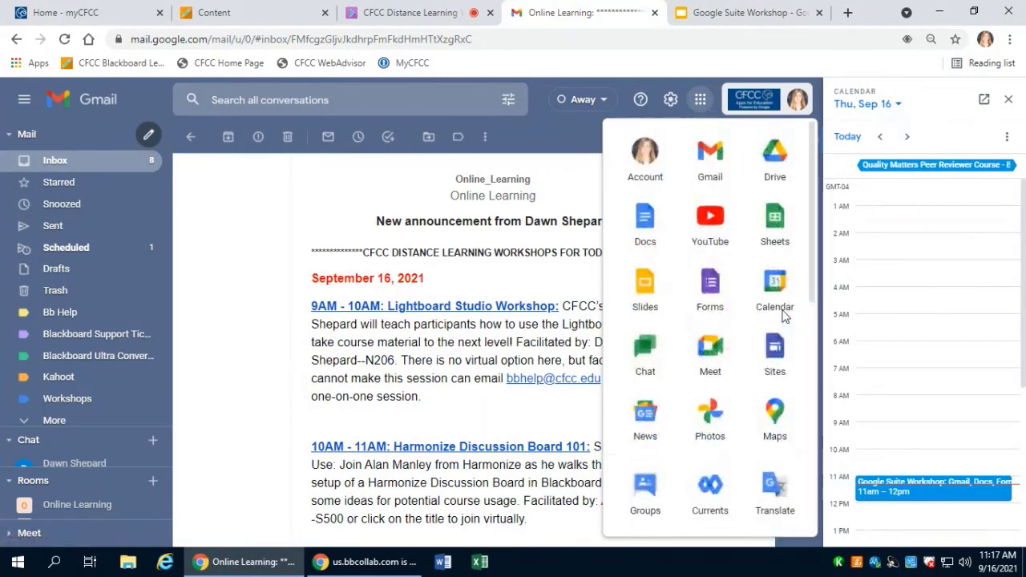
{"action": "left_click_drag", "start_coordinate": [790, 290], "coordinate": [645, 352]}
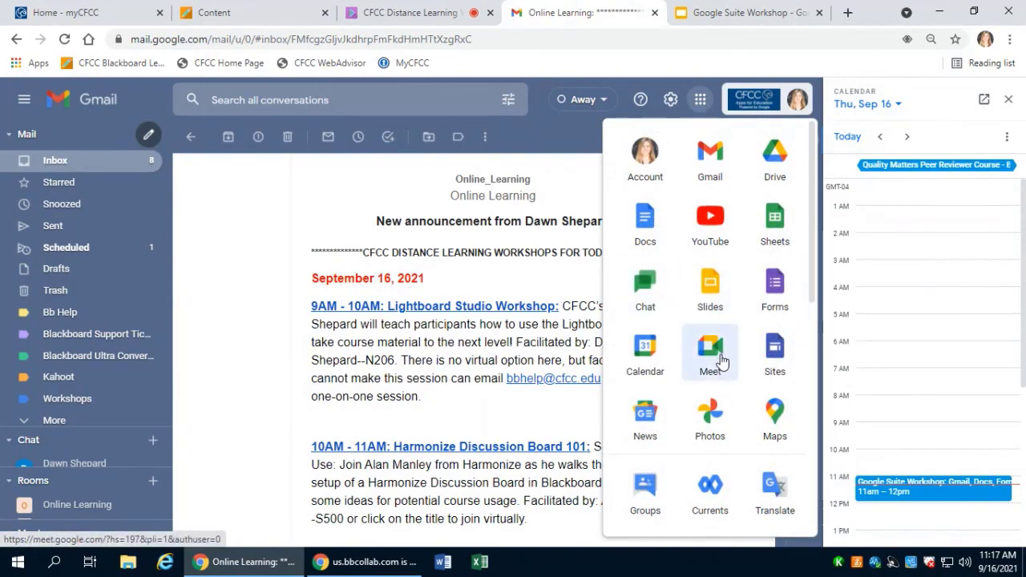
{"action": "left_click_drag", "start_coordinate": [721, 360], "coordinate": [721, 293]}
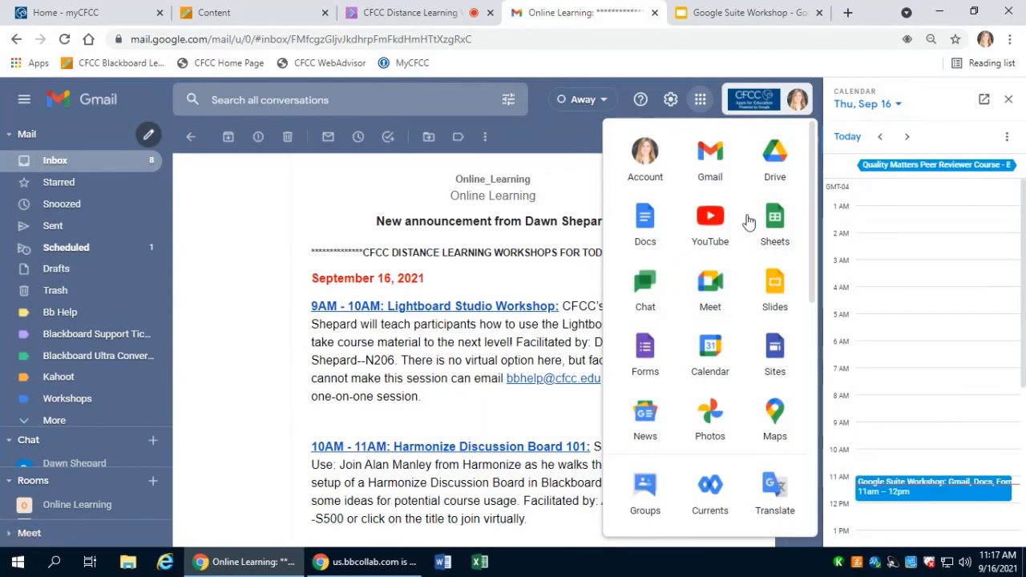
Look over the rearranged launcher once more and open Google Docs from it.
{"action": "scroll", "coordinate": [682, 301], "scroll_direction": "down", "scroll_amount": 4}
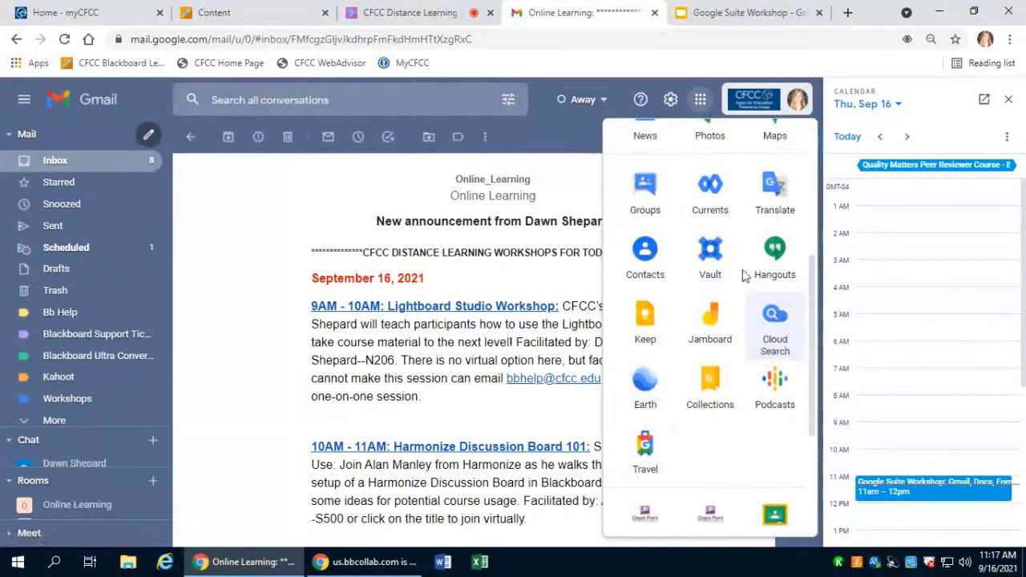
{"action": "scroll", "coordinate": [744, 396], "scroll_direction": "up", "scroll_amount": 4}
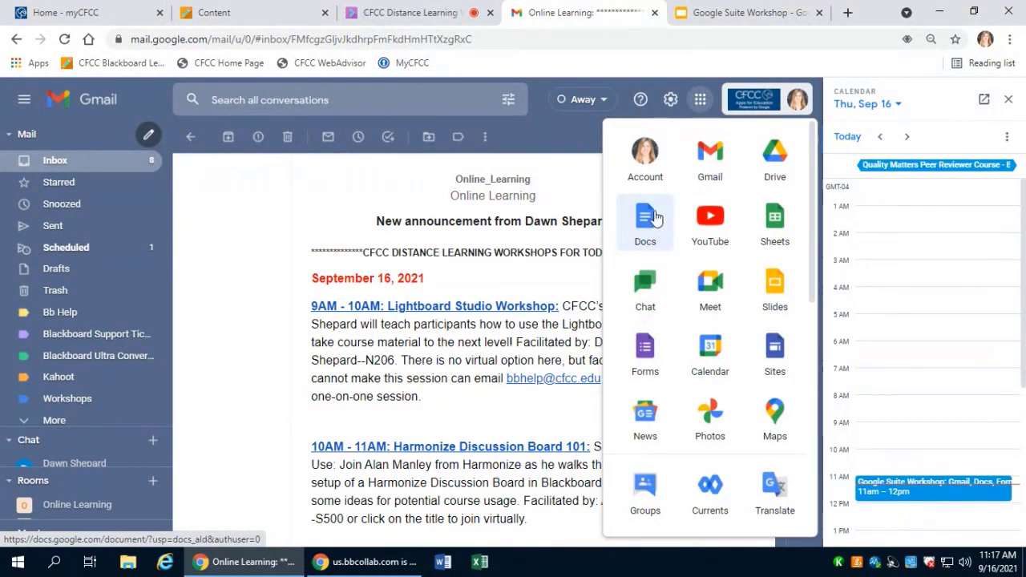
{"action": "left_click", "coordinate": [650, 223]}
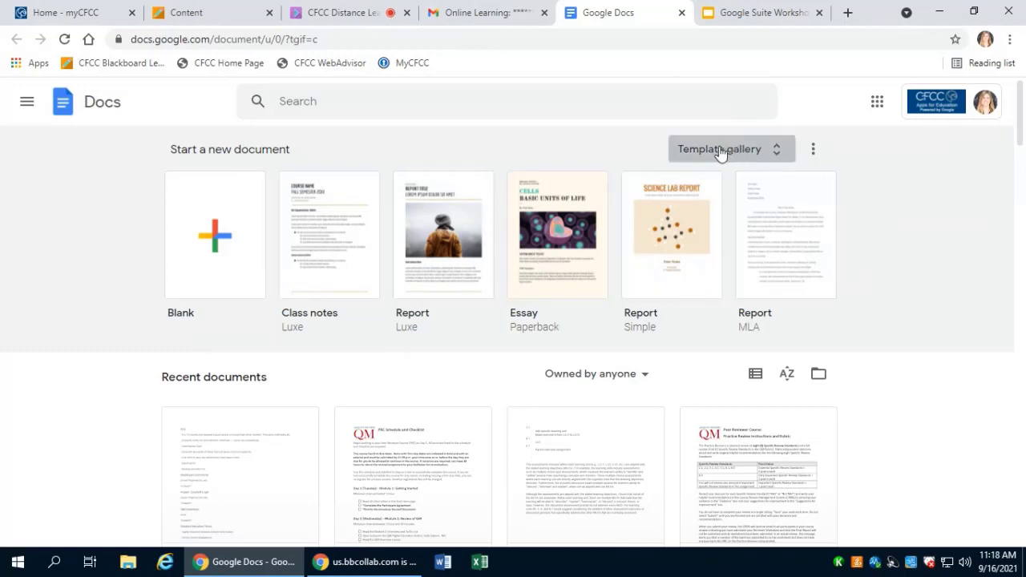
Browse the Docs template gallery, covering the General and Cape Fear Community College templates, and return to the Docs home page.
{"action": "left_click", "coordinate": [746, 152]}
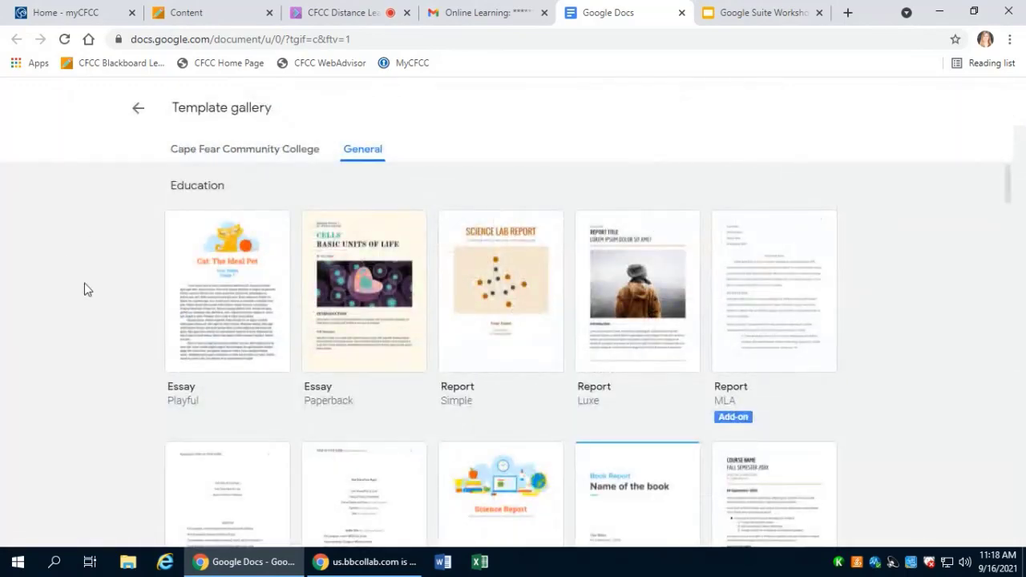
{"action": "scroll", "coordinate": [89, 289], "scroll_direction": "down", "scroll_amount": 6}
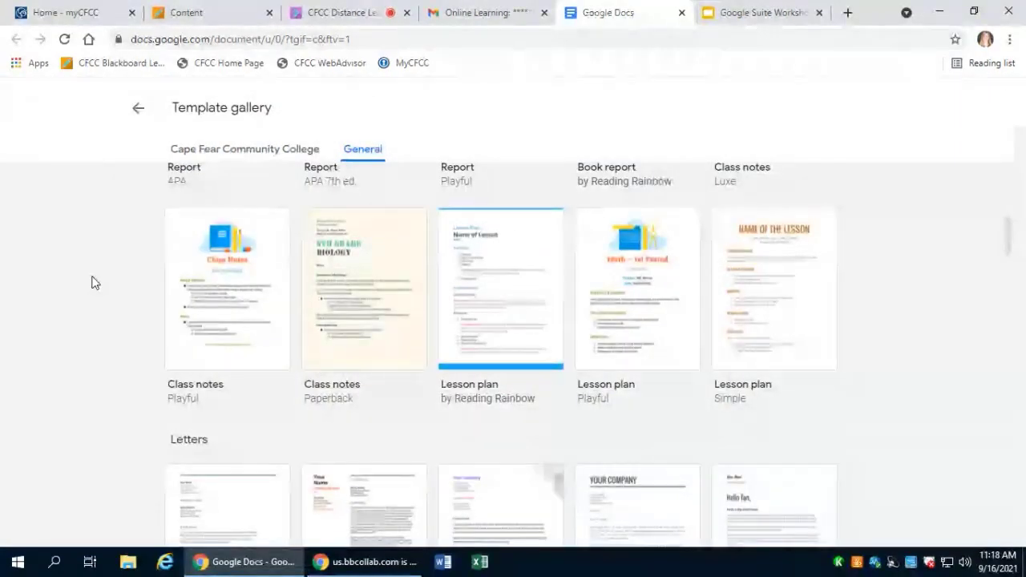
{"action": "scroll", "coordinate": [850, 297], "scroll_direction": "down", "scroll_amount": 3}
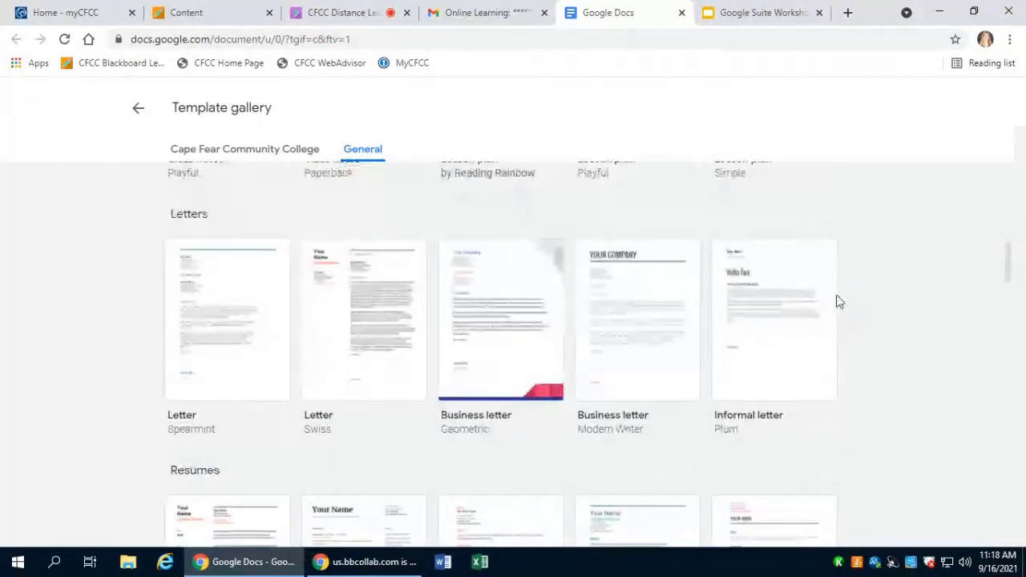
{"action": "scroll", "coordinate": [863, 307], "scroll_direction": "up", "scroll_amount": 5}
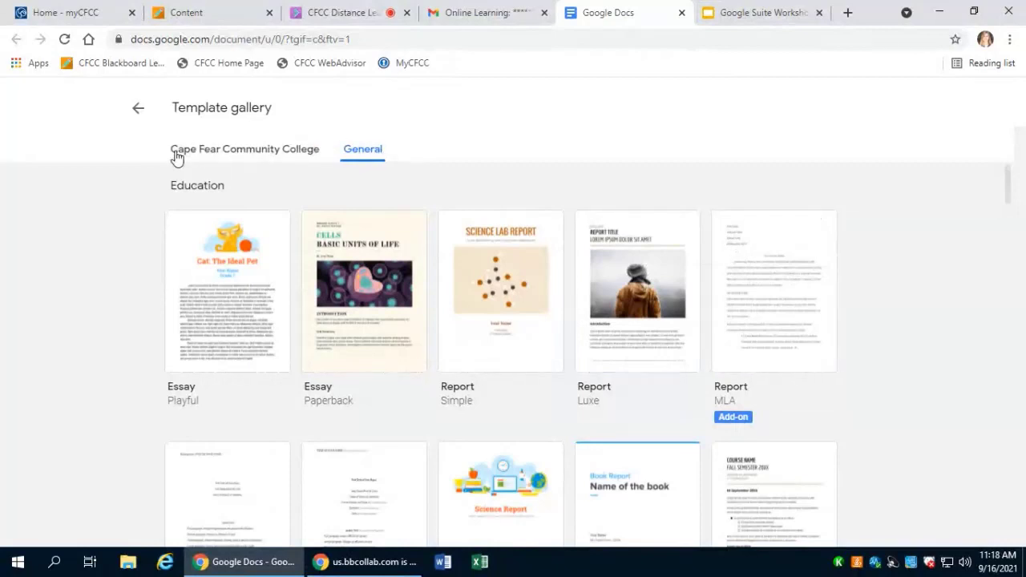
{"action": "left_click", "coordinate": [264, 159]}
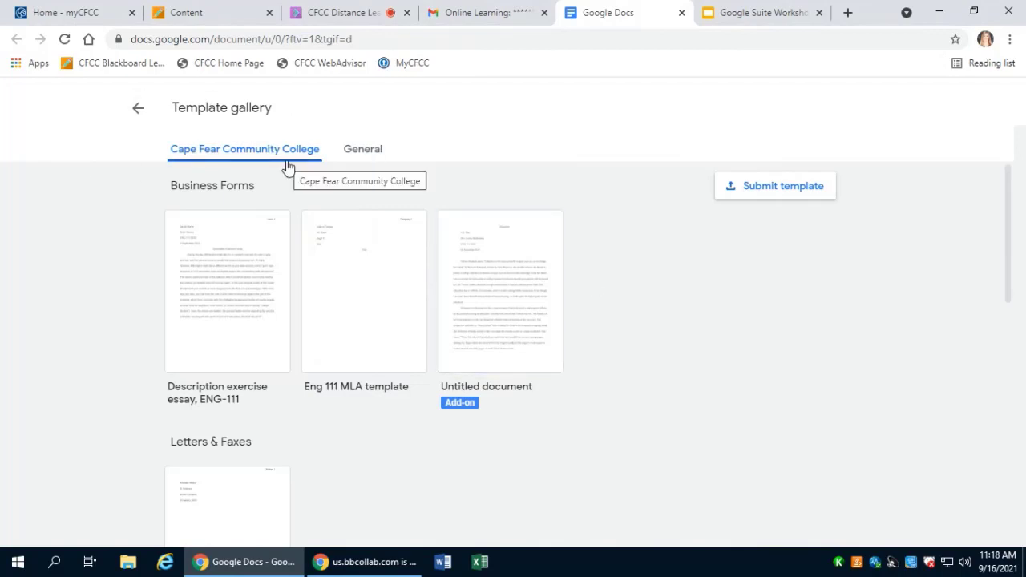
{"action": "left_click", "coordinate": [137, 109]}
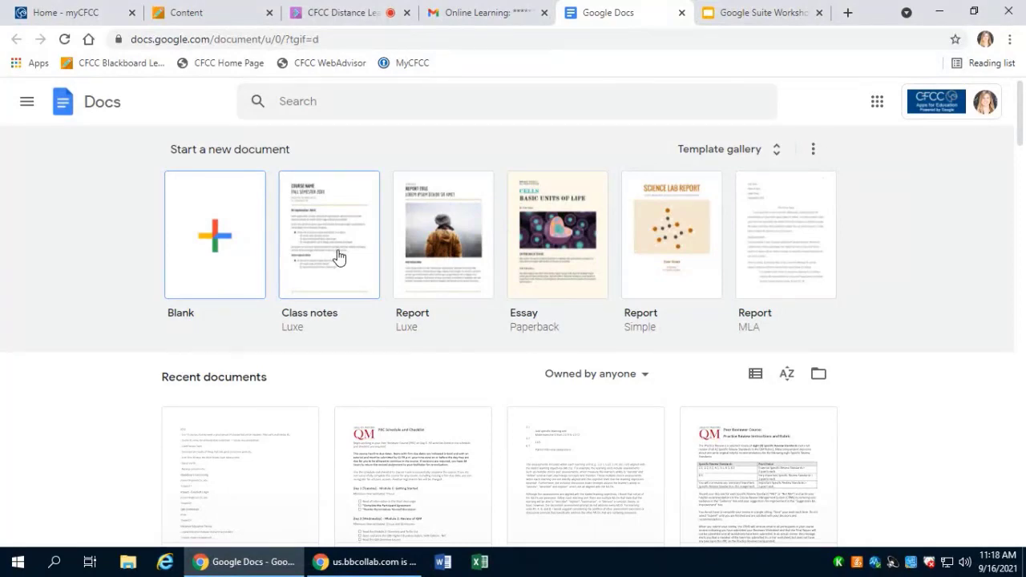
Create a document from the Luxe Class notes template and replace "NAME" in its course title with "Name ....".
{"action": "scroll", "coordinate": [508, 268], "scroll_direction": "down", "scroll_amount": 2}
{"action": "scroll", "coordinate": [508, 269], "scroll_direction": "up", "scroll_amount": 2}
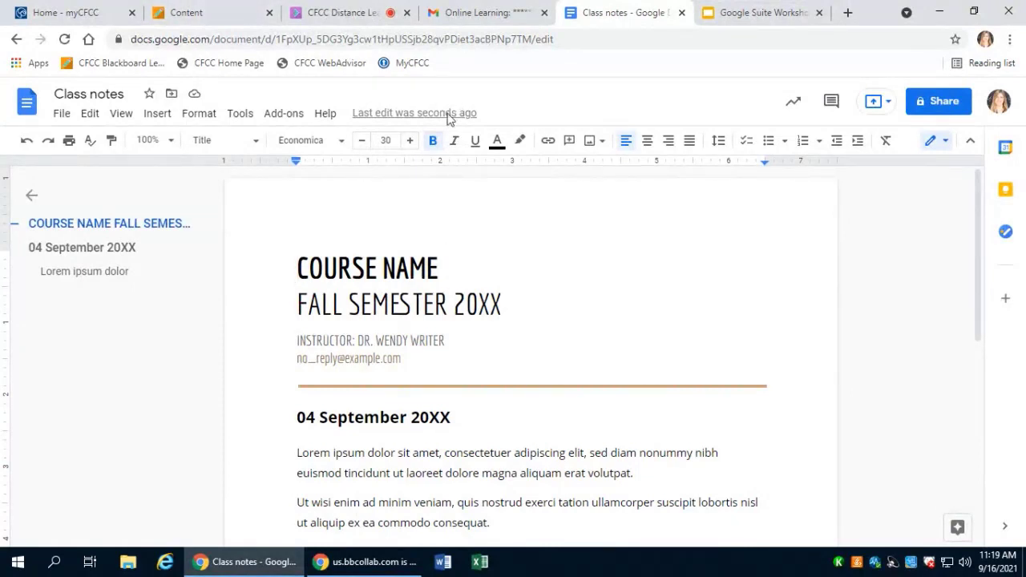
{"action": "left_click", "coordinate": [469, 267]}
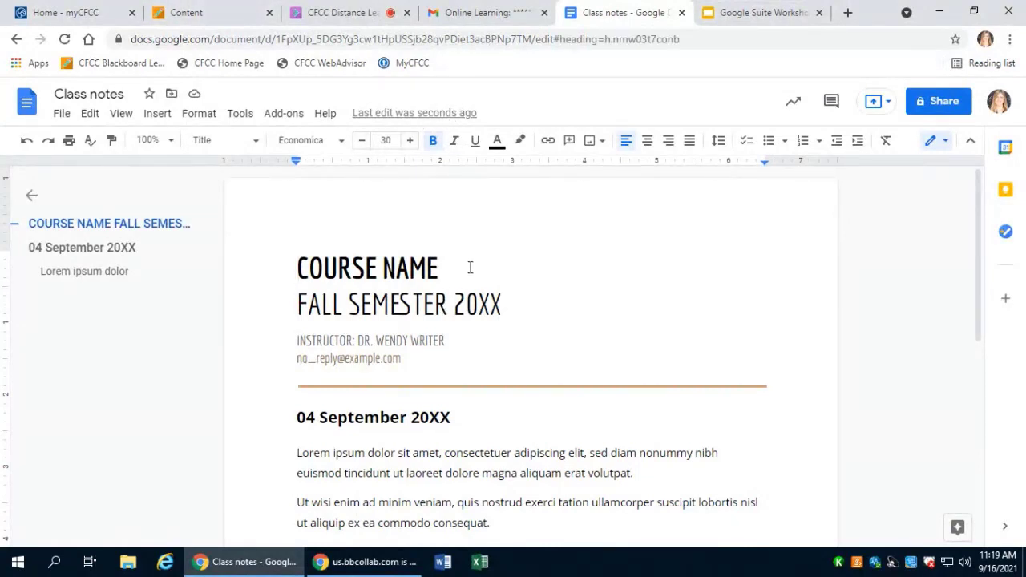
{"action": "key", "text": "BackSpace"}
{"action": "key", "text": "BackSpace"}
{"action": "key", "text": "BackSpace"}
{"action": "key", "text": "BackSpace"}
{"action": "type", "text": "N"}
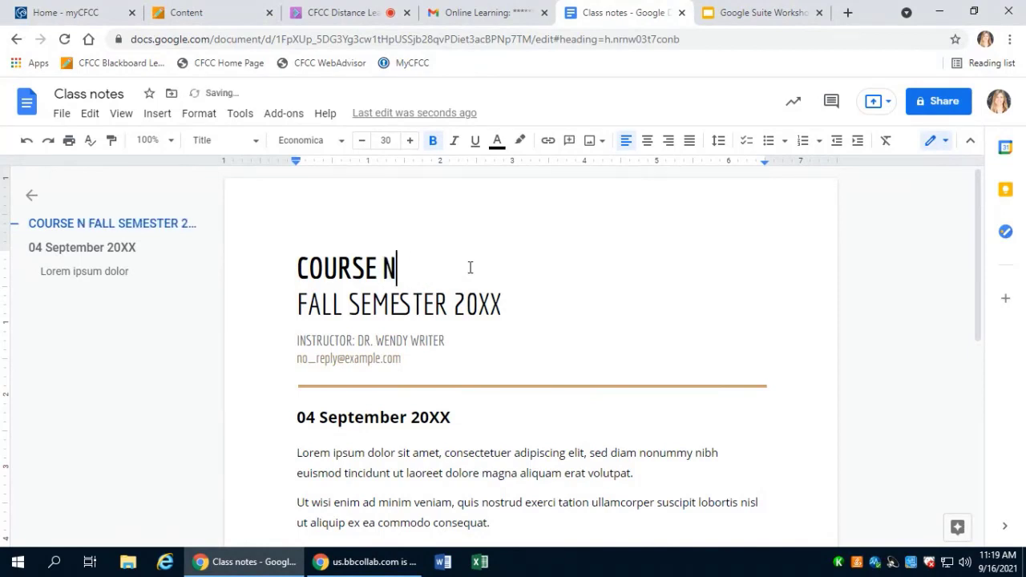
{"action": "type", "text": "ame ...."}
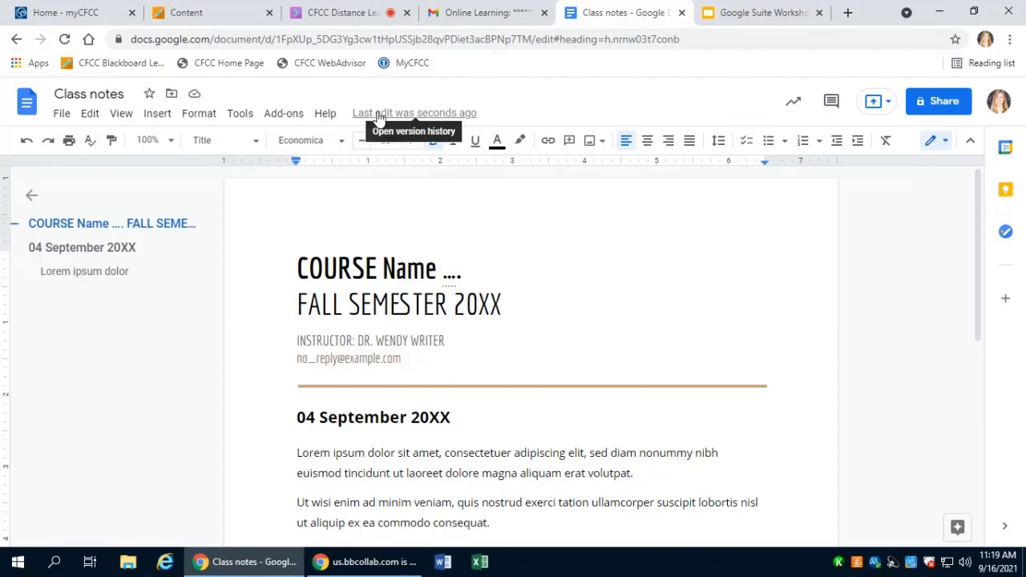
Review the document's version history, comparing the current version with the earlier one, and return to the document without restoring anything.
{"action": "left_click", "coordinate": [432, 118]}
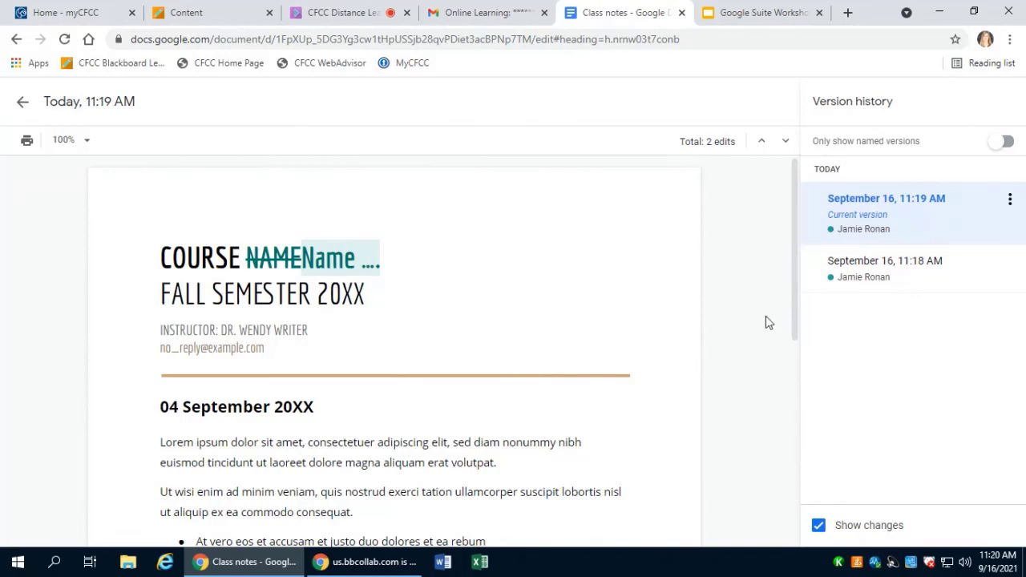
{"action": "left_click", "coordinate": [23, 109]}
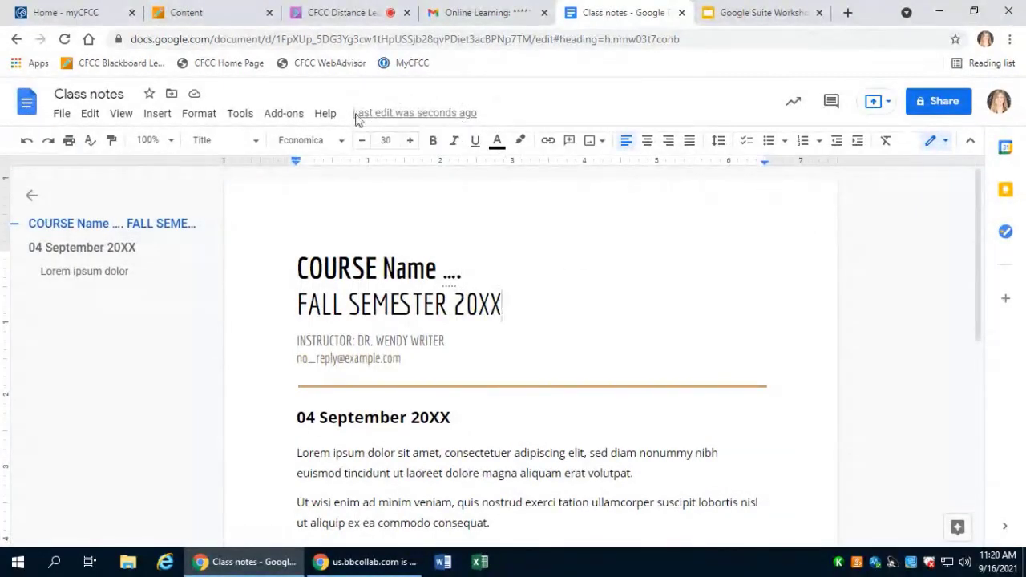
{"action": "left_click", "coordinate": [457, 116]}
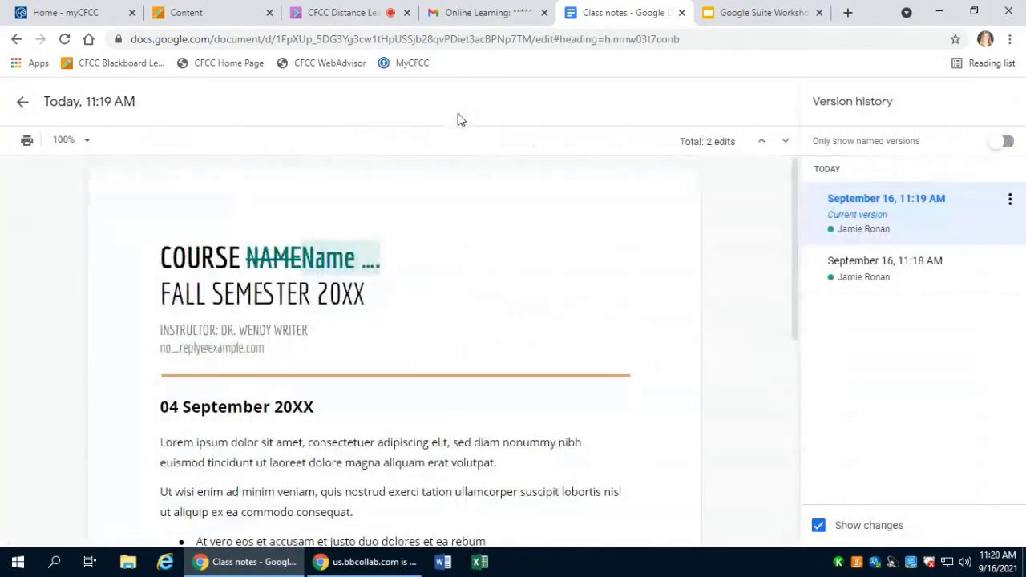
{"action": "left_click", "coordinate": [861, 263]}
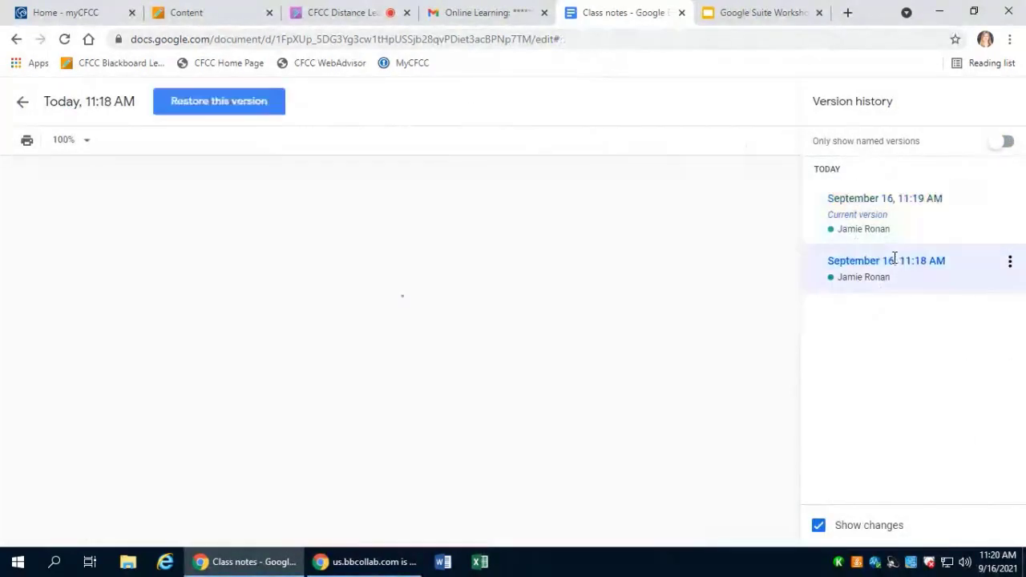
{"action": "left_click", "coordinate": [895, 225]}
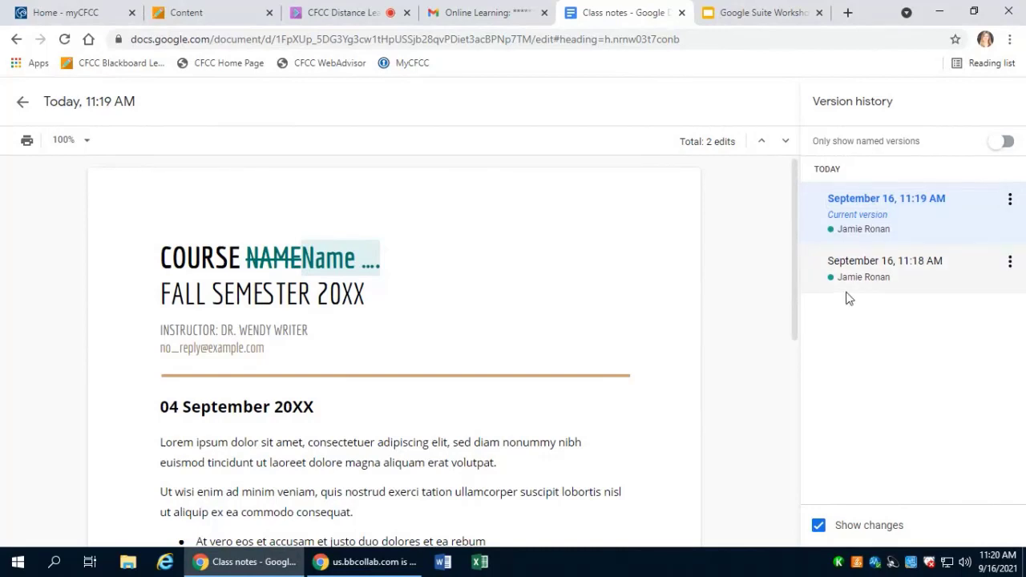
{"action": "left_click", "coordinate": [24, 104]}
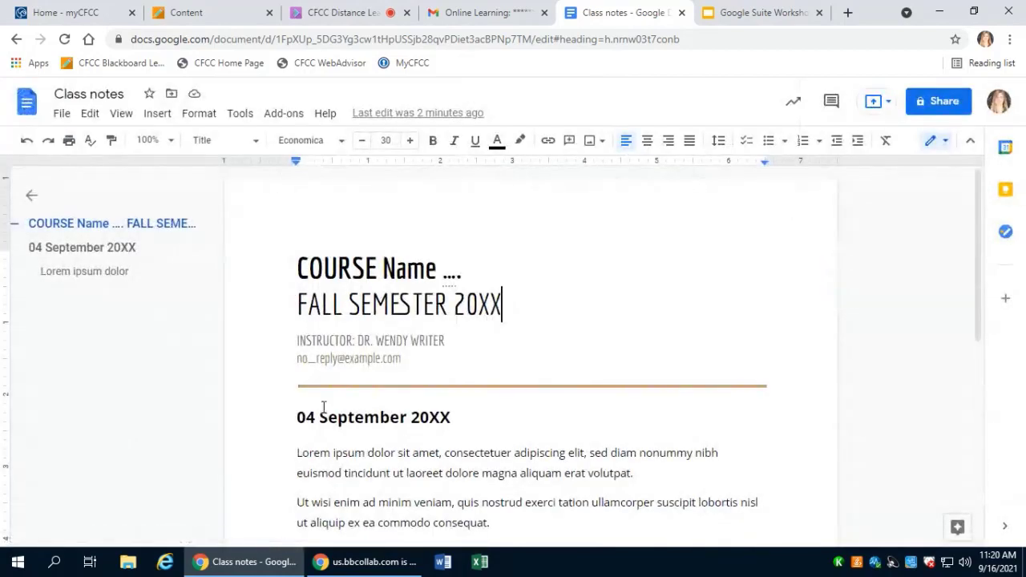
Examine the paragraph styles available for the "04 September 20XX" heading and how headings structure the document.
{"action": "scroll", "coordinate": [343, 303], "scroll_direction": "down", "scroll_amount": 2}
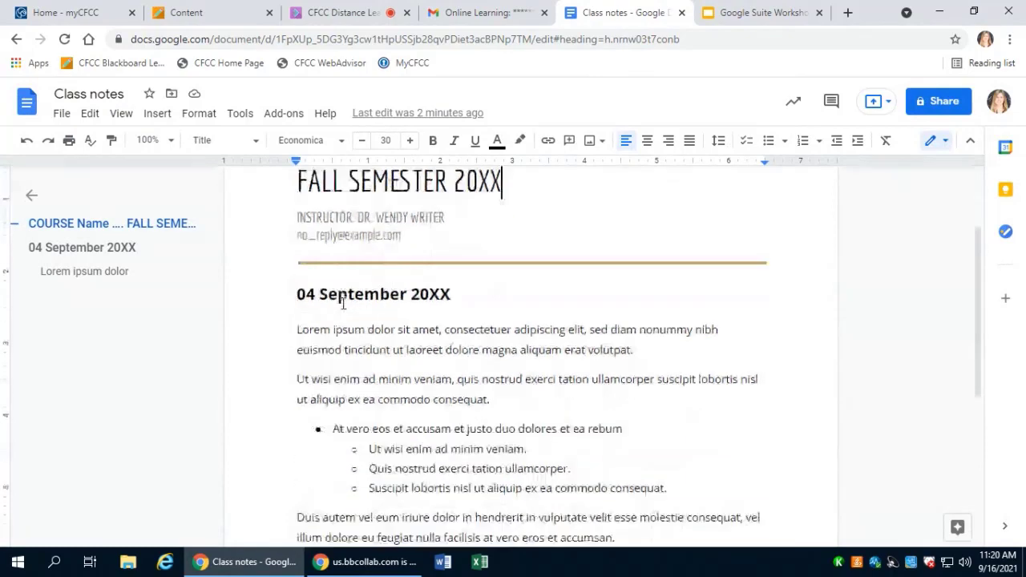
{"action": "scroll", "coordinate": [343, 303], "scroll_direction": "down", "scroll_amount": 1}
{"action": "scroll", "coordinate": [352, 313], "scroll_direction": "up", "scroll_amount": 2}
{"action": "left_click", "coordinate": [388, 343]}
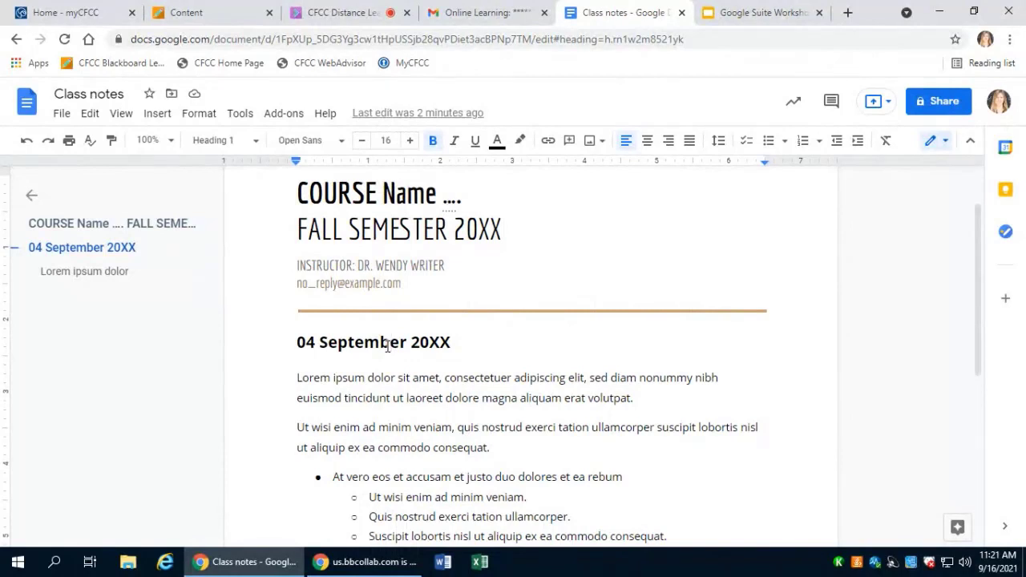
{"action": "left_click", "coordinate": [256, 146]}
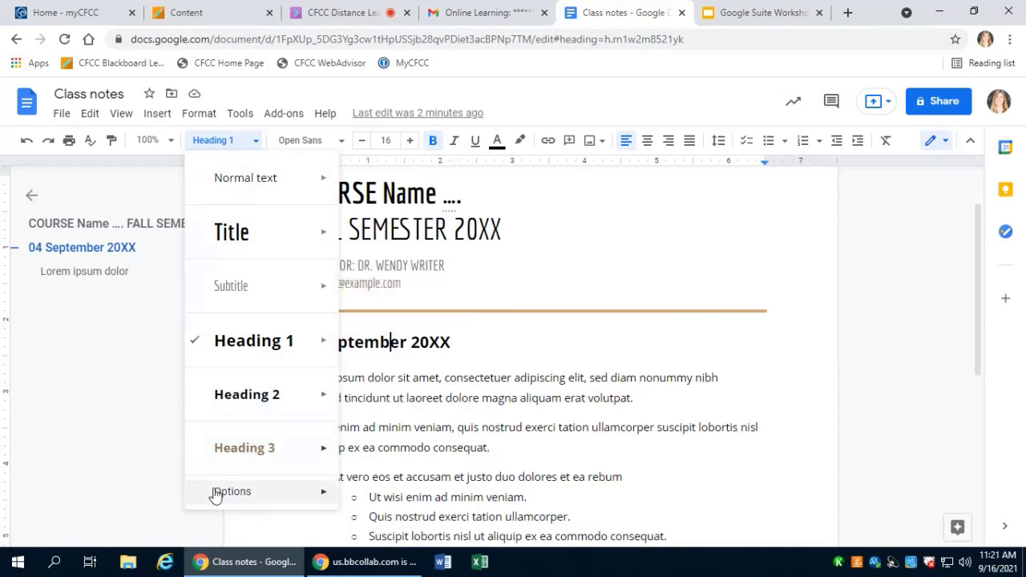
{"action": "left_click", "coordinate": [486, 341]}
{"action": "left_click_drag", "start_coordinate": [485, 340], "coordinate": [293, 343]}
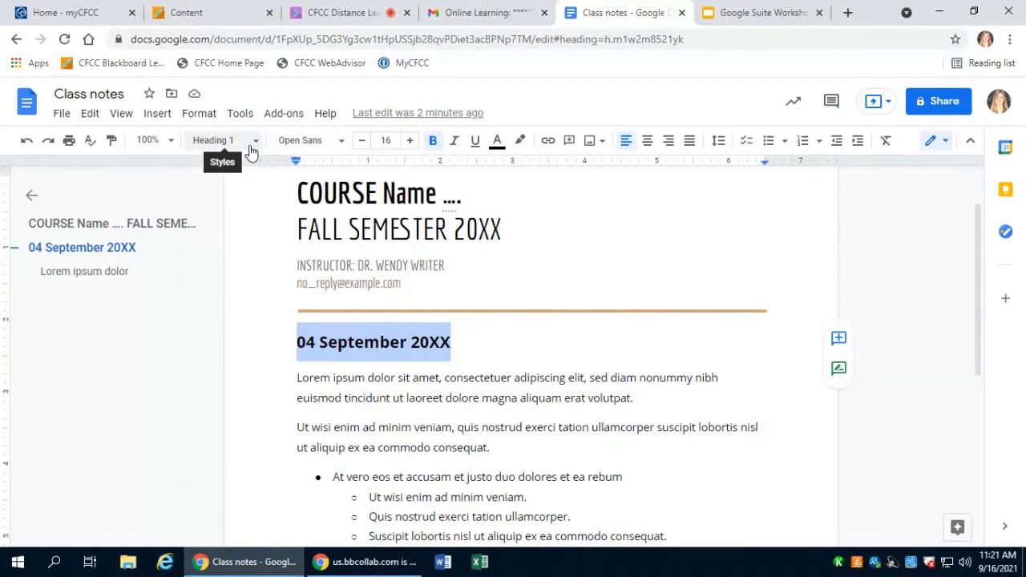
{"action": "left_click", "coordinate": [521, 350]}
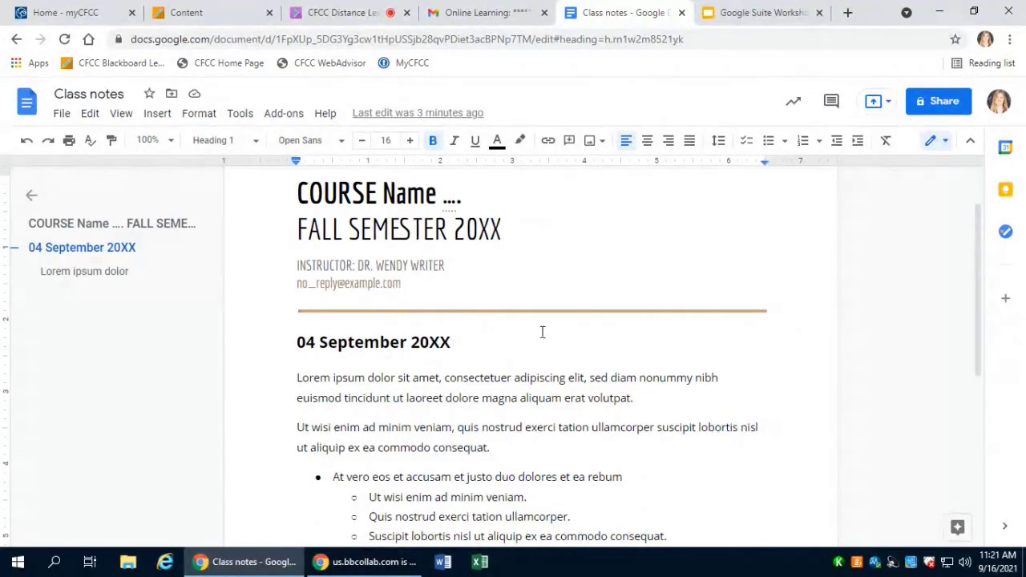
{"action": "scroll", "coordinate": [543, 332], "scroll_direction": "down", "scroll_amount": 1}
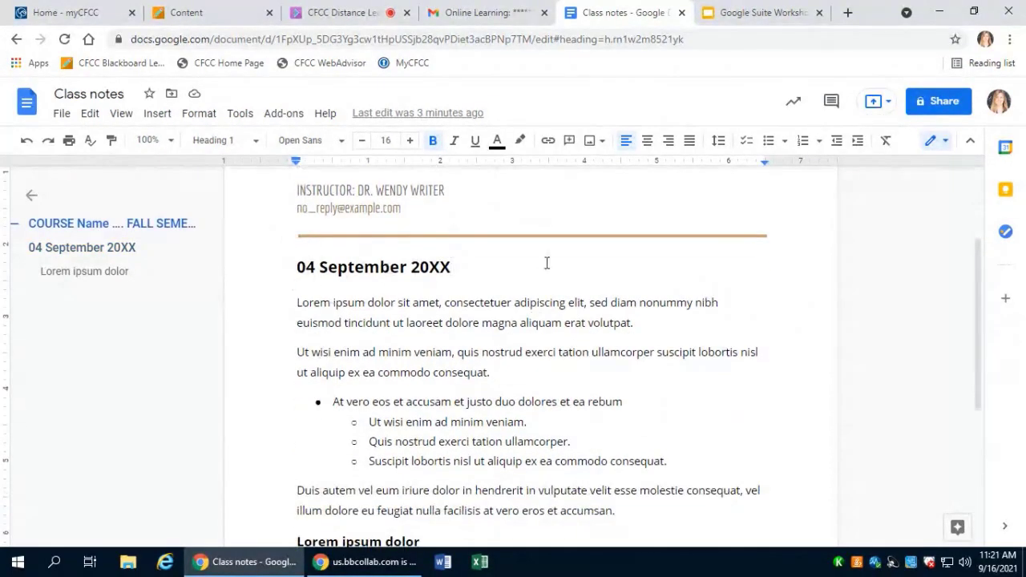
{"action": "scroll", "coordinate": [428, 261], "scroll_direction": "up", "scroll_amount": 2}
{"action": "scroll", "coordinate": [516, 279], "scroll_direction": "down", "scroll_amount": 2}
{"action": "scroll", "coordinate": [457, 272], "scroll_direction": "up", "scroll_amount": 2}
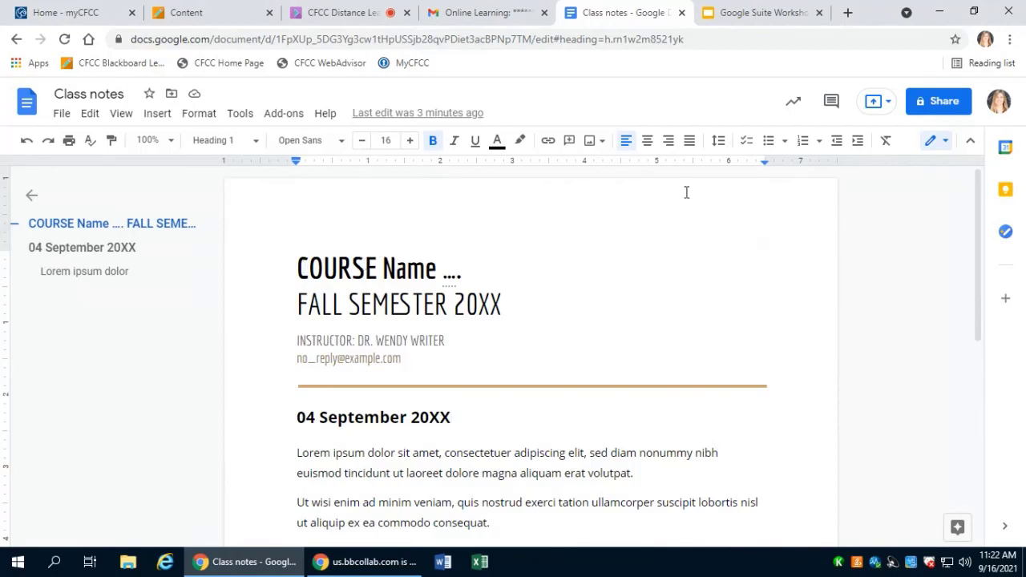
Start sharing the Class notes document and add a colleague's suggested mail account as recipient.
{"action": "left_click", "coordinate": [943, 104]}
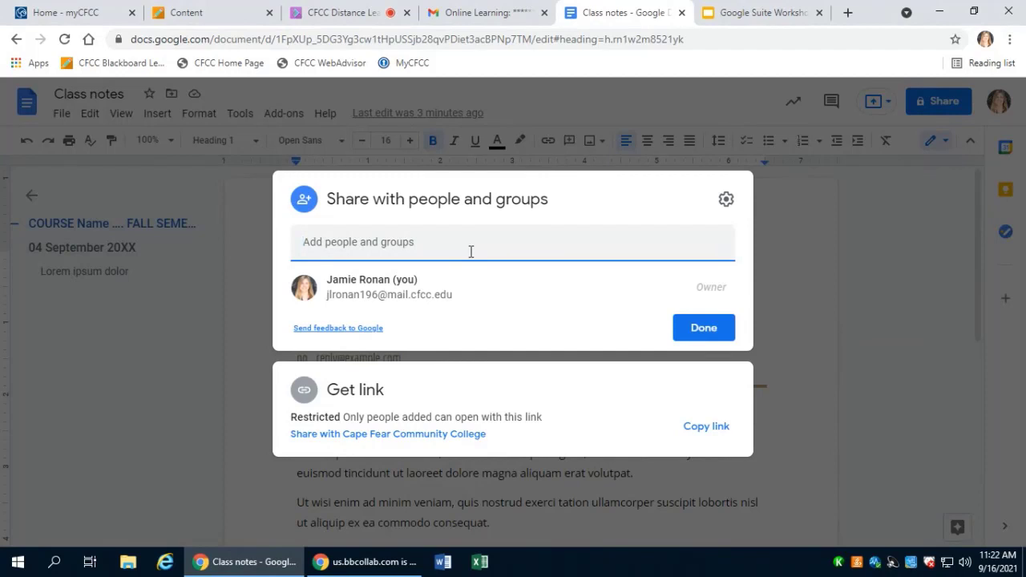
{"action": "left_click", "coordinate": [384, 251]}
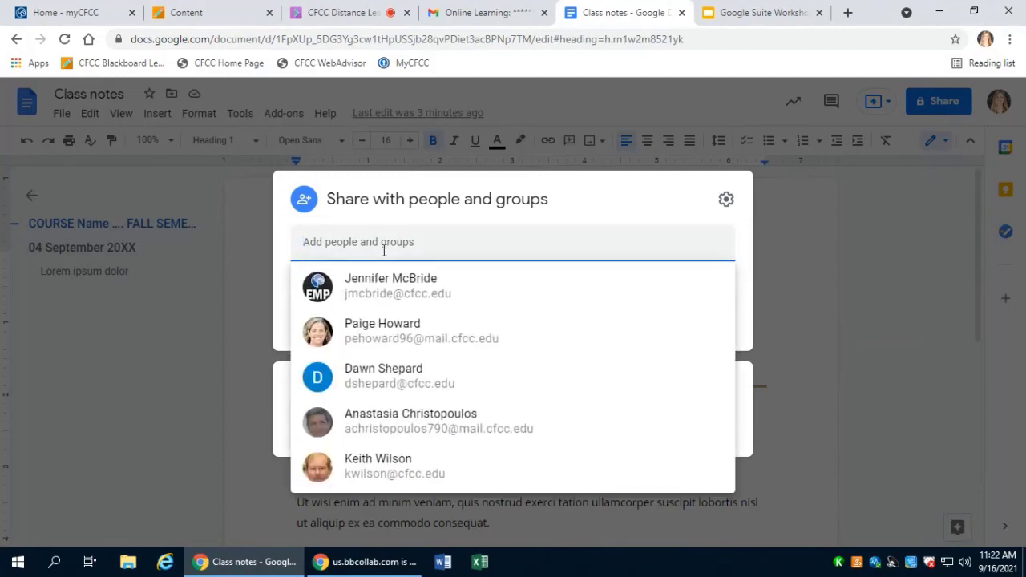
{"action": "left_click", "coordinate": [609, 214]}
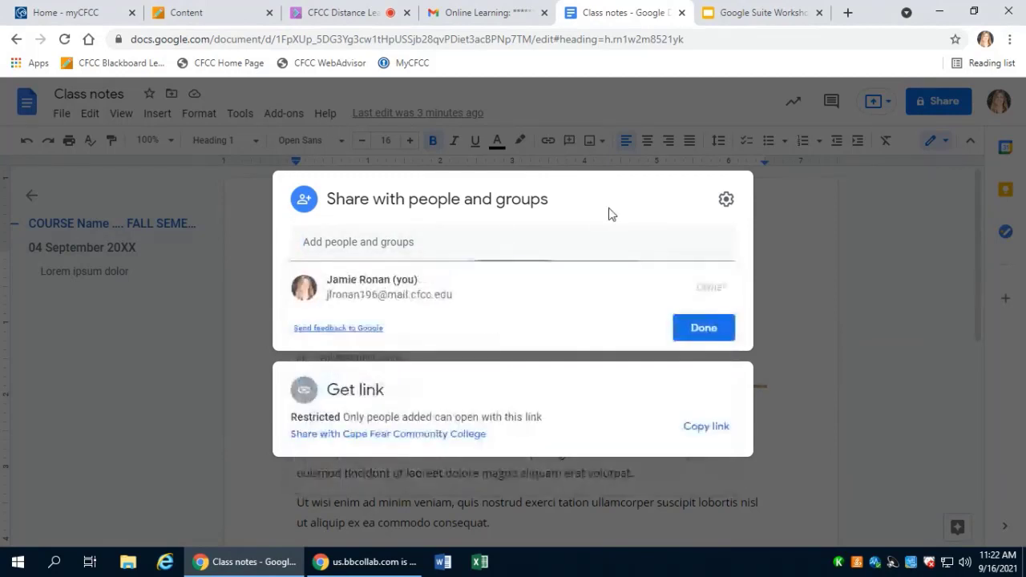
{"action": "left_click", "coordinate": [485, 242]}
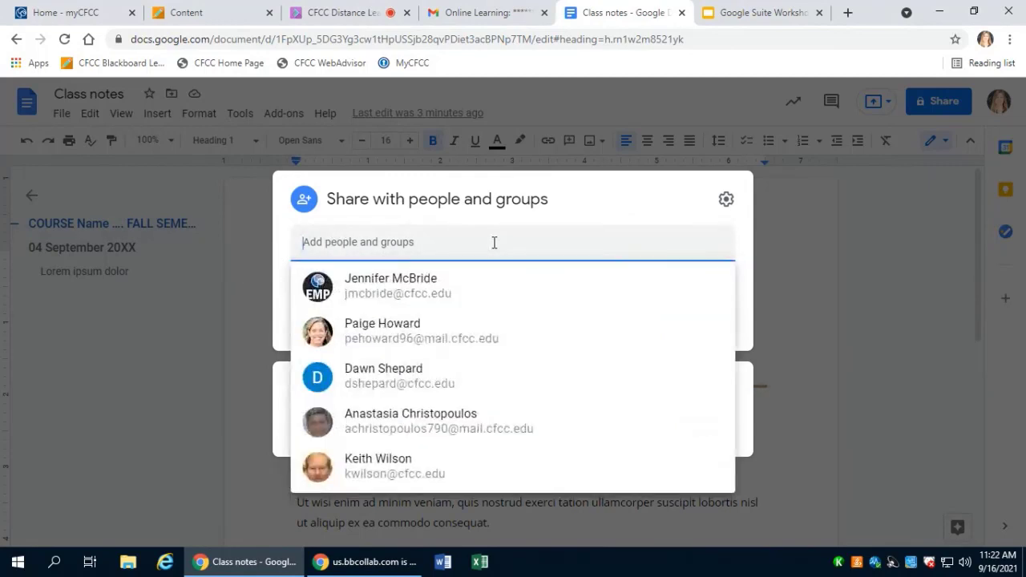
{"action": "type", "text": "dm"}
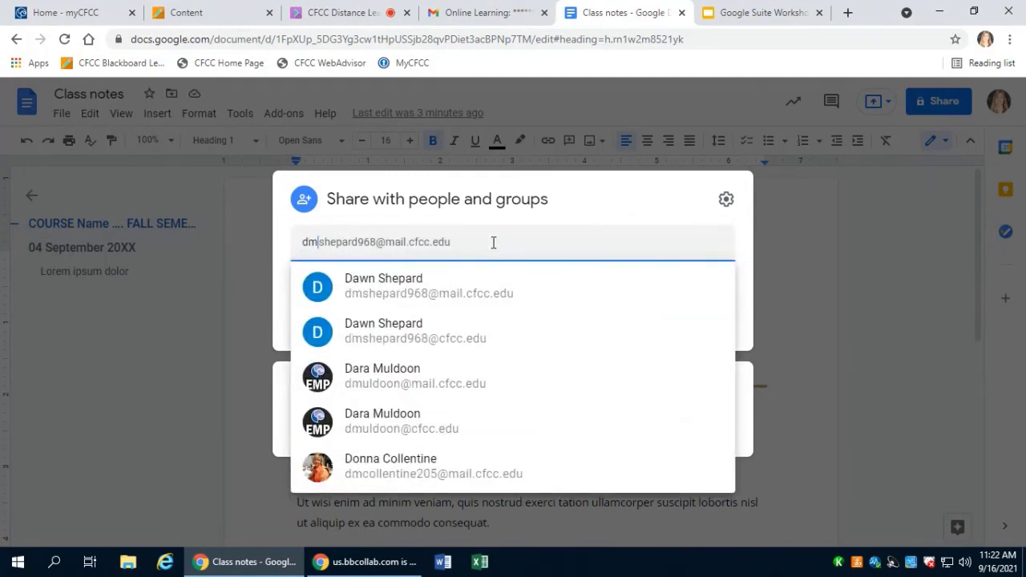
{"action": "left_click", "coordinate": [404, 293]}
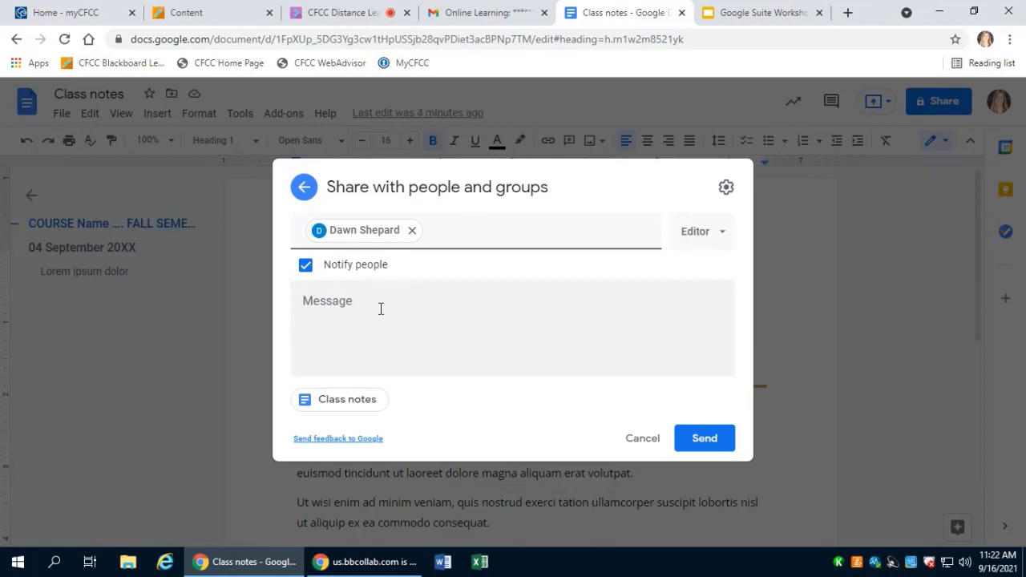
Add the message "Here is my document..." to the sharing invitation.
{"action": "left_click", "coordinate": [381, 308]}
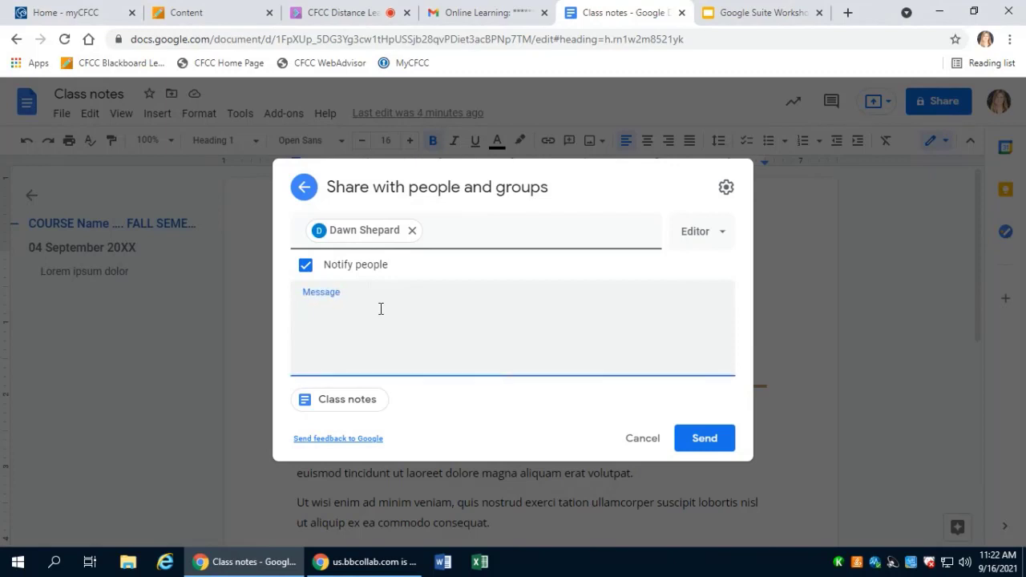
{"action": "type", "text": "Here is my docume"}
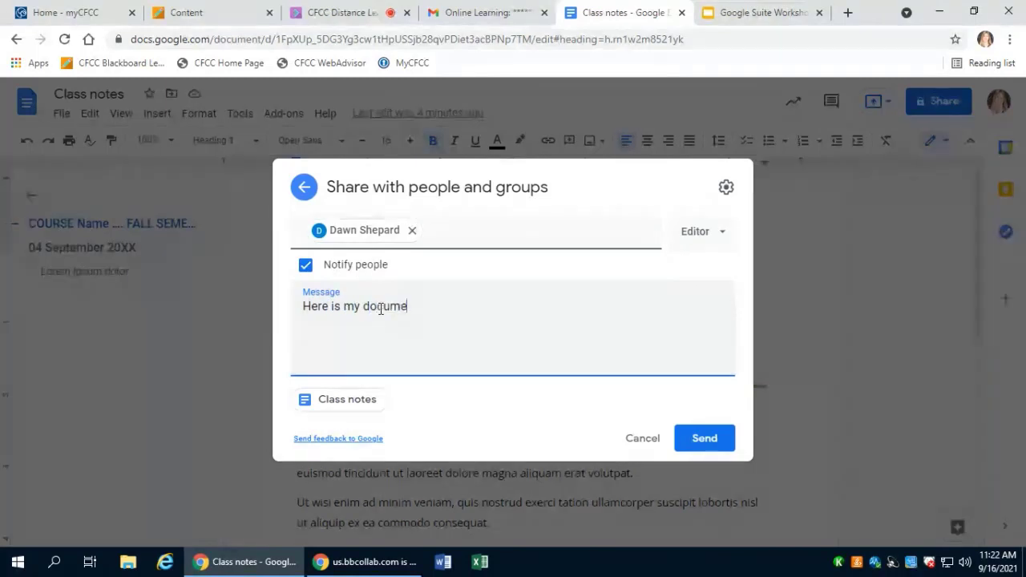
{"action": "type", "text": "nt..."}
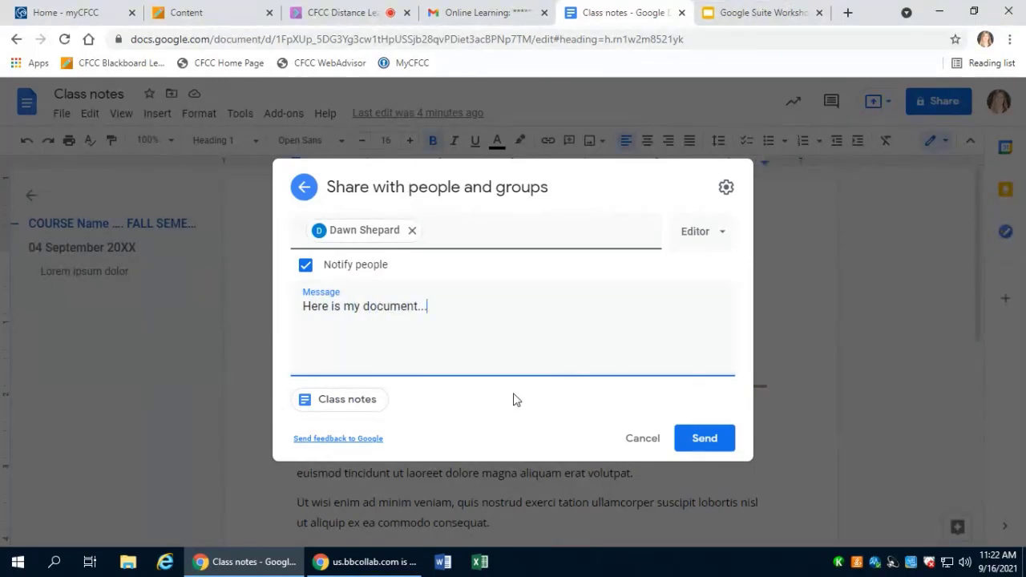
Review the permission levels available for the invited colleague, then remove that recipient from the sharing invitation.
{"action": "left_click", "coordinate": [719, 236]}
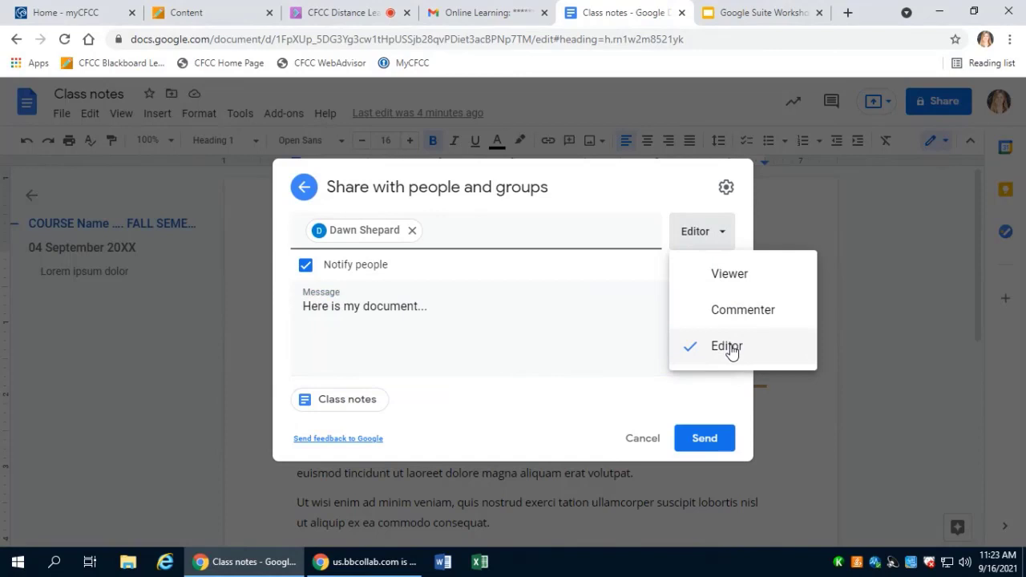
{"action": "left_click", "coordinate": [657, 268]}
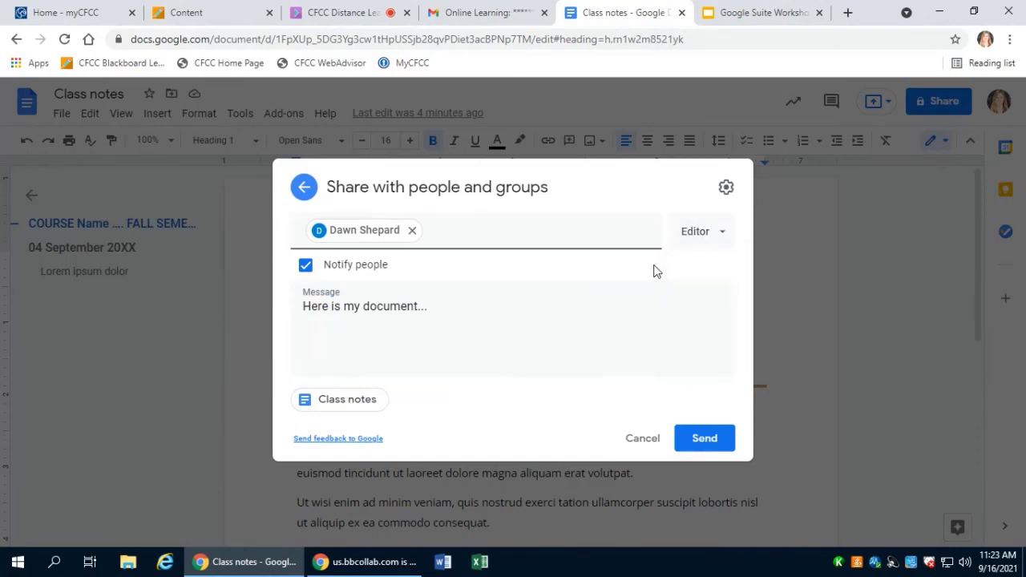
{"action": "left_click", "coordinate": [724, 237]}
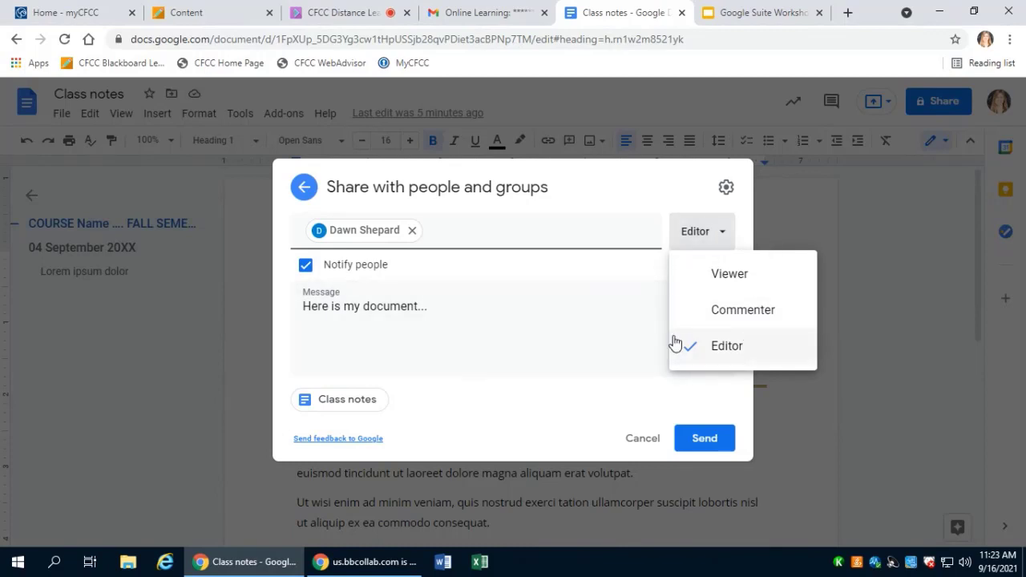
{"action": "left_click", "coordinate": [662, 199]}
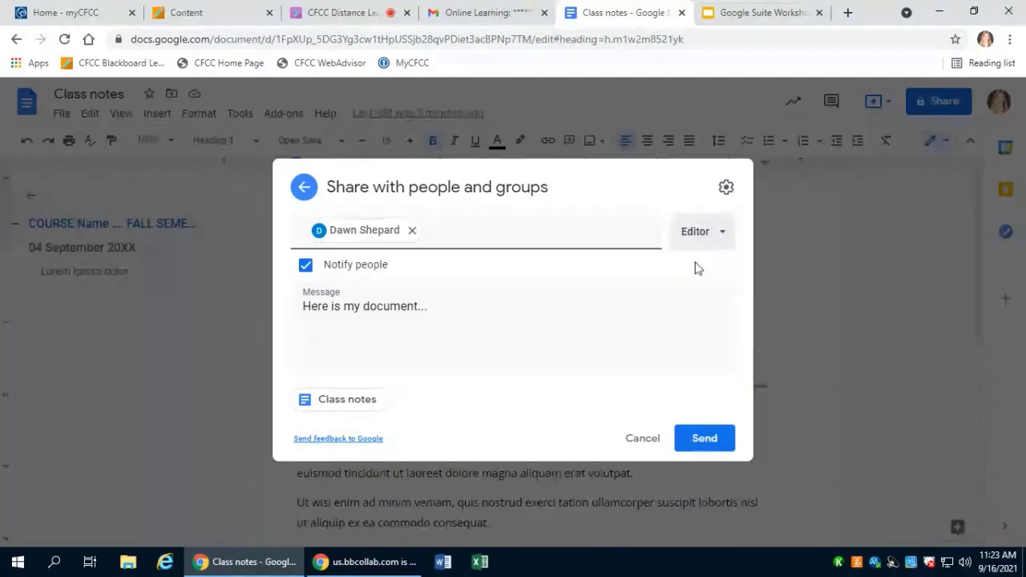
{"action": "left_click", "coordinate": [673, 307]}
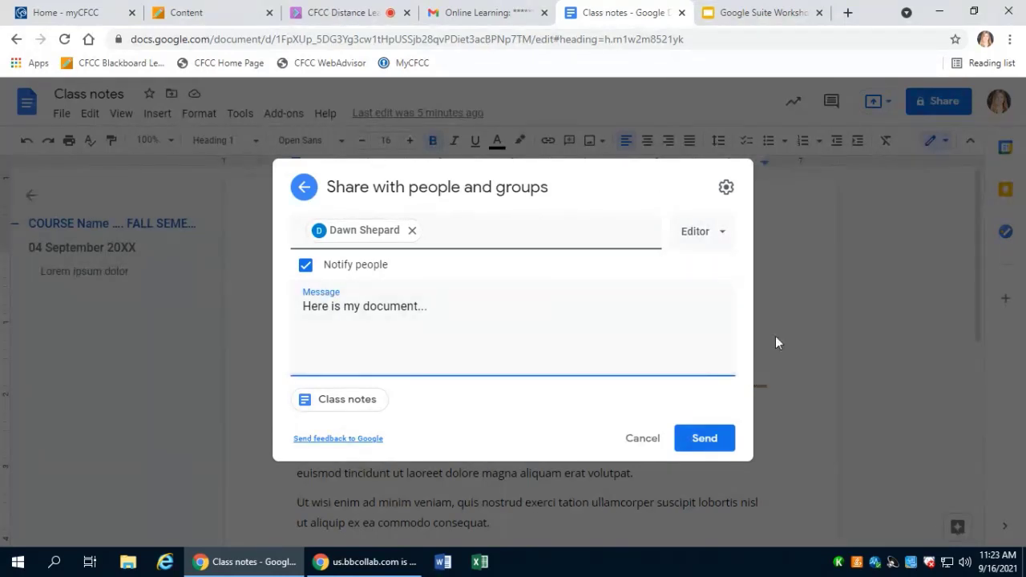
{"action": "left_click", "coordinate": [414, 232]}
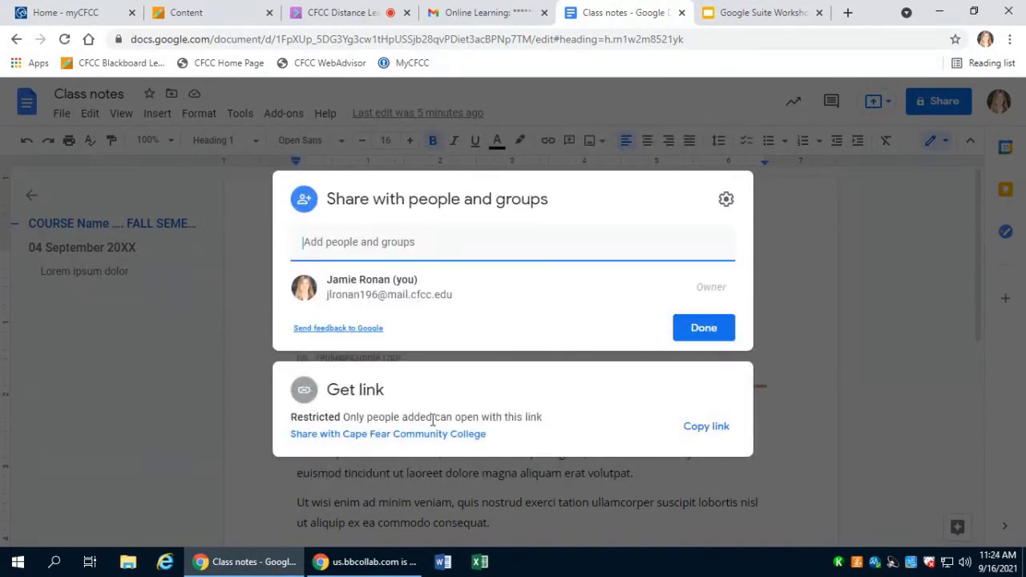
Share the document by link with Cape Fear Community College, widen access to anyone with the link as Viewer, and copy the link.
{"action": "left_click", "coordinate": [328, 434]}
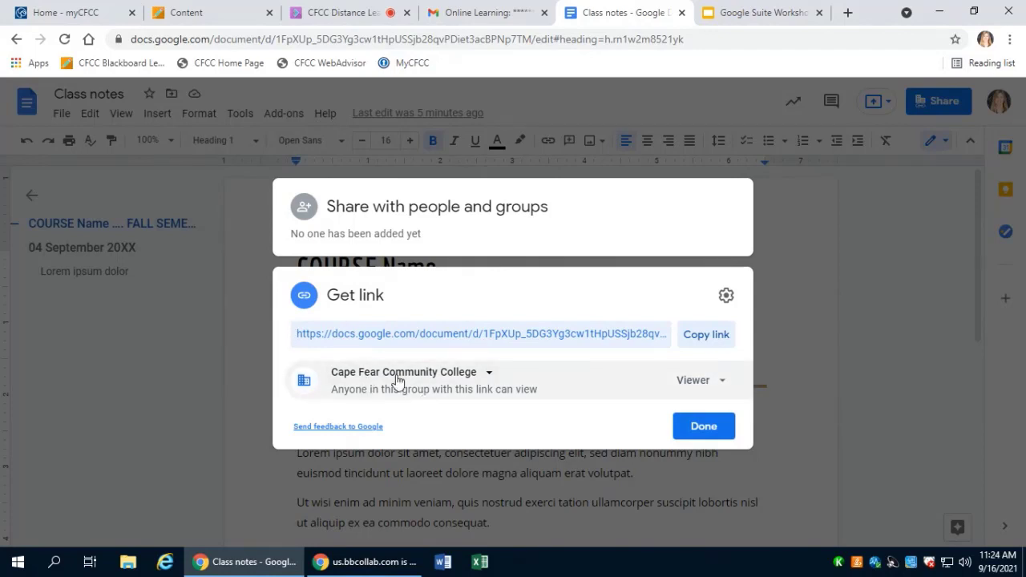
{"action": "left_click", "coordinate": [491, 376]}
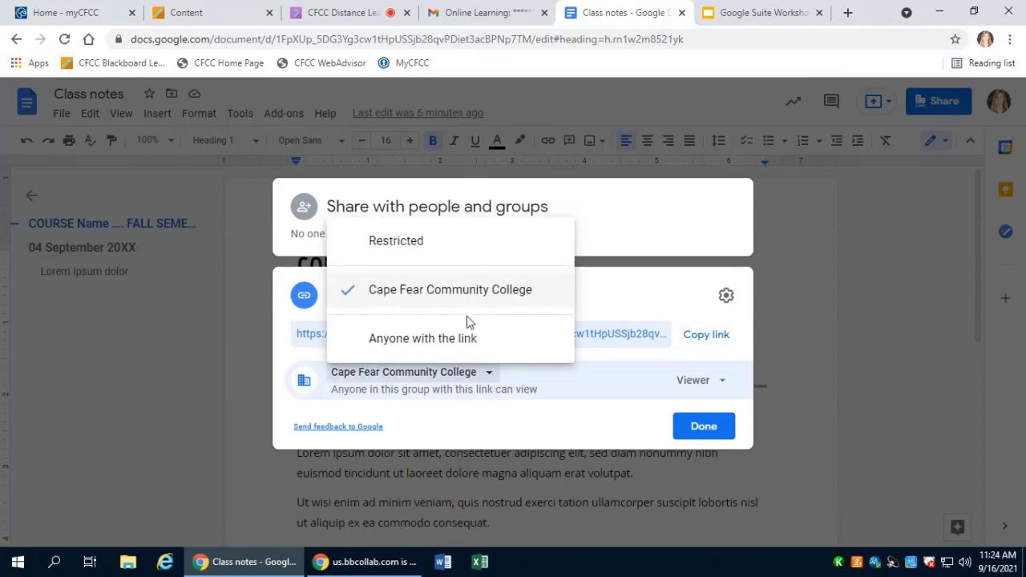
{"action": "left_click", "coordinate": [514, 343]}
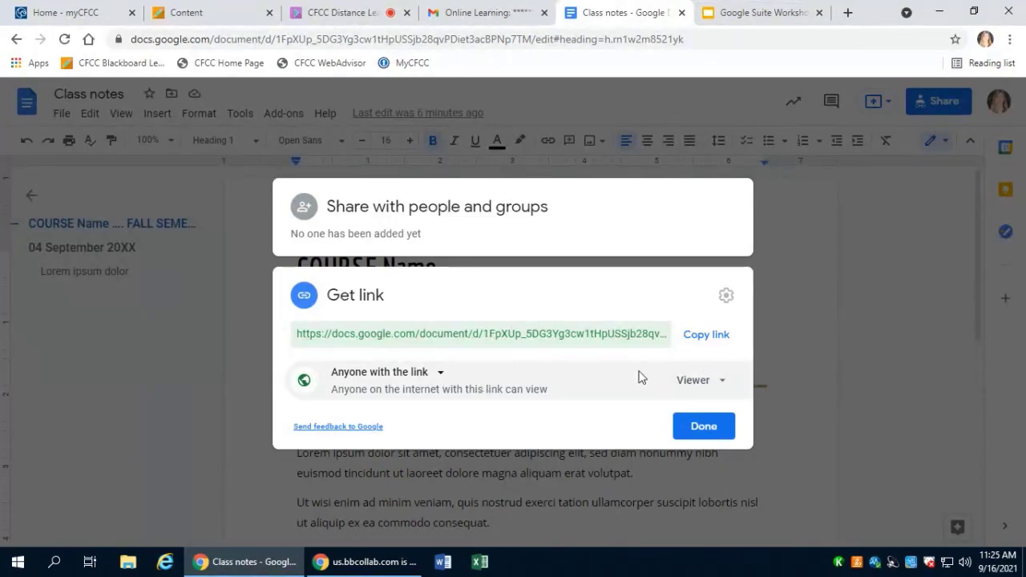
{"action": "left_click", "coordinate": [728, 389]}
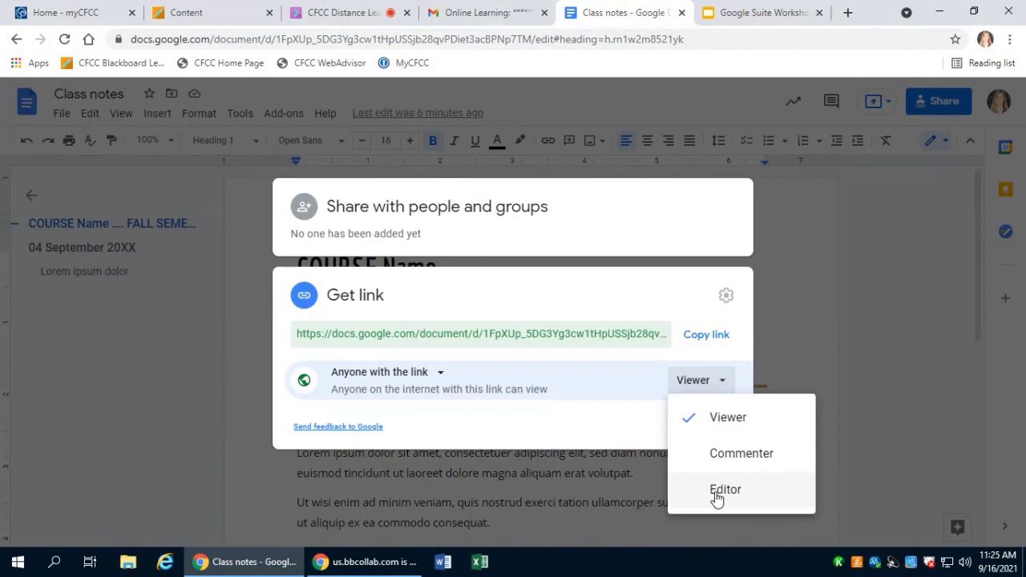
{"action": "left_click", "coordinate": [540, 431]}
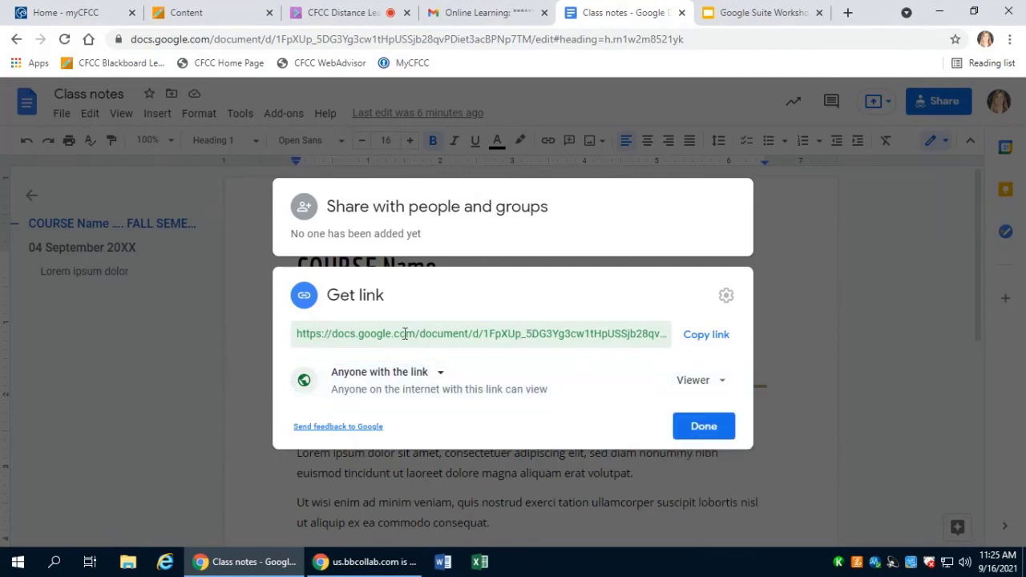
{"action": "left_click", "coordinate": [717, 337]}
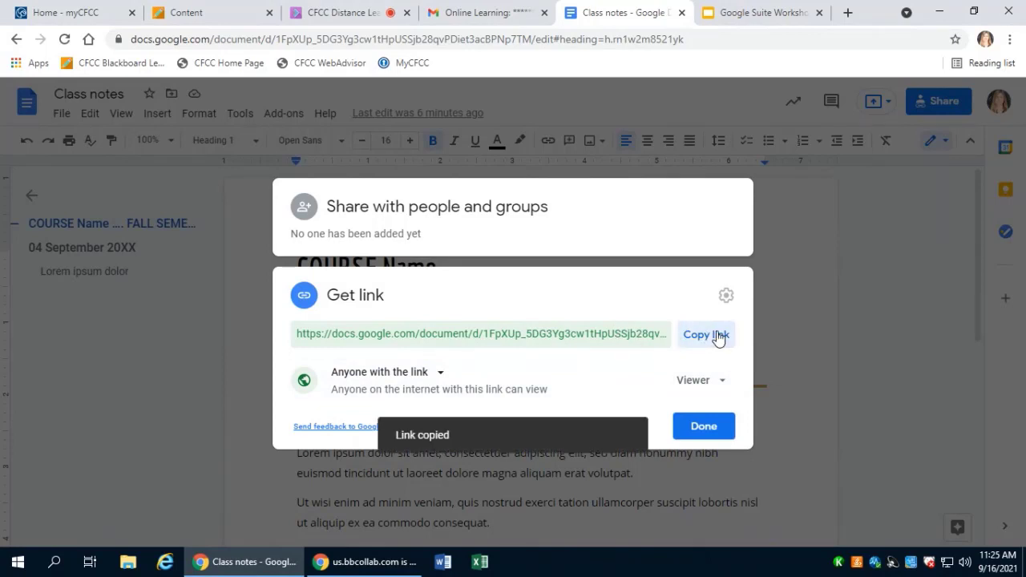
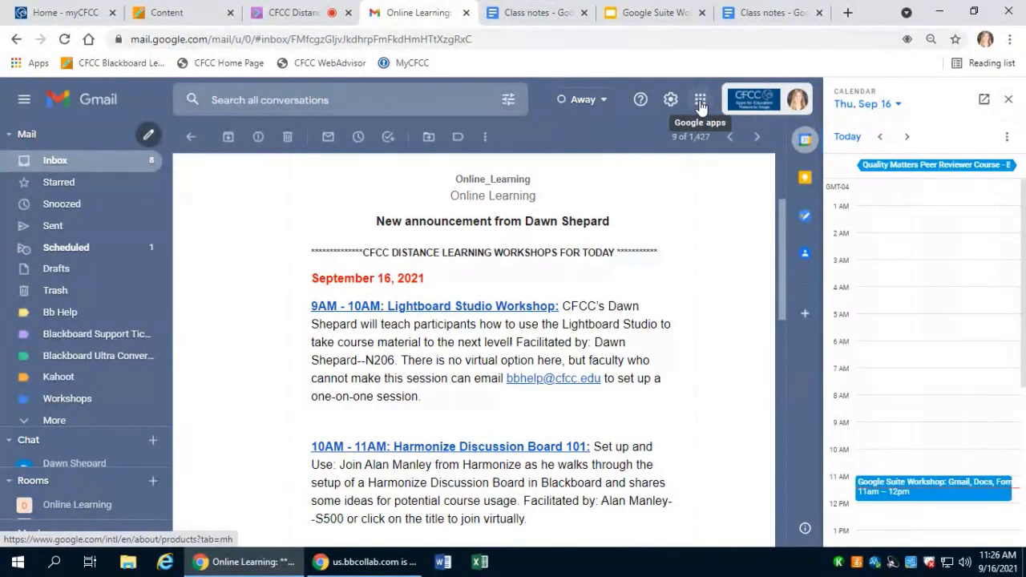
Switch from Gmail to Google Forms and look over the recent forms on its home page.
{"action": "left_click", "coordinate": [700, 104]}
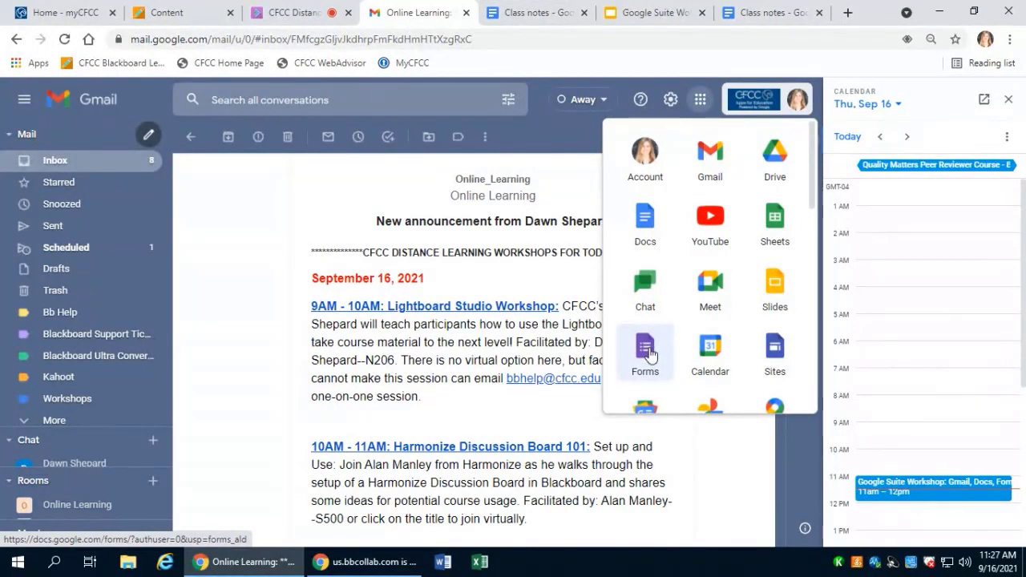
{"action": "left_click", "coordinate": [649, 355]}
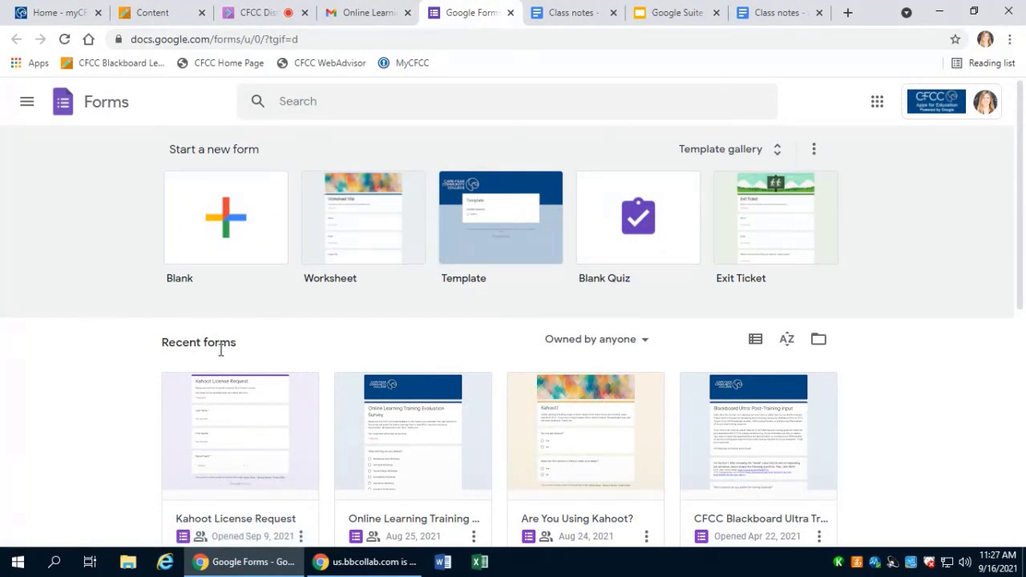
{"action": "scroll", "coordinate": [222, 350], "scroll_direction": "down", "scroll_amount": 4}
{"action": "scroll", "coordinate": [222, 357], "scroll_direction": "up", "scroll_amount": 4}
Browse the Cape Fear Community College and General form templates in the template gallery, then return to the Forms home page.
{"action": "left_click", "coordinate": [752, 155]}
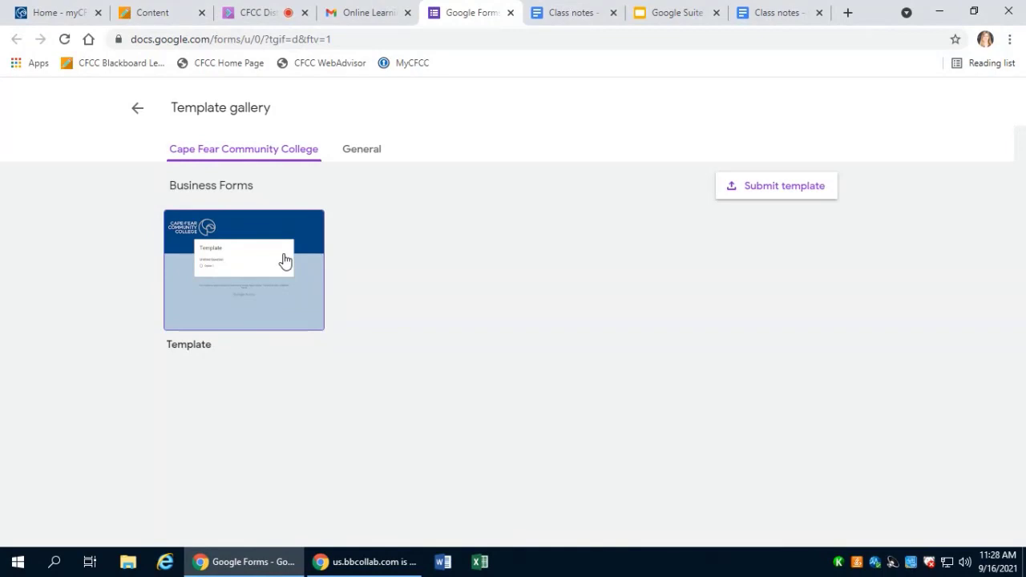
{"action": "left_click", "coordinate": [369, 153]}
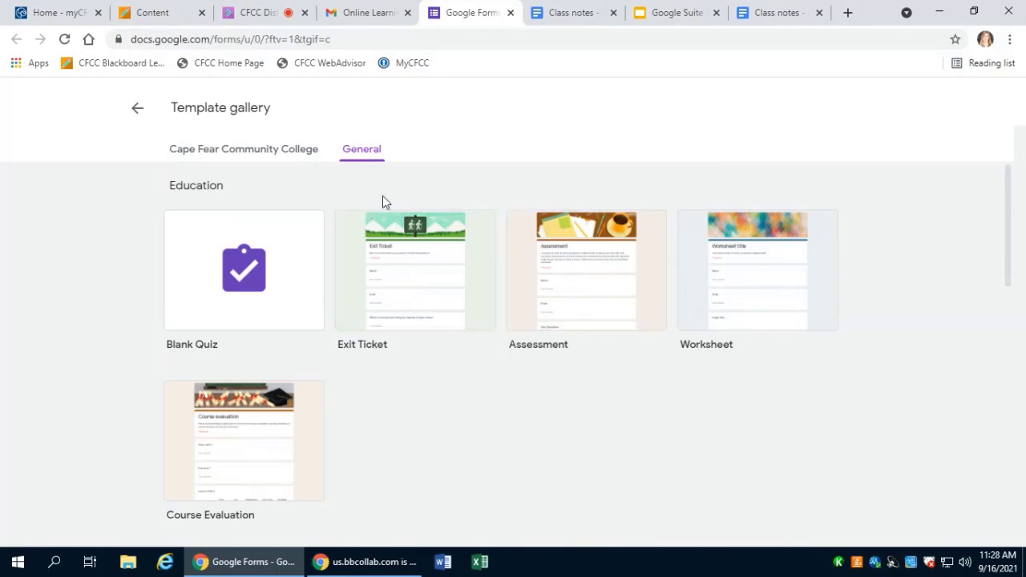
{"action": "left_click", "coordinate": [139, 111]}
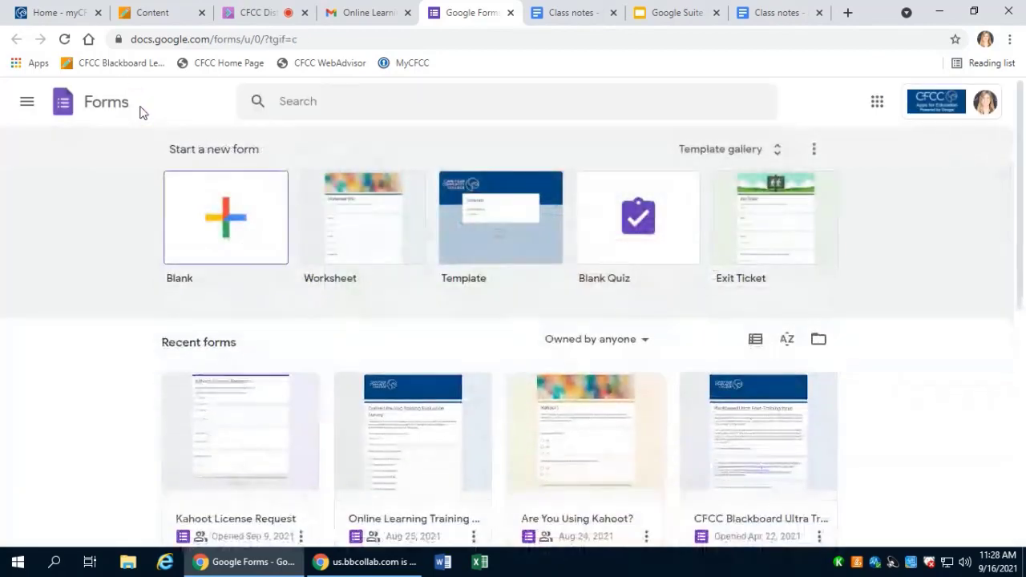
Create a blank form and name it "Class Survey".
{"action": "left_click", "coordinate": [237, 200]}
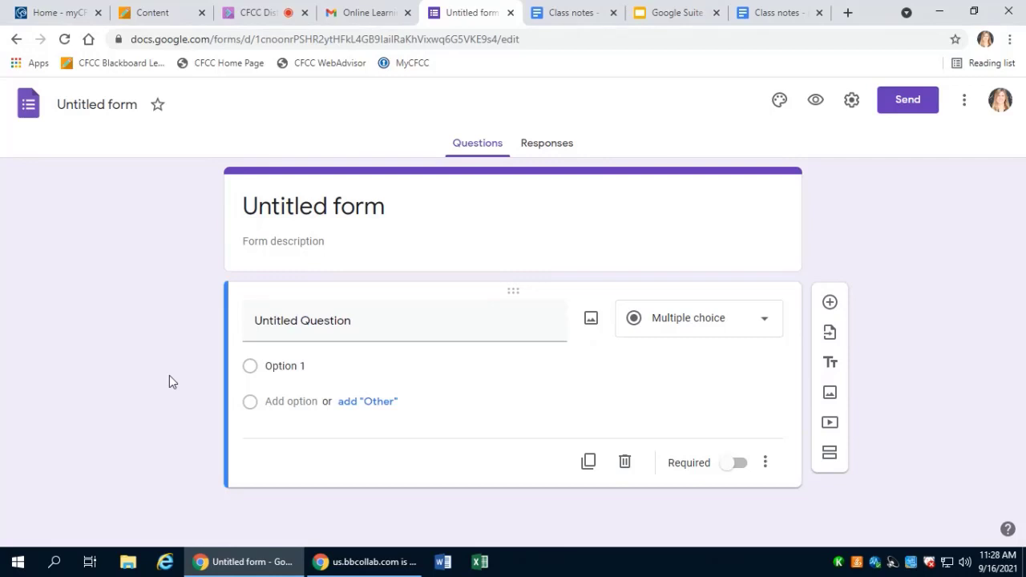
{"action": "left_click", "coordinate": [111, 104]}
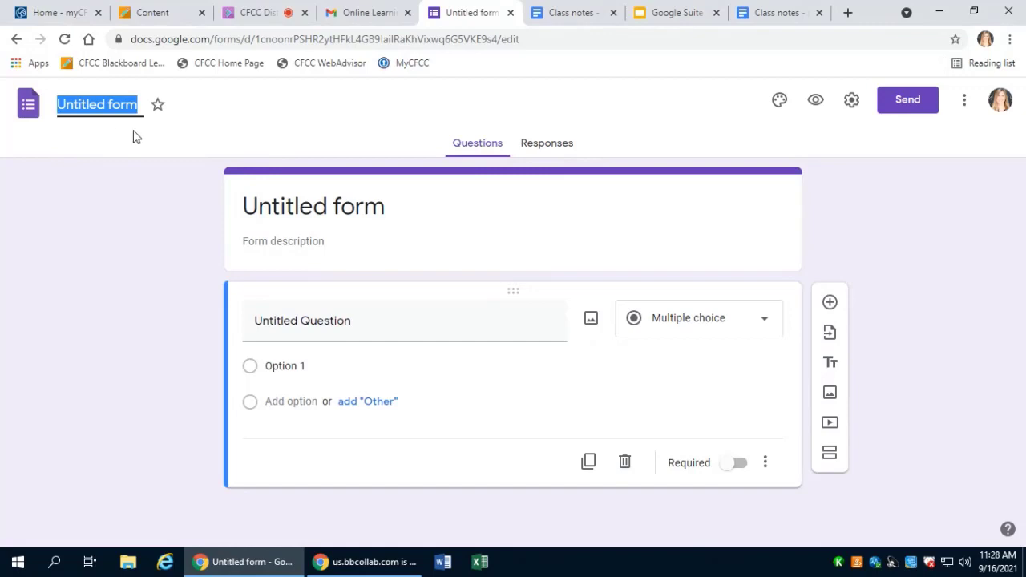
{"action": "type", "text": "Class Survey"}
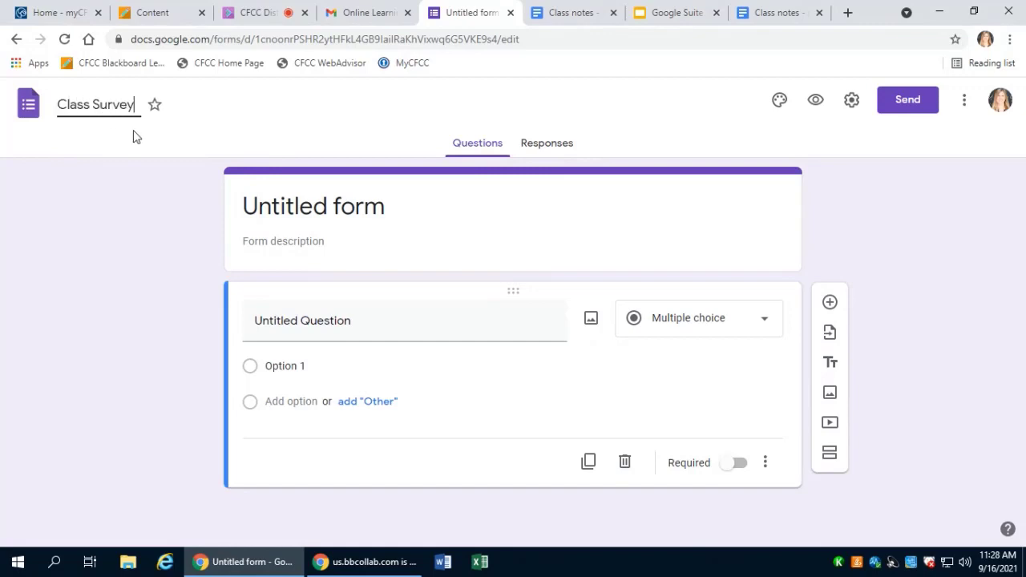
{"action": "left_click", "coordinate": [132, 227]}
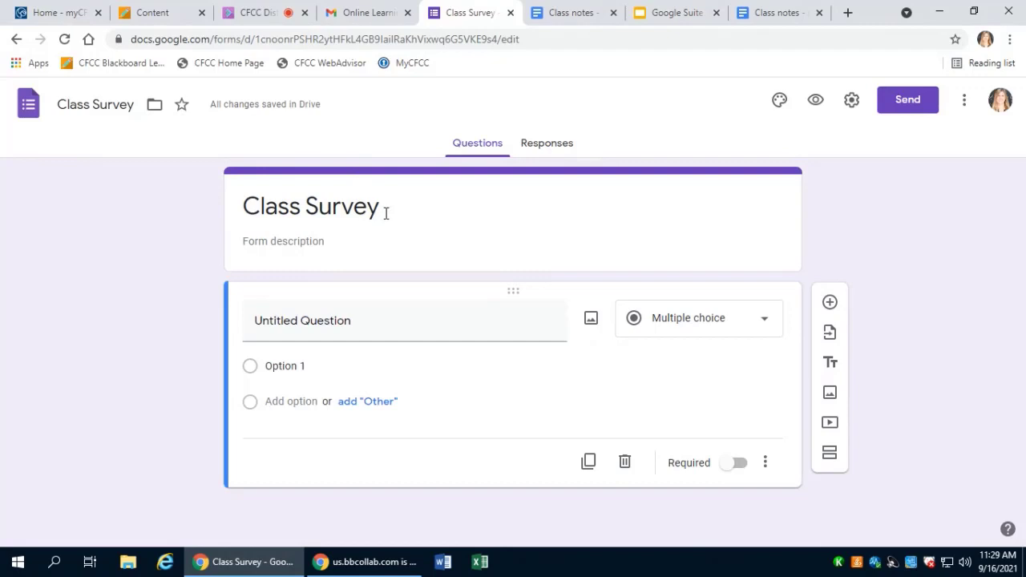
Add the form description "This survey will be used for class information..." below the Class Survey title.
{"action": "left_click", "coordinate": [287, 243]}
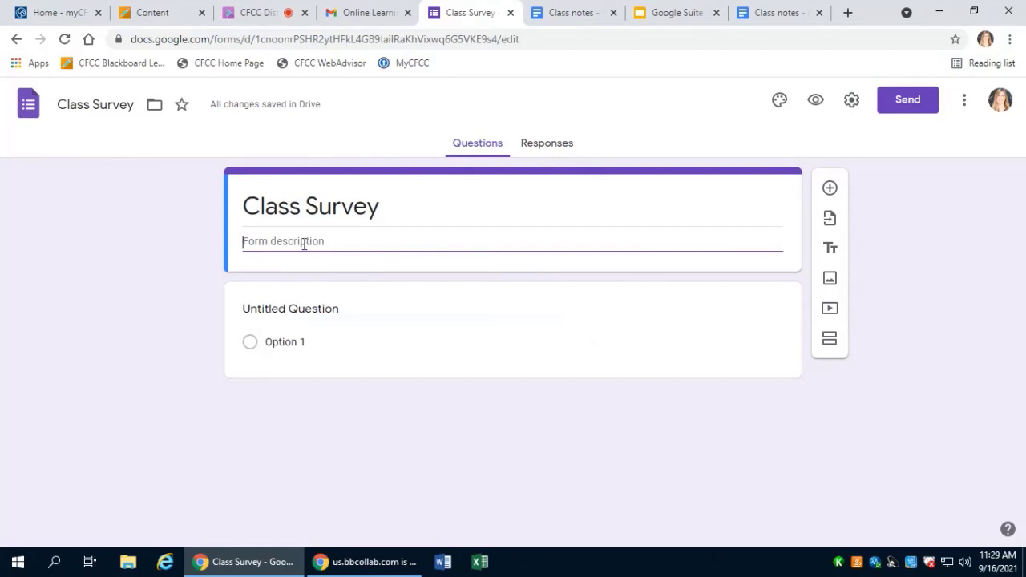
{"action": "type", "text": "This surv"}
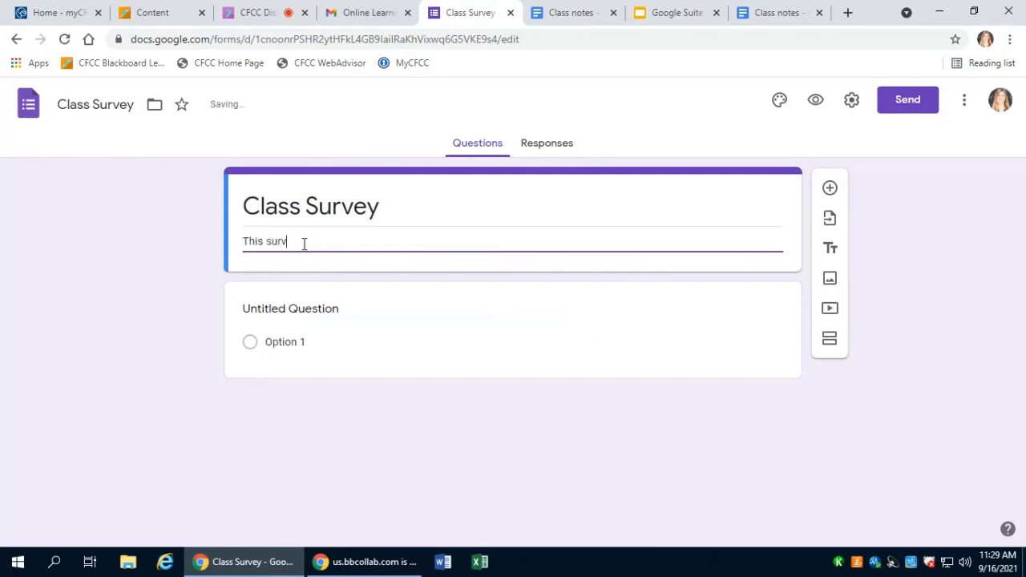
{"action": "type", "text": "ey iill be use"}
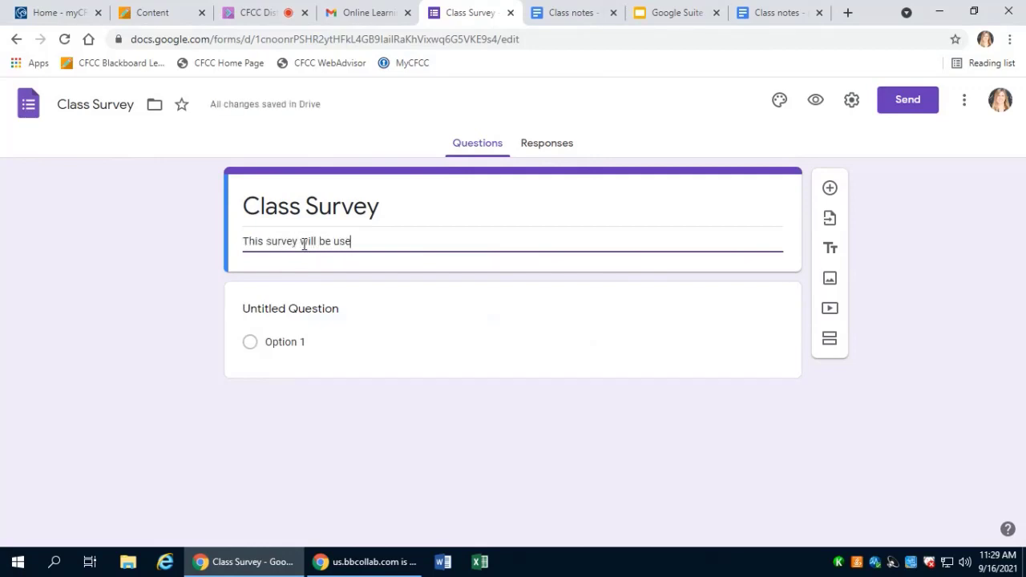
{"action": "type", "text": "d for class i"}
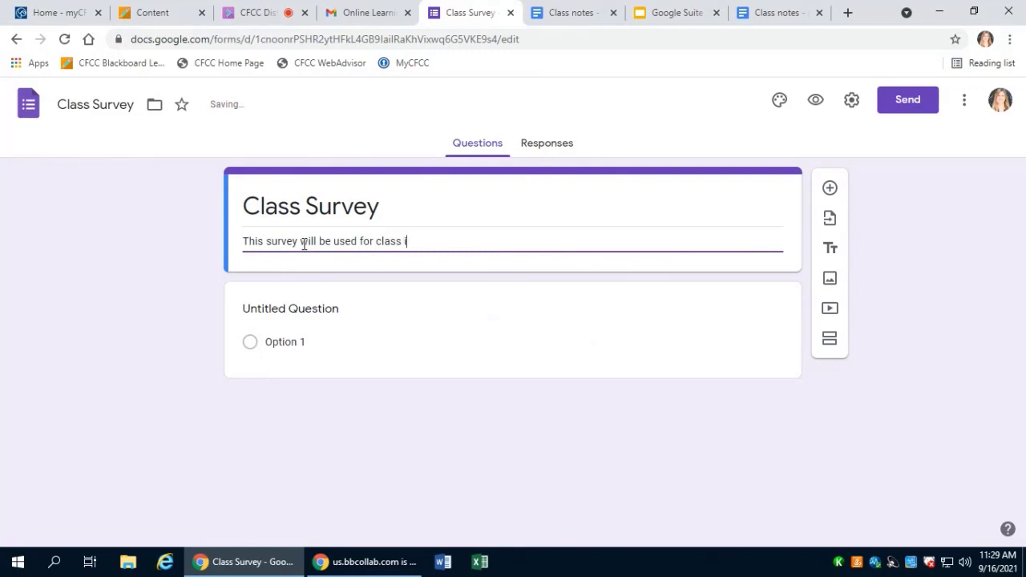
{"action": "type", "text": "nformation..."}
{"action": "left_click", "coordinate": [183, 261]}
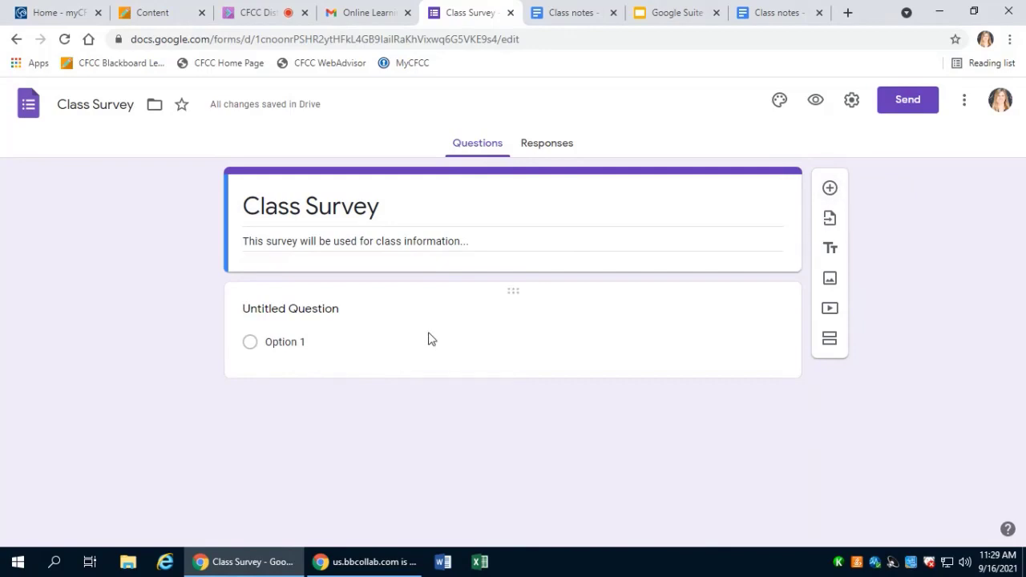
Add a new question above the untitled one with the text "Which technology do you like using the best?".
{"action": "left_click", "coordinate": [830, 190]}
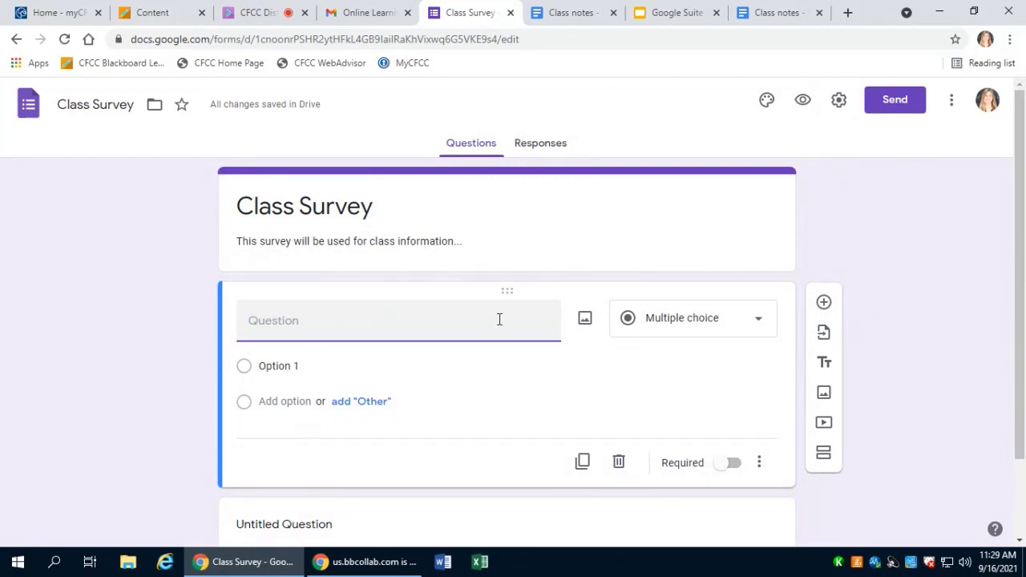
{"action": "type", "text": "Which technologyu"}
{"action": "key", "text": "BackSpace"}
{"action": "key", "text": "BackSpace"}
{"action": "type", "text": "do you"}
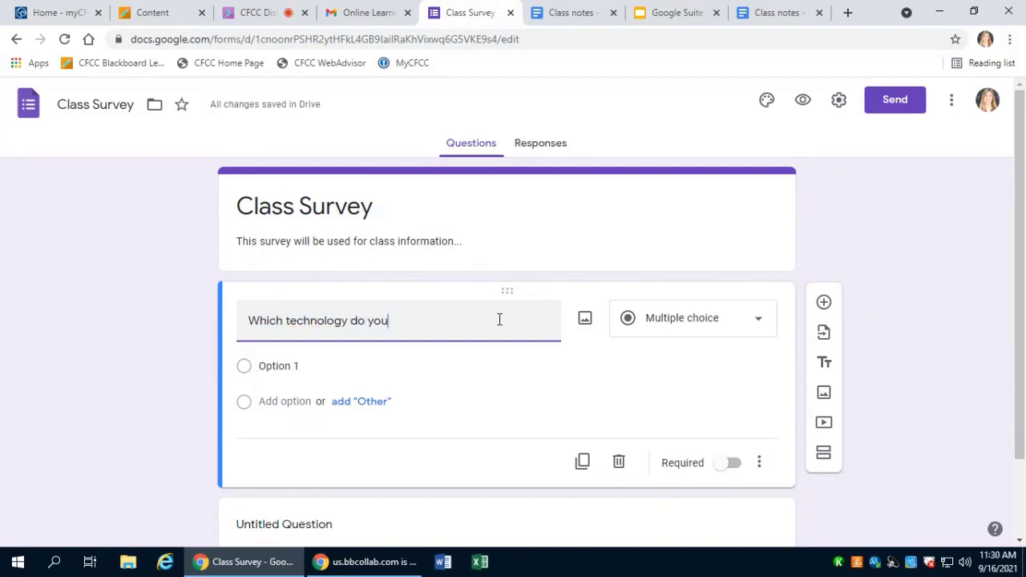
{"action": "type", "text": " like using the best?"}
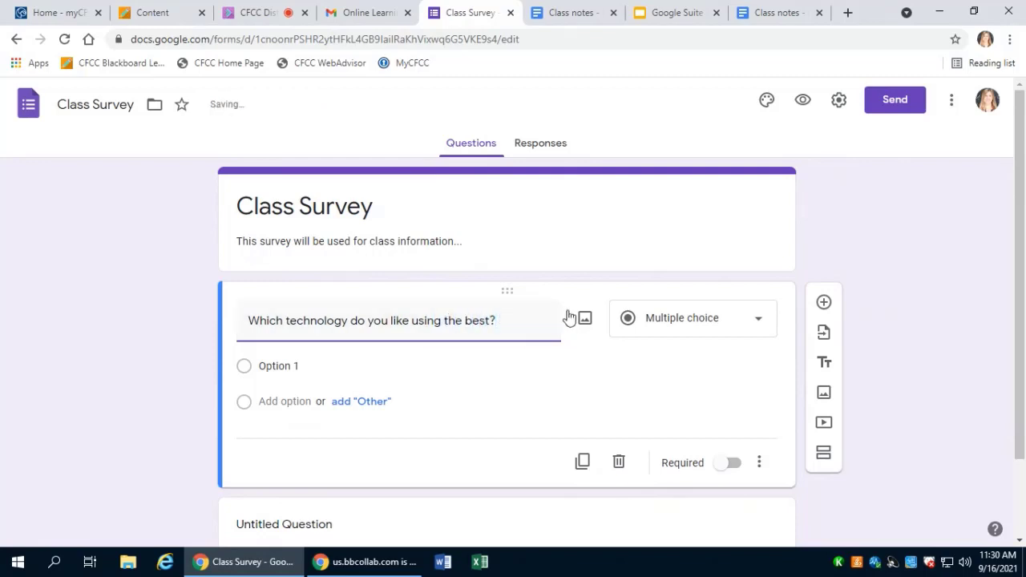
Review the question types, choose Multiple choice for the technology question, and set its first answer option to "Laptop".
{"action": "left_click", "coordinate": [730, 321]}
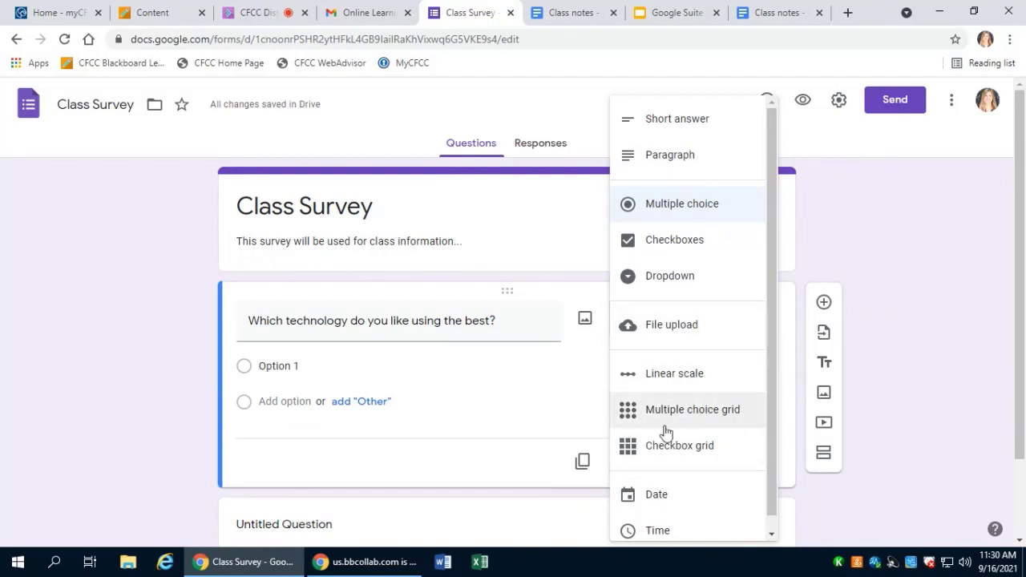
{"action": "scroll", "coordinate": [709, 457], "scroll_direction": "down", "scroll_amount": 1}
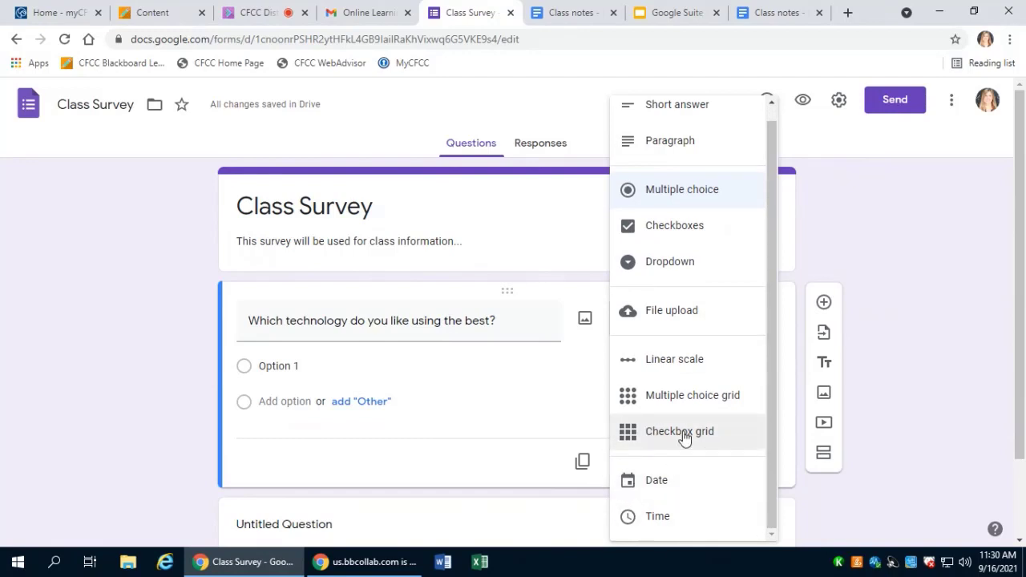
{"action": "left_click", "coordinate": [683, 197]}
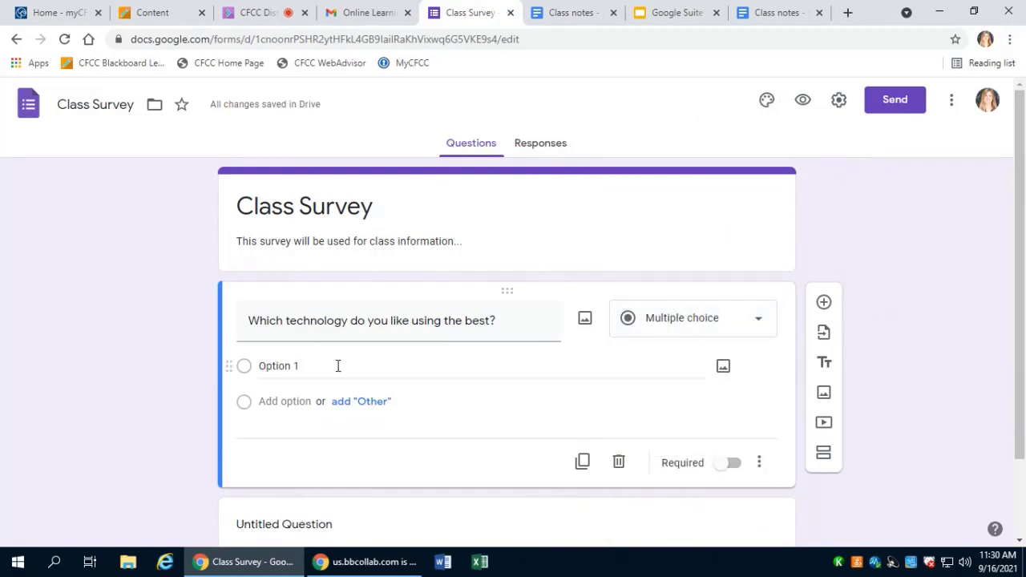
{"action": "left_click", "coordinate": [318, 365]}
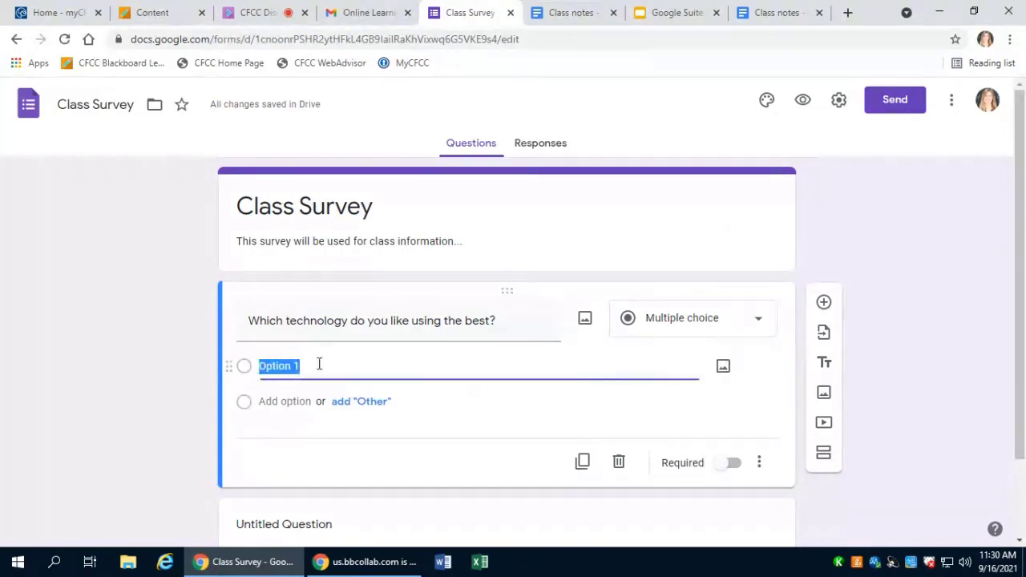
{"action": "type", "text": "Laptop"}
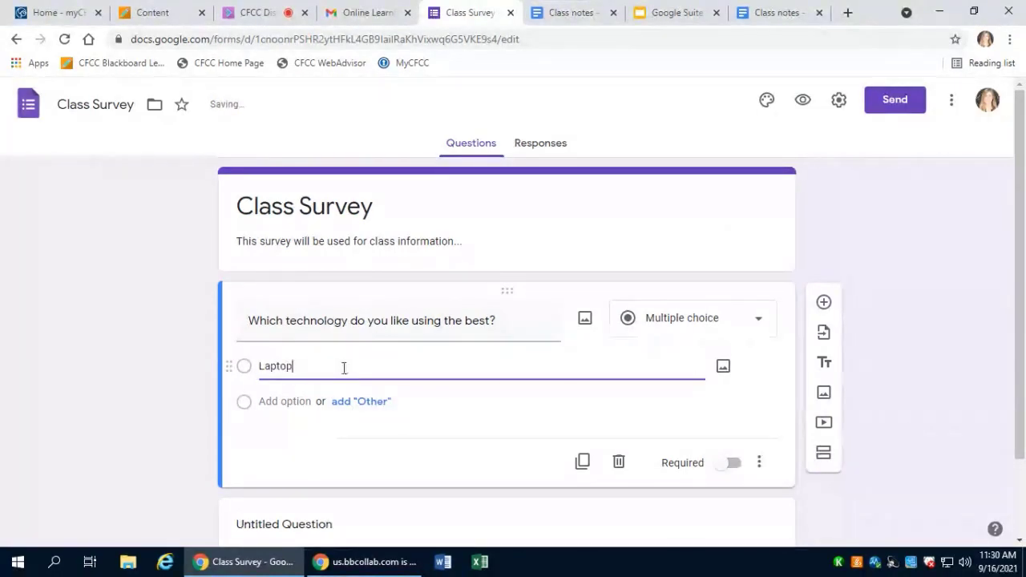
Add "Desktop Computer" and an "Other" choice as answer options below Laptop in the technology question.
{"action": "left_click", "coordinate": [280, 401]}
{"action": "type", "text": "C"}
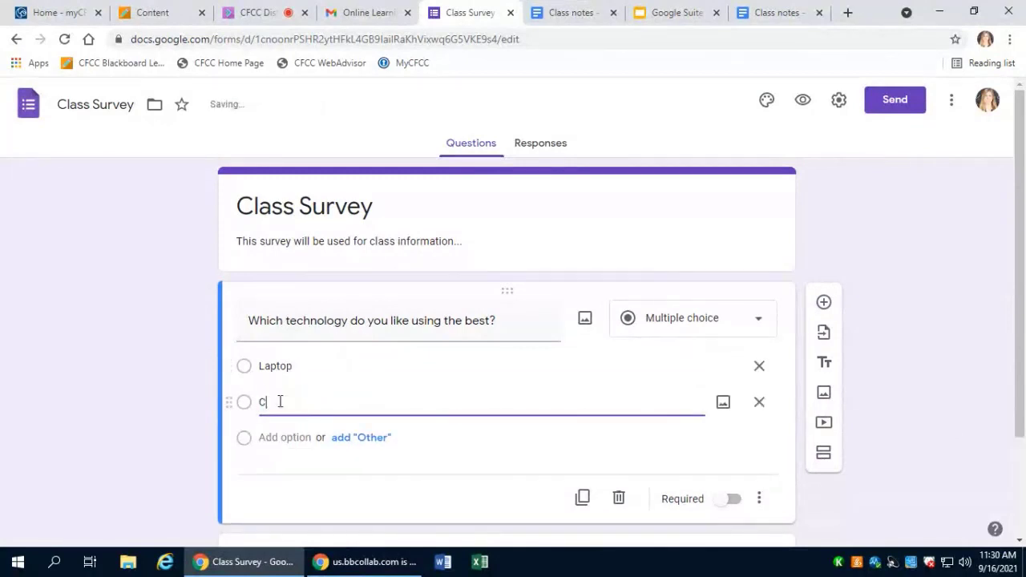
{"action": "type", "text": "esktop Computer"}
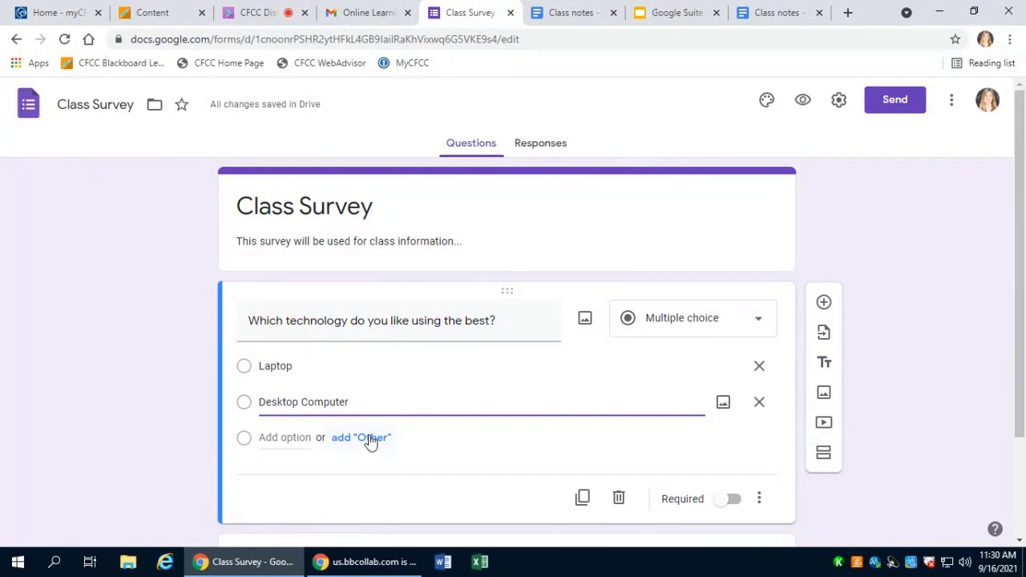
{"action": "left_click", "coordinate": [369, 438]}
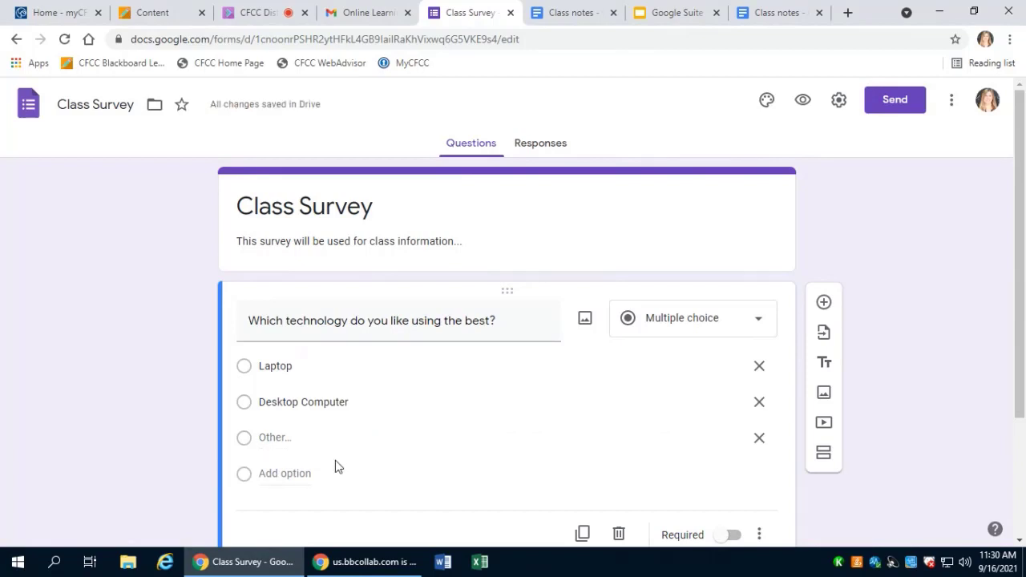
Replace the untitled question's text with "Question..." and set its answer type to Paragraph.
{"action": "scroll", "coordinate": [601, 397], "scroll_direction": "down", "scroll_amount": 2}
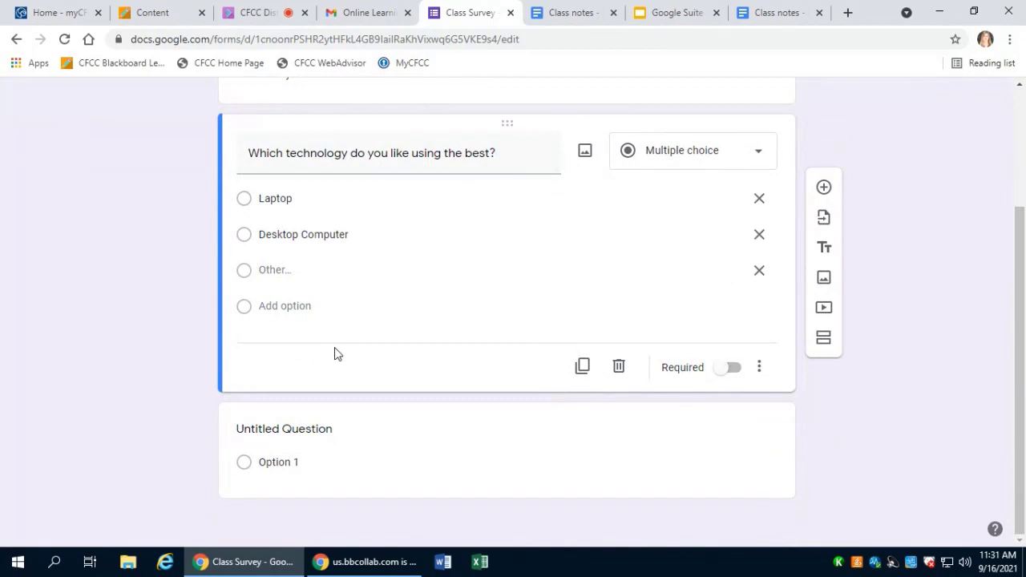
{"action": "left_click", "coordinate": [290, 429]}
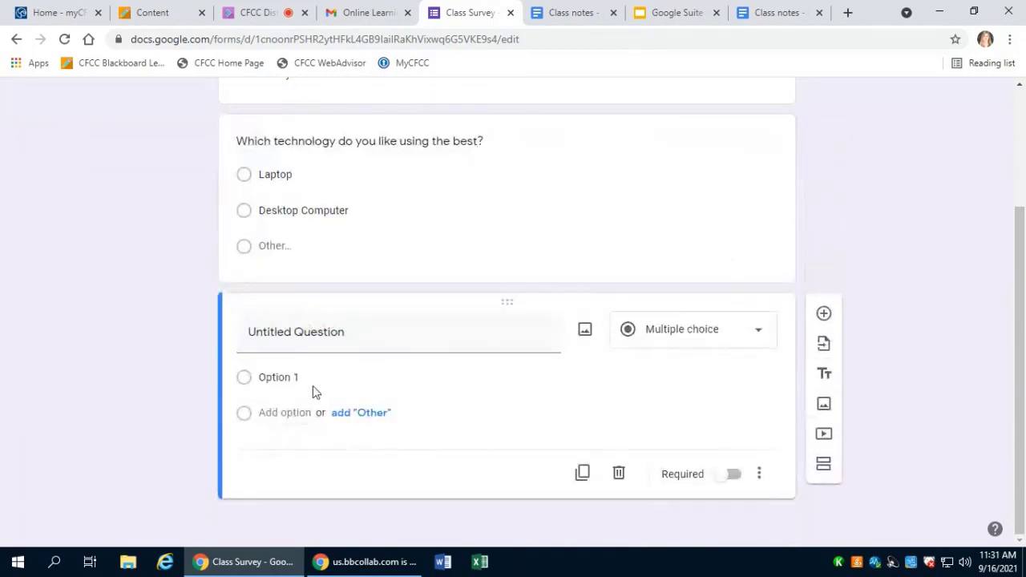
{"action": "mouse_move", "coordinate": [248, 331]}
{"action": "left_mouse_down"}
{"action": "mouse_move", "coordinate": [348, 328]}
{"action": "mouse_move", "coordinate": [245, 342]}
{"action": "left_mouse_up"}
{"action": "left_click", "coordinate": [348, 326]}
{"action": "type", "text": "Question..."}
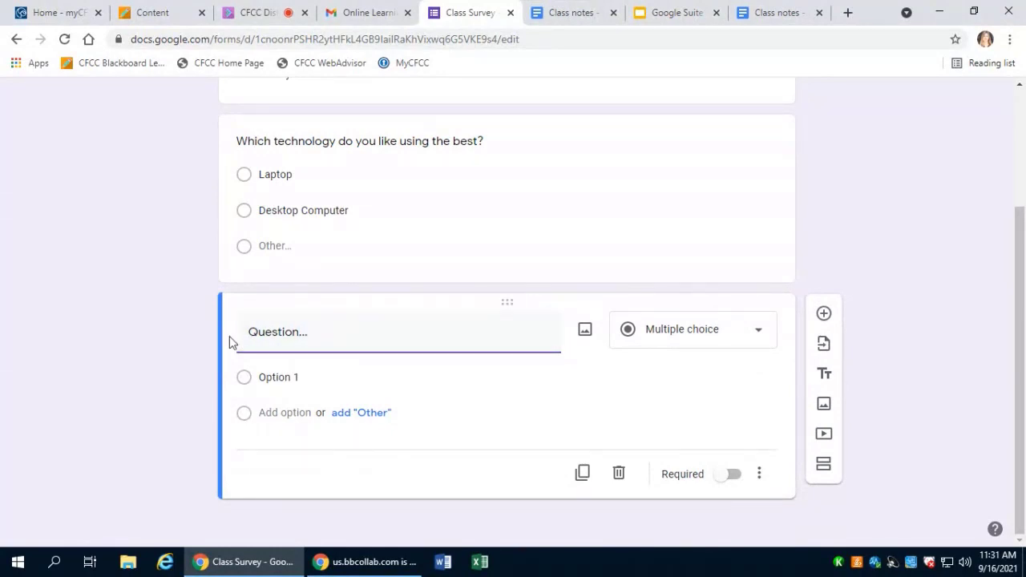
{"action": "left_click", "coordinate": [741, 337]}
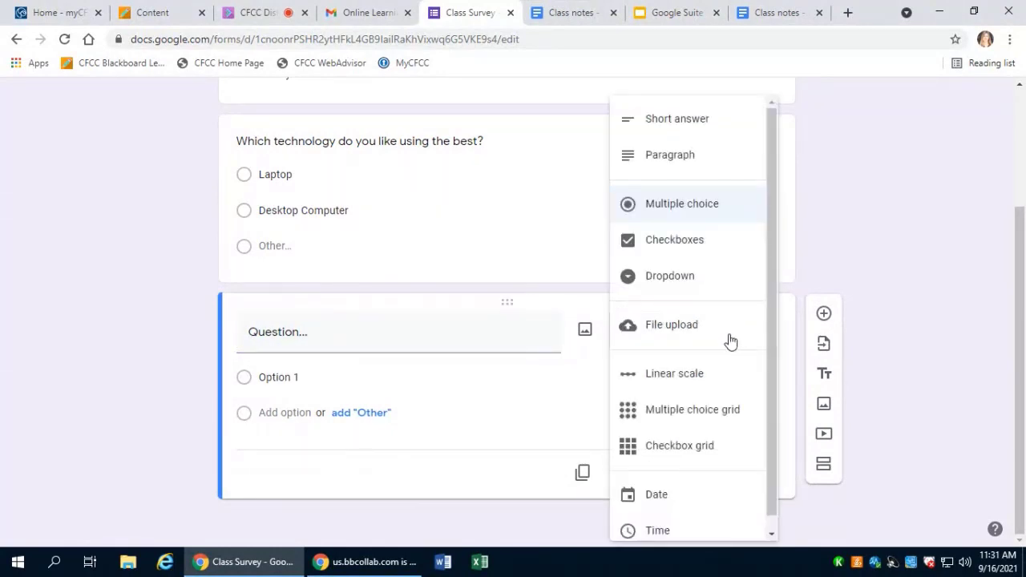
{"action": "left_click", "coordinate": [680, 154]}
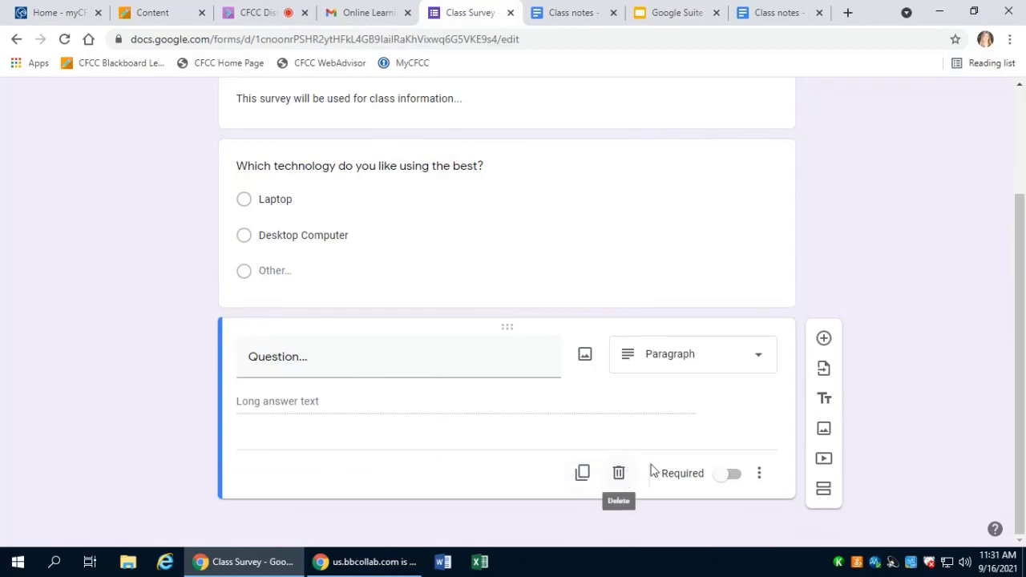
Make the "Question..." paragraph question required.
{"action": "left_click", "coordinate": [726, 476]}
{"action": "scroll", "coordinate": [744, 449], "scroll_direction": "up", "scroll_amount": 1}
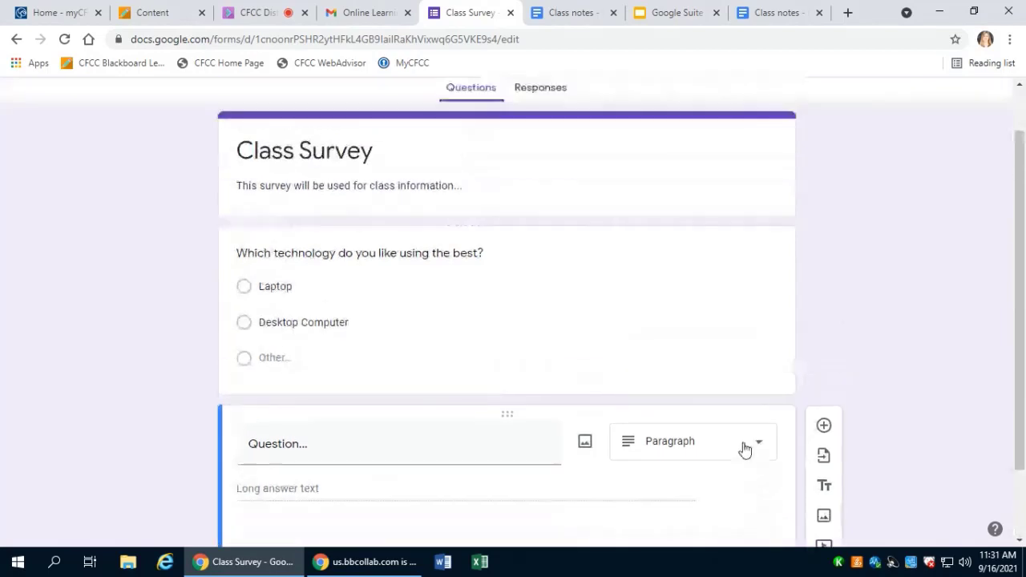
{"action": "scroll", "coordinate": [745, 448], "scroll_direction": "up", "scroll_amount": 1}
{"action": "scroll", "coordinate": [742, 447], "scroll_direction": "down", "scroll_amount": 2}
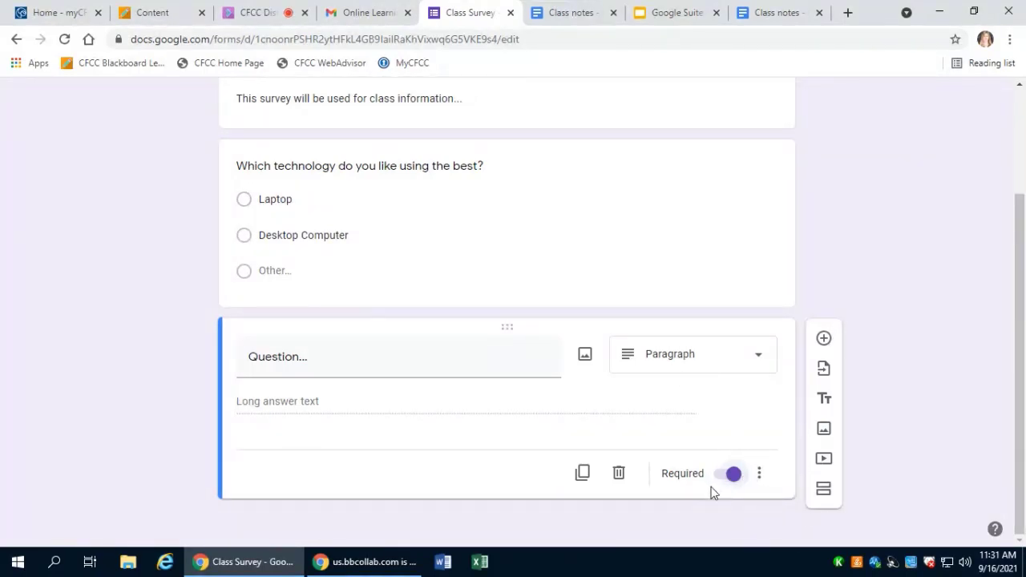
Add a title and description block below the paragraph question, and check the image insertion options without inserting one.
{"action": "left_click", "coordinate": [824, 400]}
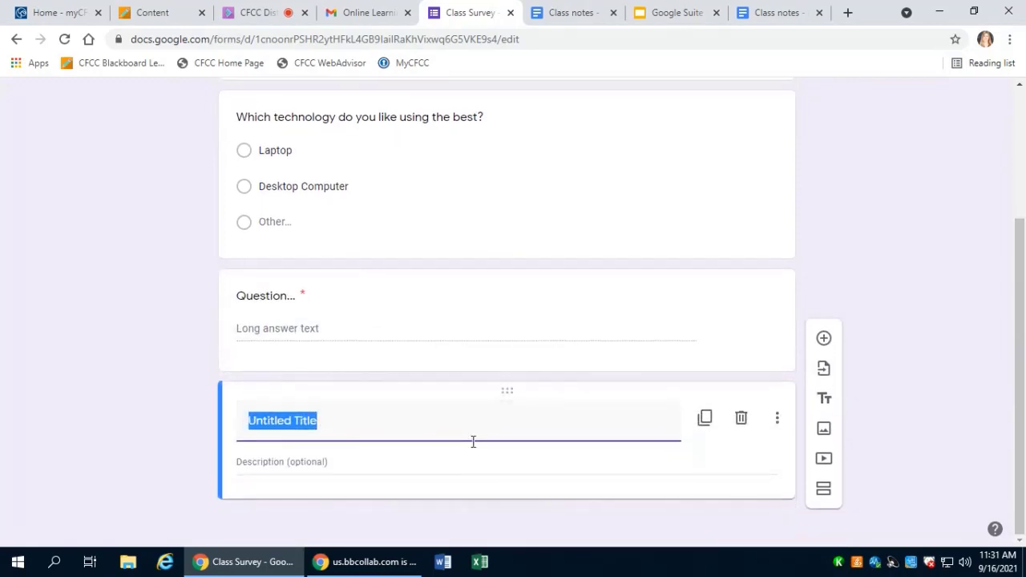
{"action": "scroll", "coordinate": [703, 342], "scroll_direction": "up", "scroll_amount": 3}
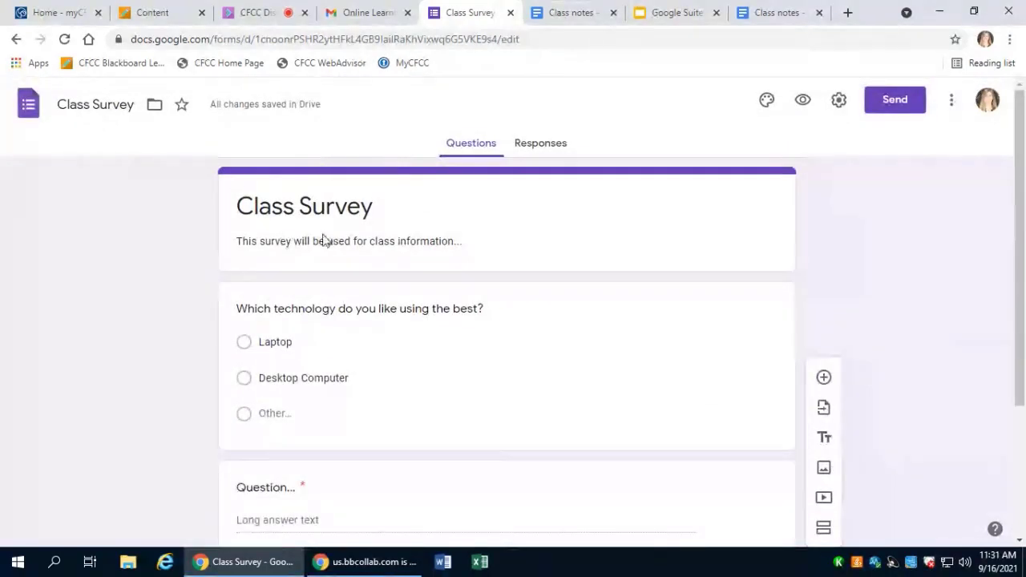
{"action": "scroll", "coordinate": [322, 239], "scroll_direction": "down", "scroll_amount": 3}
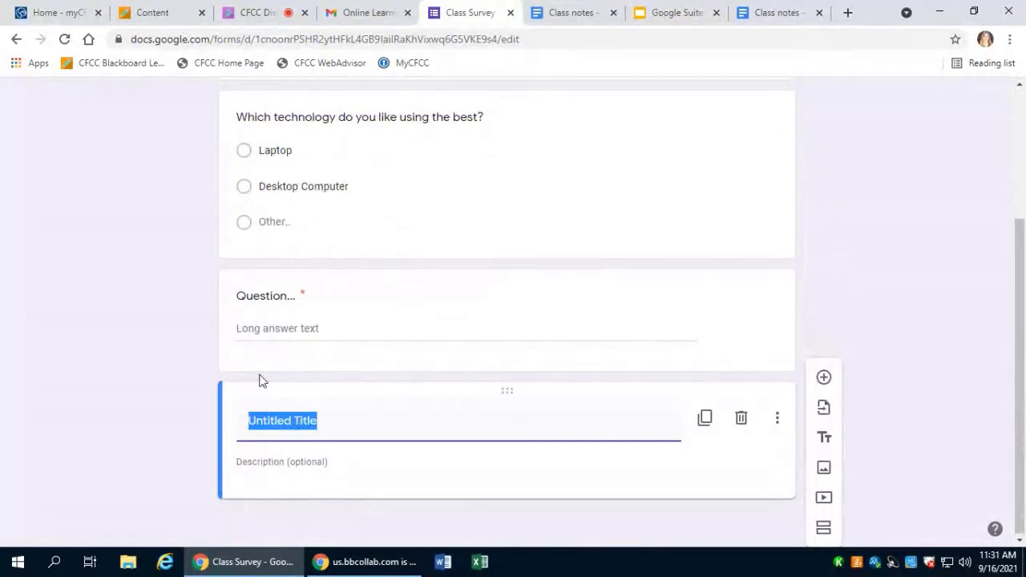
{"action": "left_click", "coordinate": [825, 468]}
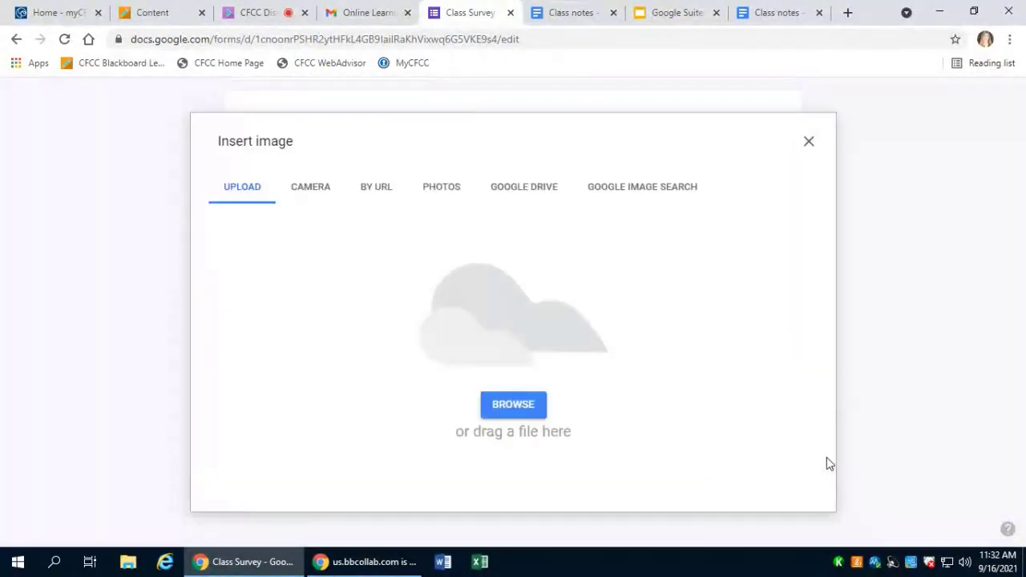
{"action": "left_click", "coordinate": [807, 142]}
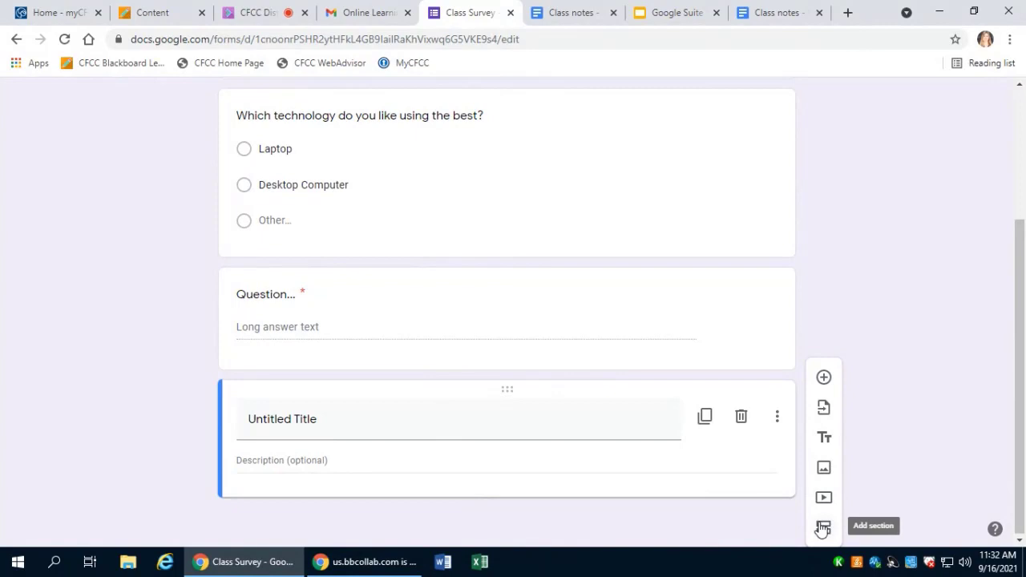
Try a dark blue theme color and a different background shade, and switch the form's theme color to lighter blue.
{"action": "scroll", "coordinate": [893, 489], "scroll_direction": "up", "scroll_amount": 3}
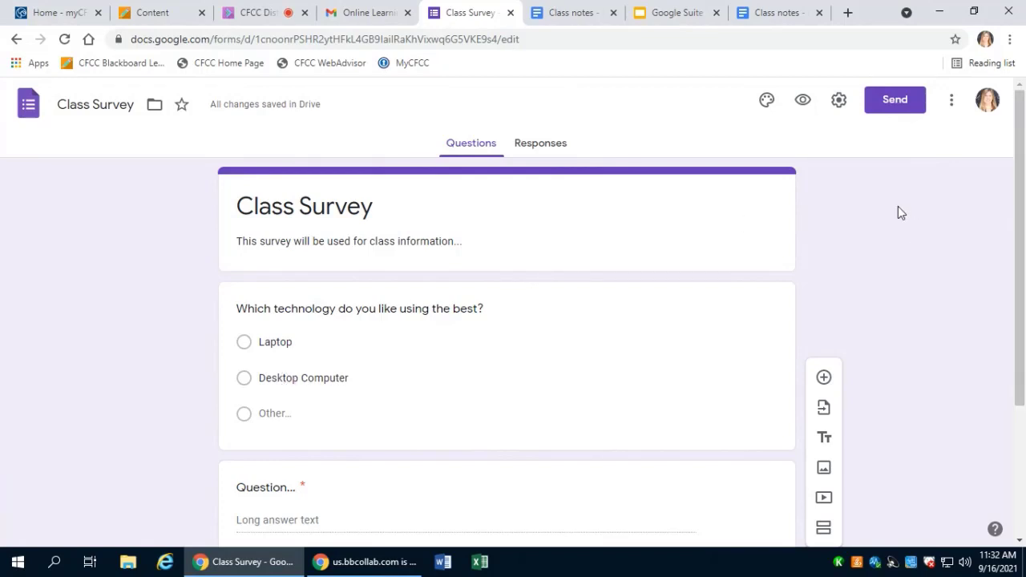
{"action": "left_click", "coordinate": [767, 101]}
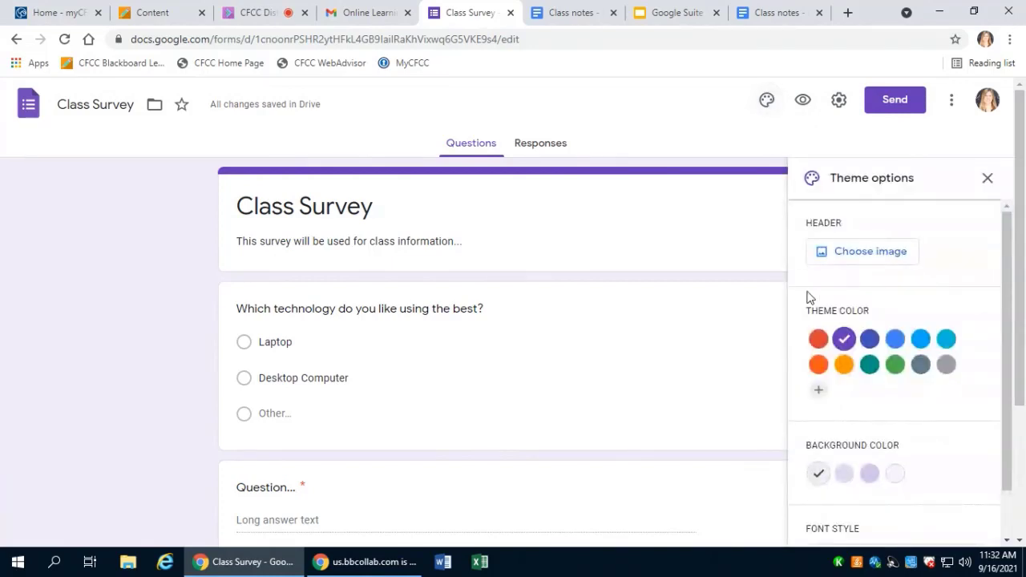
{"action": "left_click", "coordinate": [874, 339]}
{"action": "scroll", "coordinate": [882, 338], "scroll_direction": "down", "scroll_amount": 1}
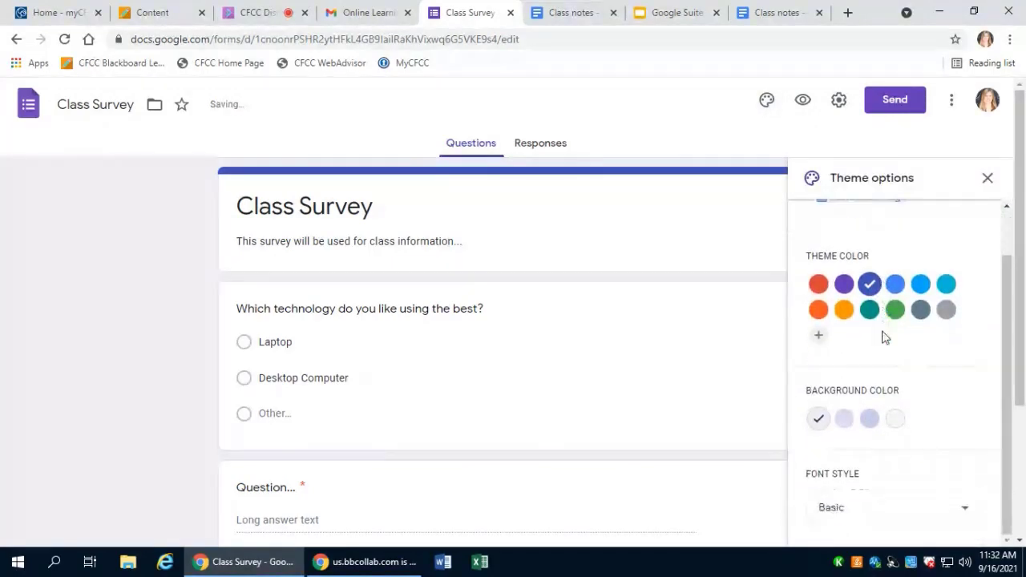
{"action": "left_click", "coordinate": [851, 417]}
{"action": "left_click", "coordinate": [895, 284]}
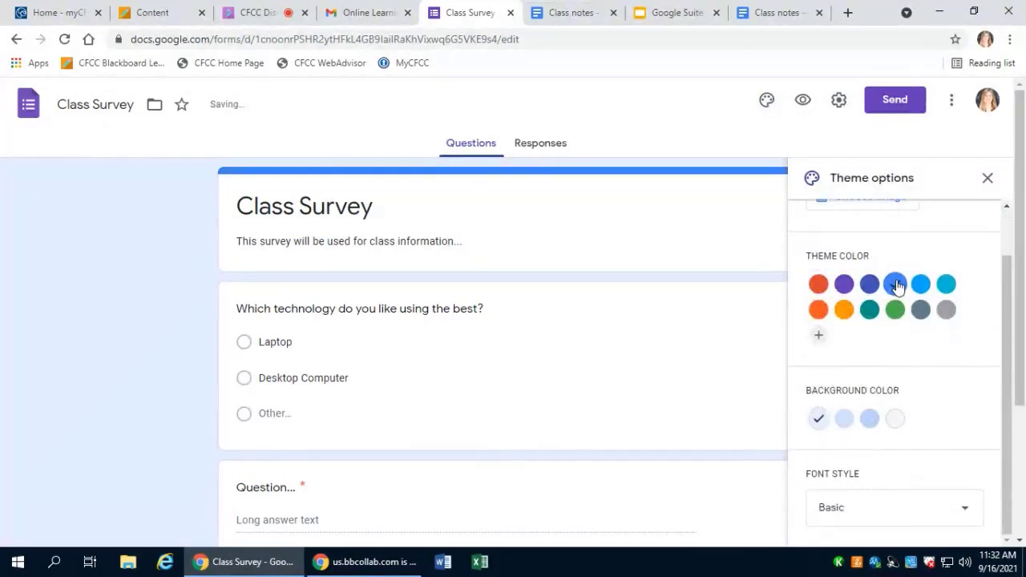
Insert the colored pencils picture from the Work and School themes as the form's header image and close the theme options.
{"action": "scroll", "coordinate": [912, 279], "scroll_direction": "up", "scroll_amount": 1}
{"action": "left_click", "coordinate": [886, 258]}
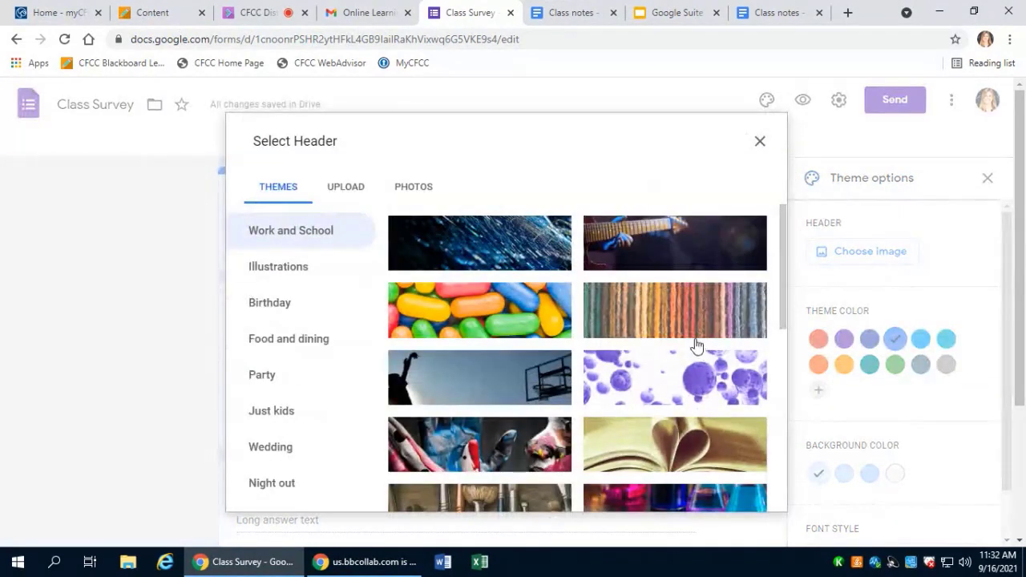
{"action": "scroll", "coordinate": [508, 373], "scroll_direction": "down", "scroll_amount": 4}
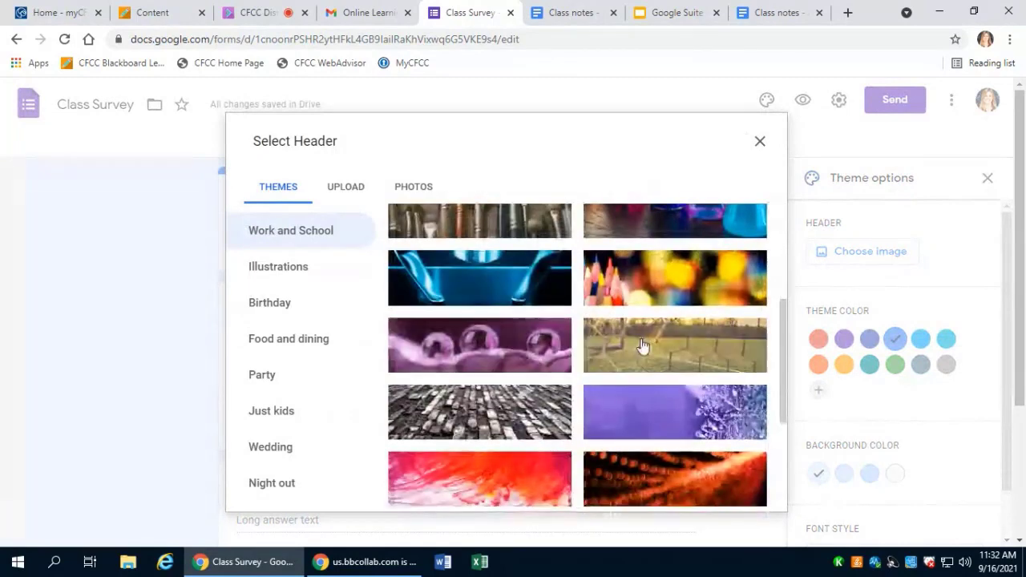
{"action": "left_click", "coordinate": [727, 286]}
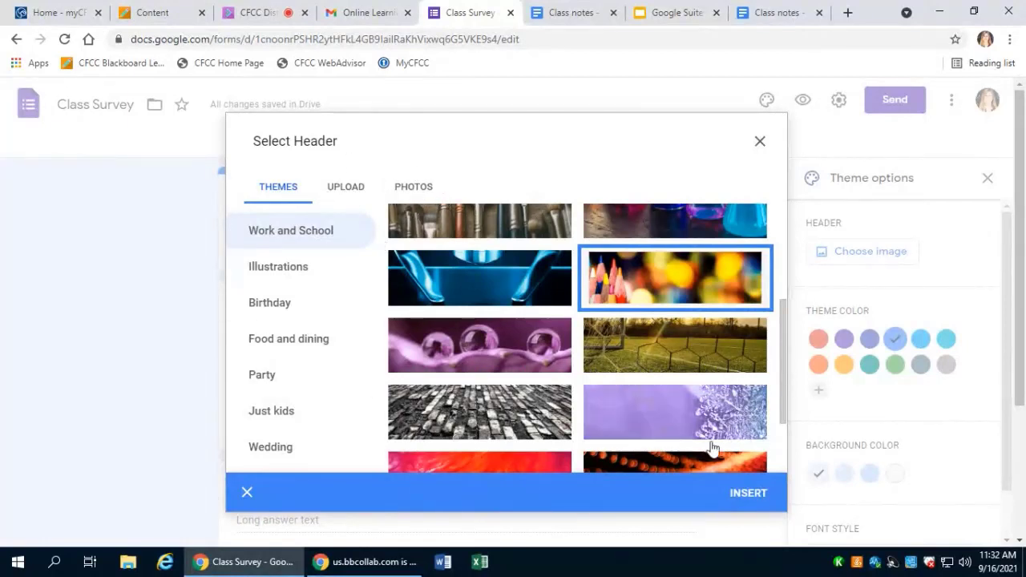
{"action": "left_click", "coordinate": [744, 492]}
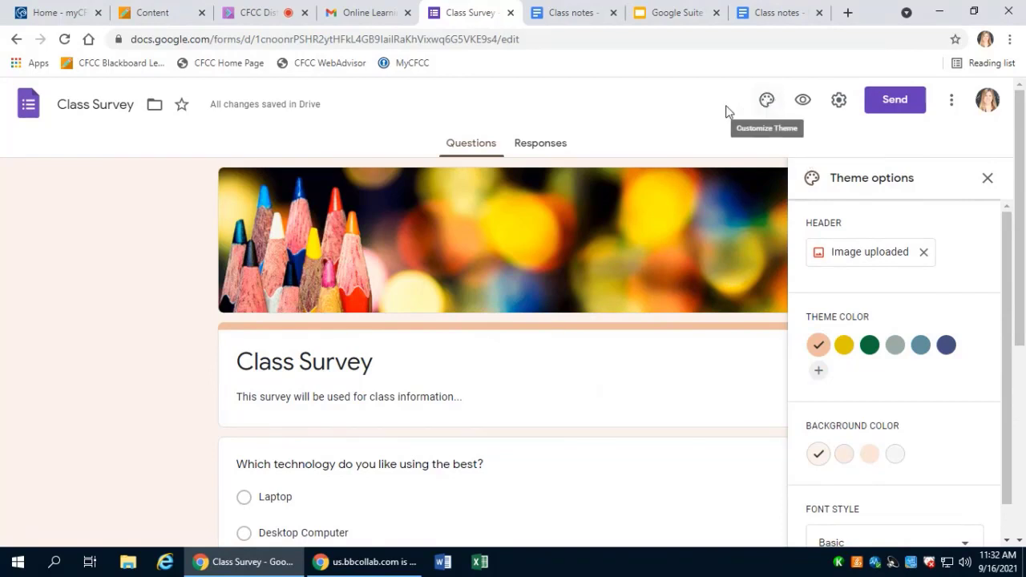
{"action": "left_click", "coordinate": [988, 178]}
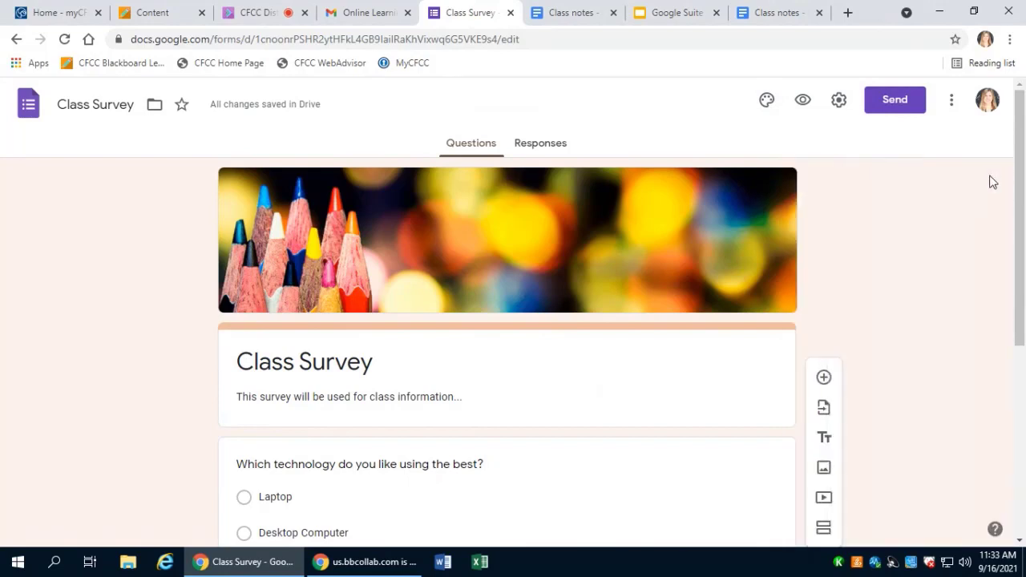
Preview the form as a respondent, examine the required marker and all questions, and return to the form editor.
{"action": "left_click", "coordinate": [803, 101]}
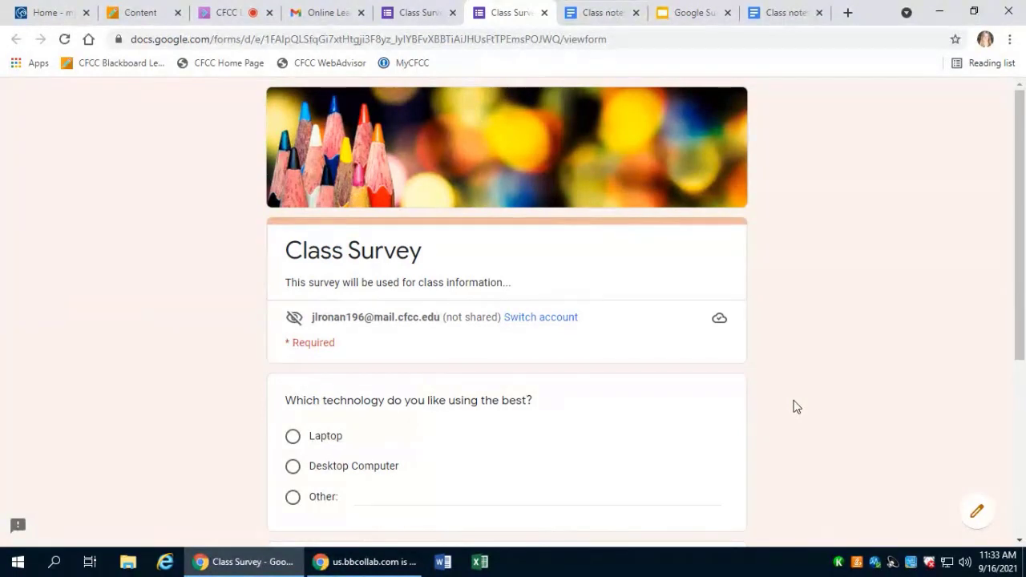
{"action": "double_click", "coordinate": [315, 342]}
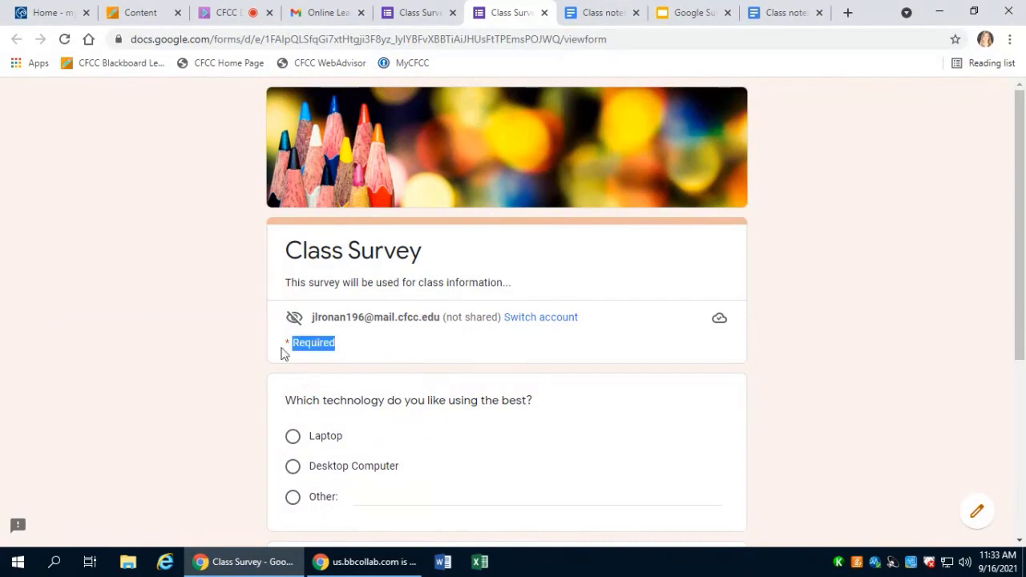
{"action": "scroll", "coordinate": [366, 355], "scroll_direction": "down", "scroll_amount": 3}
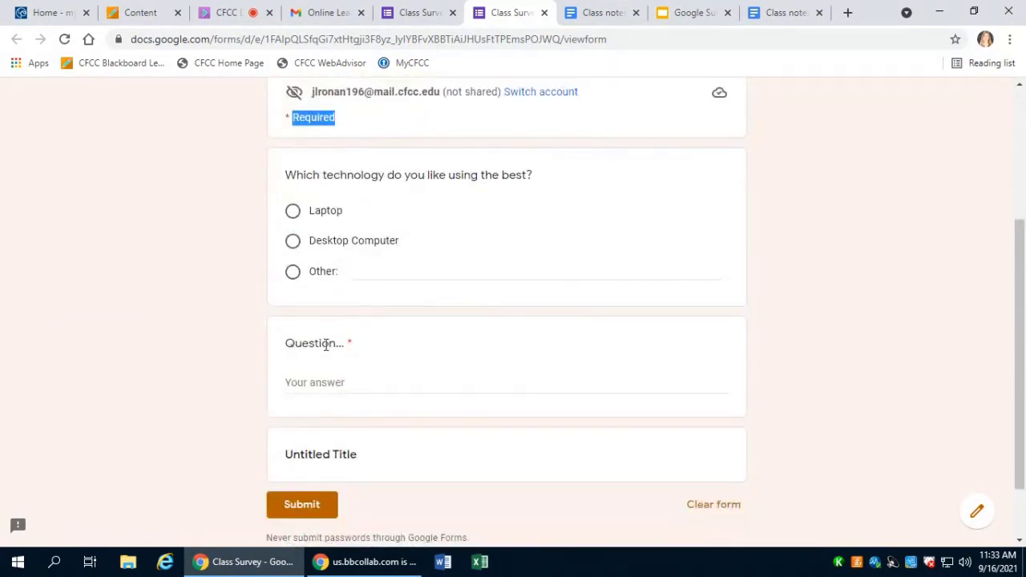
{"action": "left_click", "coordinate": [911, 315]}
{"action": "scroll", "coordinate": [911, 321], "scroll_direction": "up", "scroll_amount": 3}
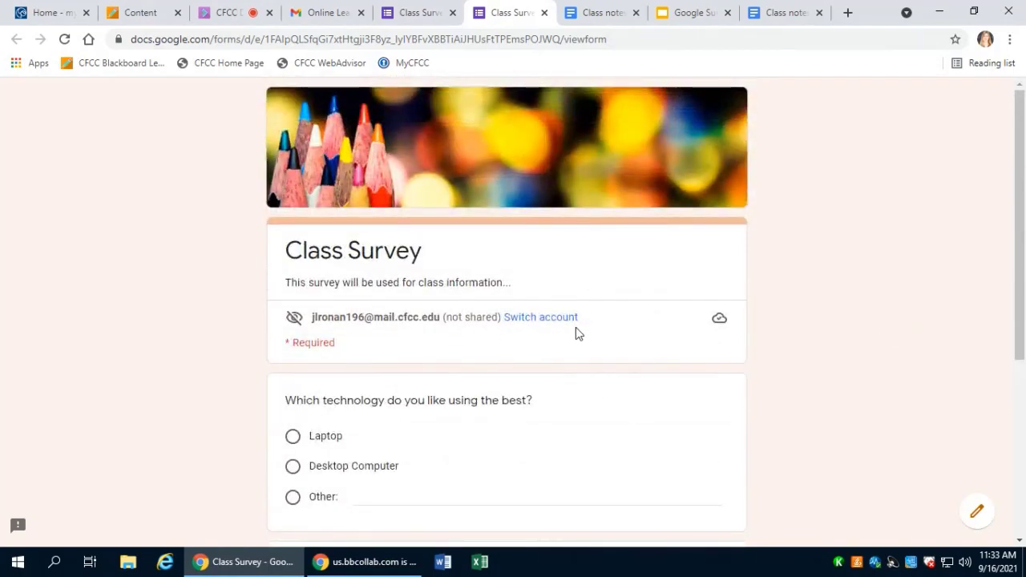
{"action": "scroll", "coordinate": [329, 343], "scroll_direction": "down", "scroll_amount": 2}
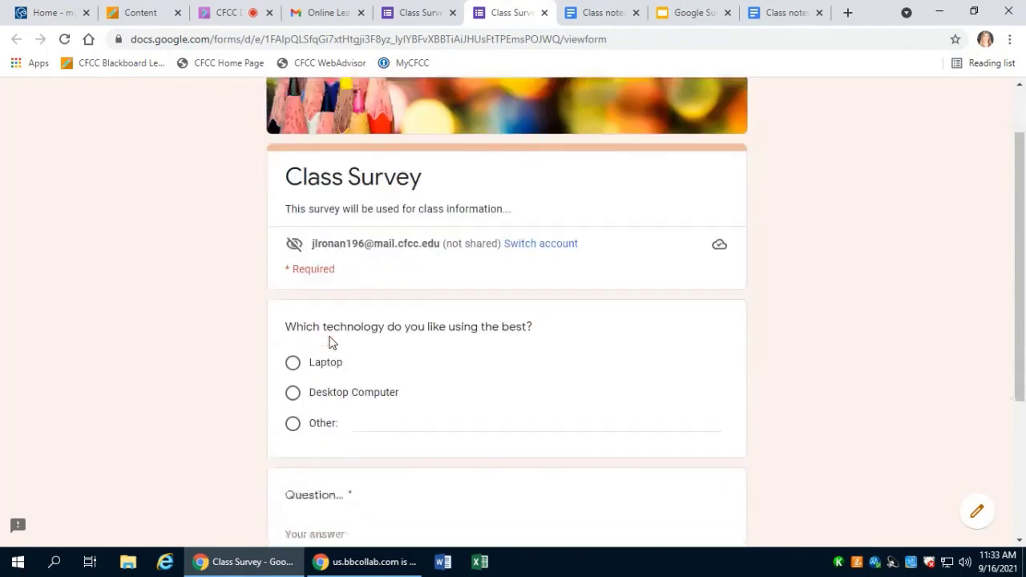
{"action": "left_click", "coordinate": [419, 10]}
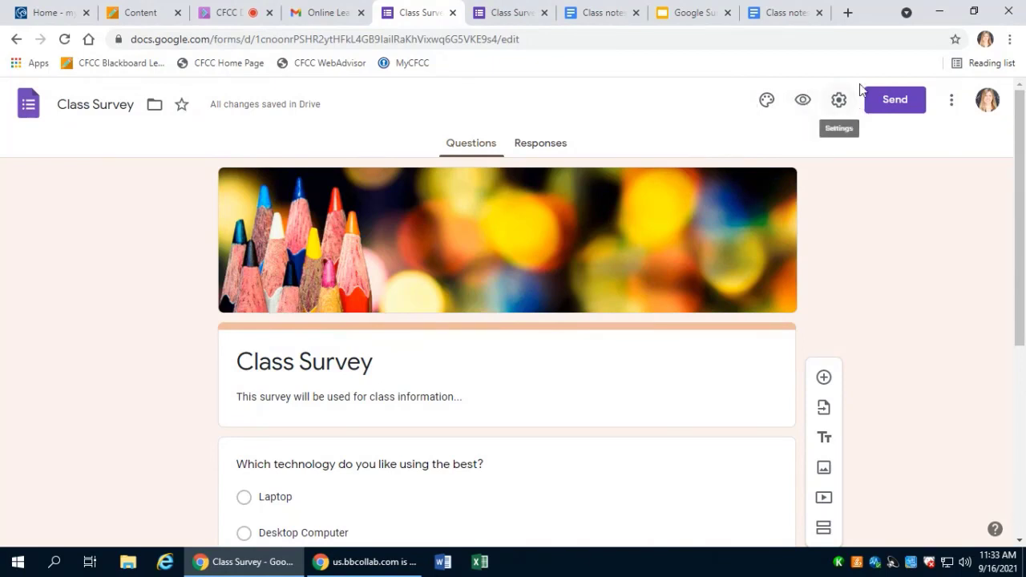
Review the form's general settings for email collection, sign-in restrictions and respondent permissions, and save them as they are.
{"action": "left_click", "coordinate": [847, 105]}
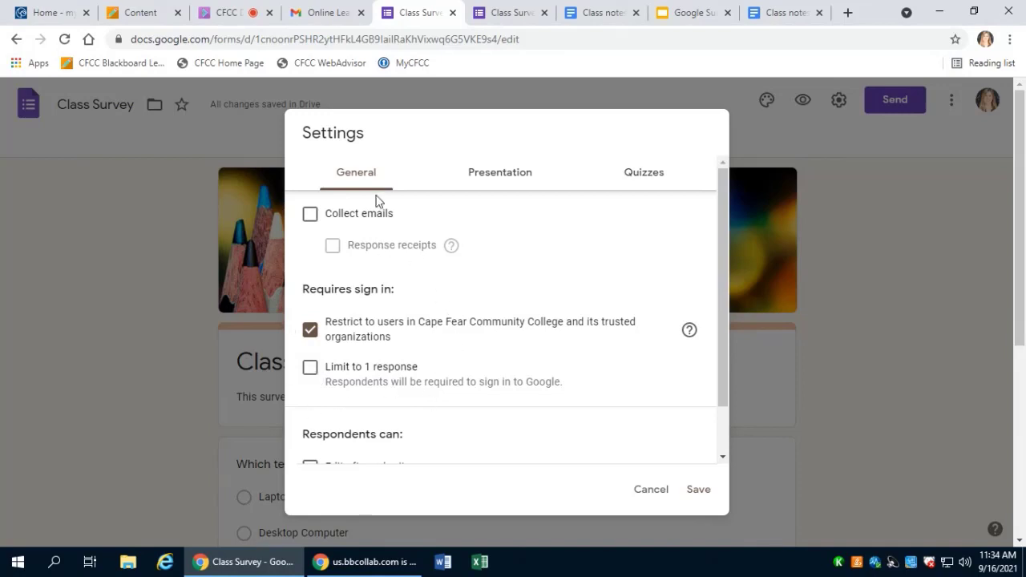
{"action": "scroll", "coordinate": [343, 423], "scroll_direction": "down", "scroll_amount": 1}
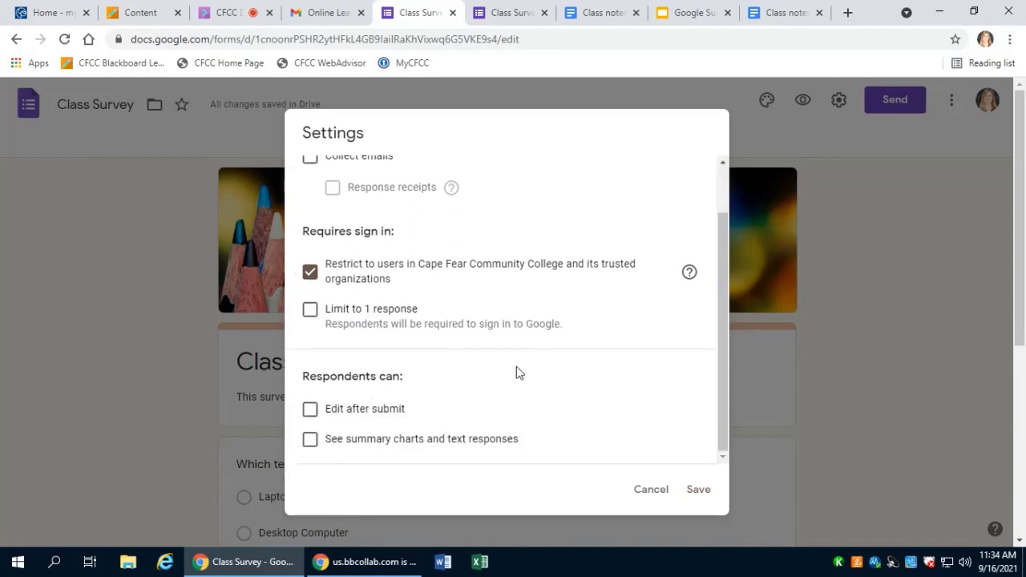
{"action": "scroll", "coordinate": [424, 305], "scroll_direction": "up", "scroll_amount": 1}
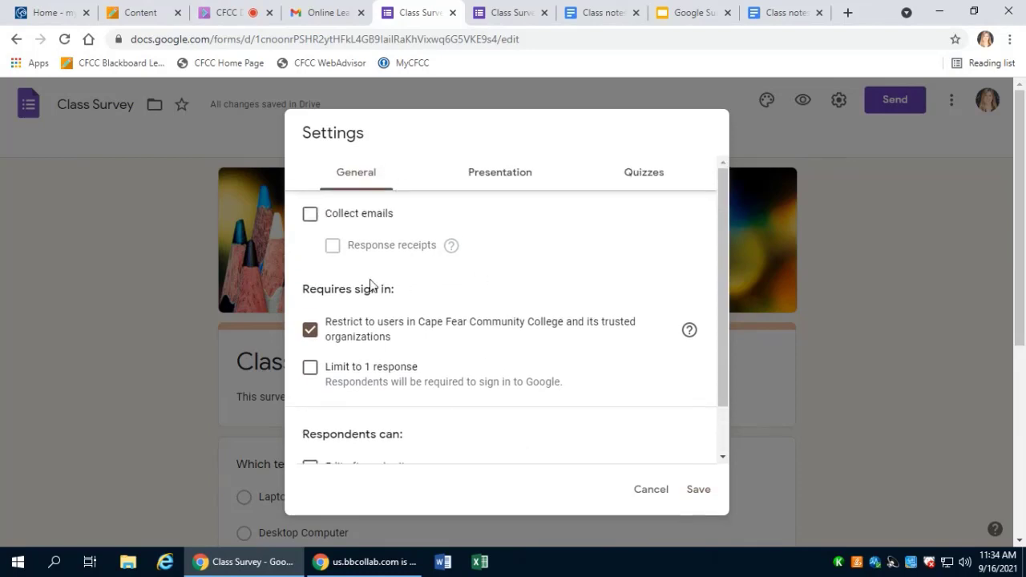
{"action": "left_click", "coordinate": [699, 490]}
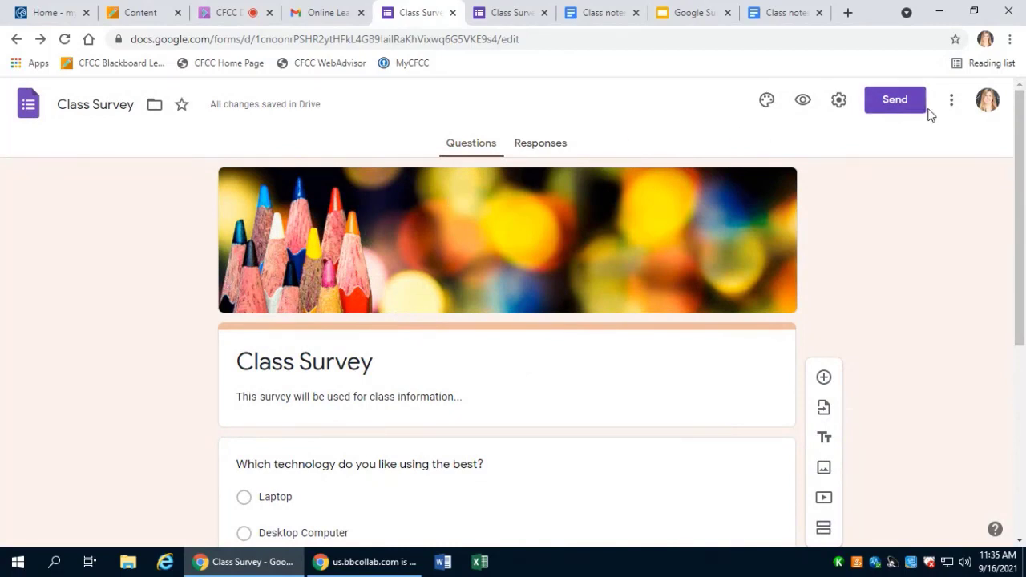
Open the survey's sending options and examine the email delivery fields and the option to add collaborators.
{"action": "left_click", "coordinate": [902, 102]}
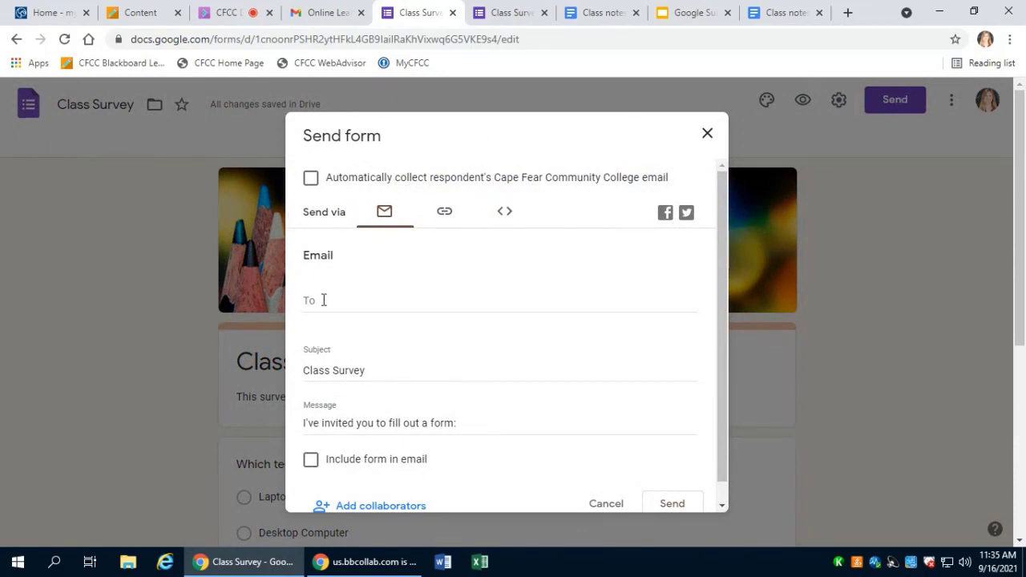
{"action": "scroll", "coordinate": [320, 320], "scroll_direction": "down", "scroll_amount": 1}
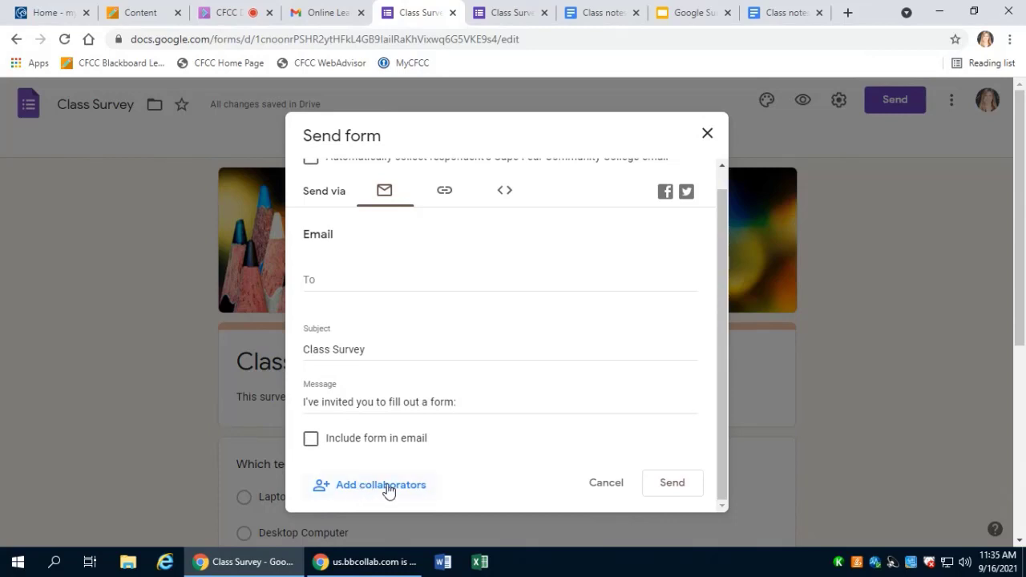
{"action": "scroll", "coordinate": [392, 480], "scroll_direction": "up", "scroll_amount": 1}
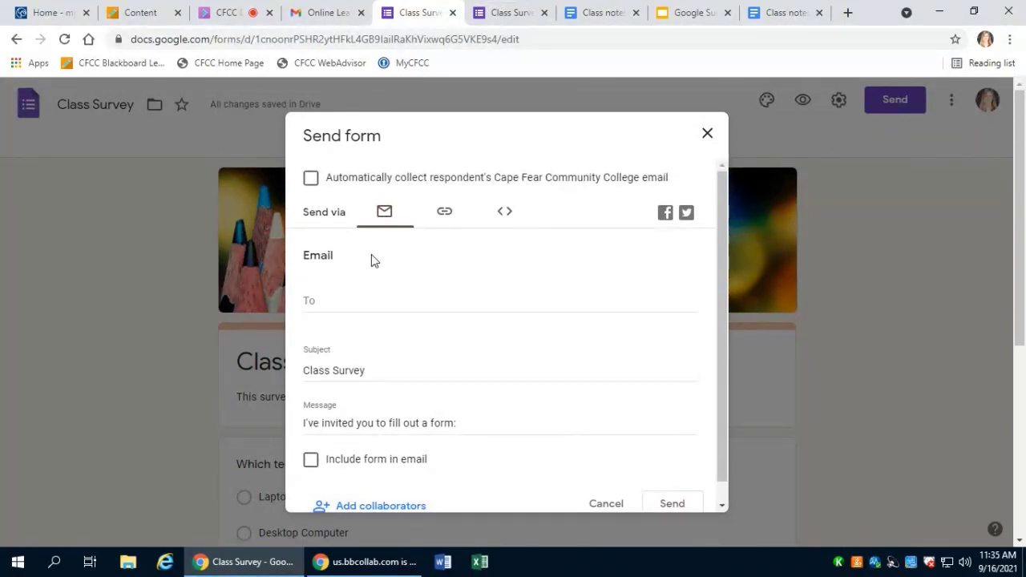
Generate a shortened URL for sharing the Class Survey form and copy the link.
{"action": "left_click", "coordinate": [448, 215]}
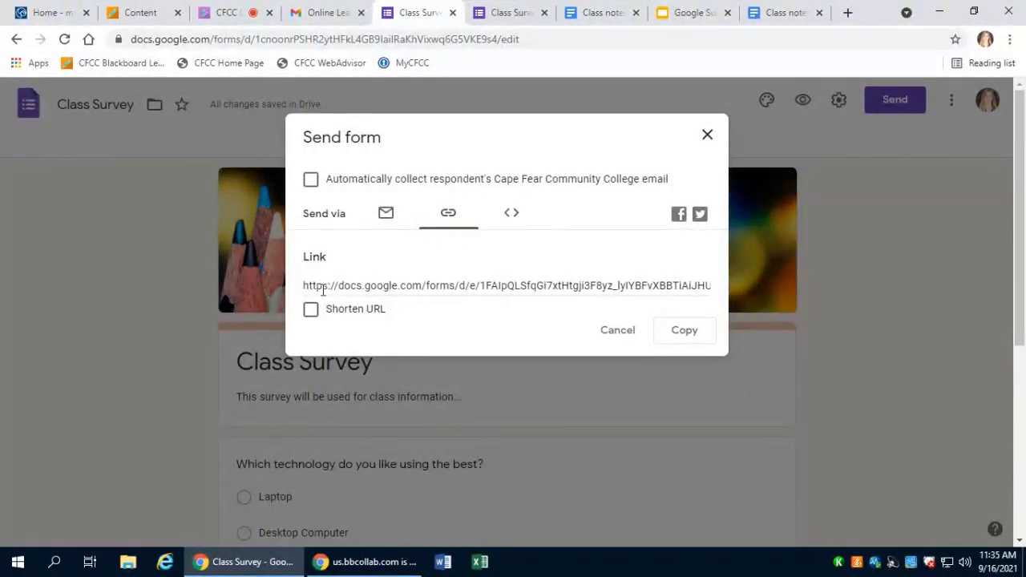
{"action": "left_click", "coordinate": [311, 313]}
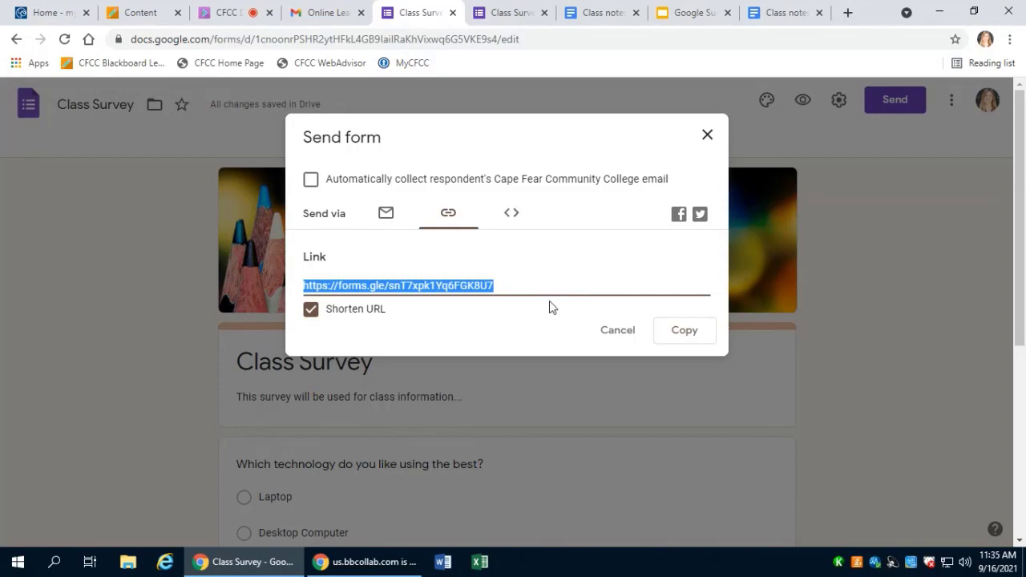
{"action": "left_click", "coordinate": [683, 335]}
Review the form's embed HTML, email and link sending methods, and close the sending options.
{"action": "left_click", "coordinate": [519, 221]}
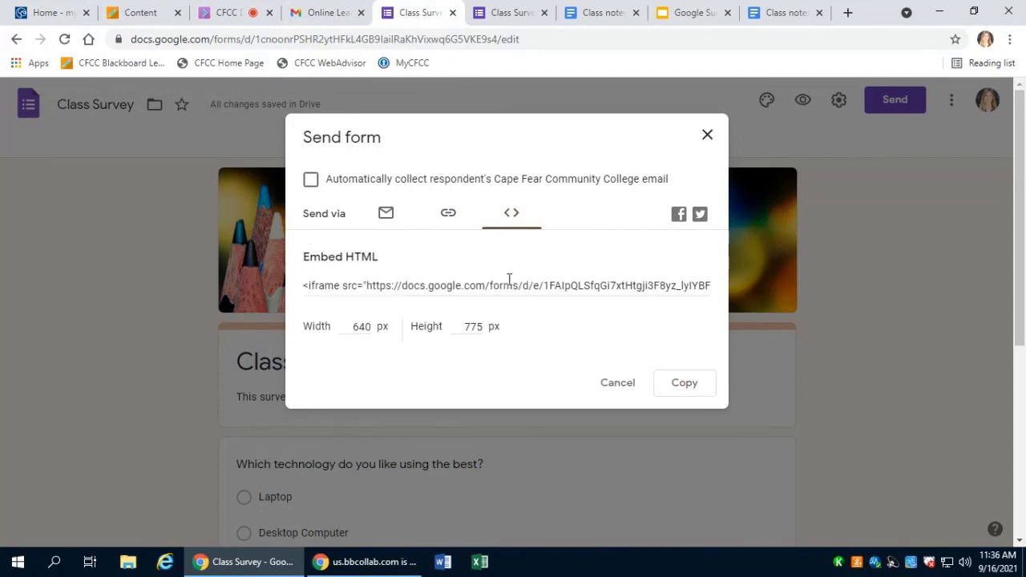
{"action": "left_click", "coordinate": [388, 215]}
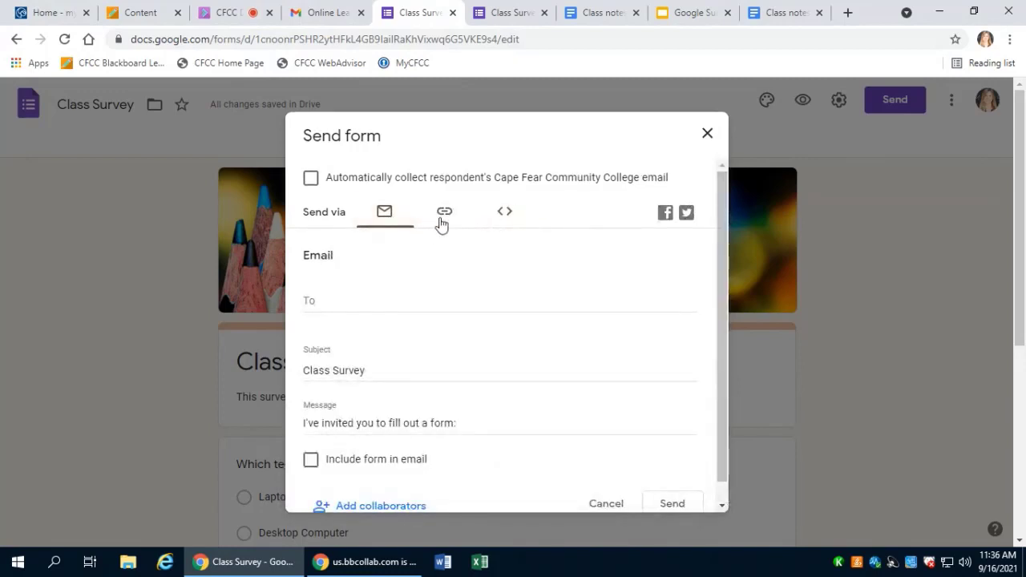
{"action": "left_click", "coordinate": [448, 212]}
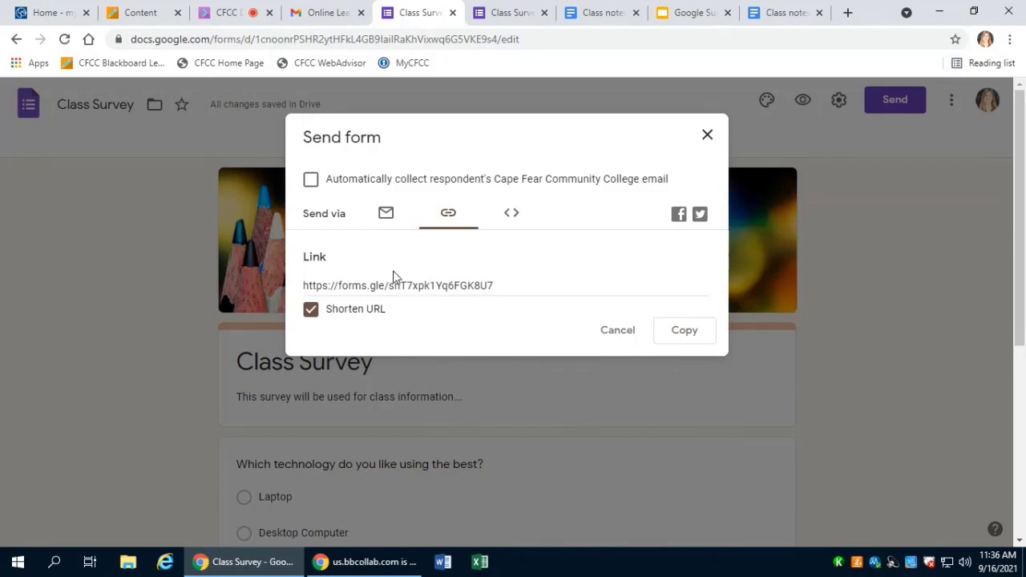
{"action": "left_click", "coordinate": [709, 137]}
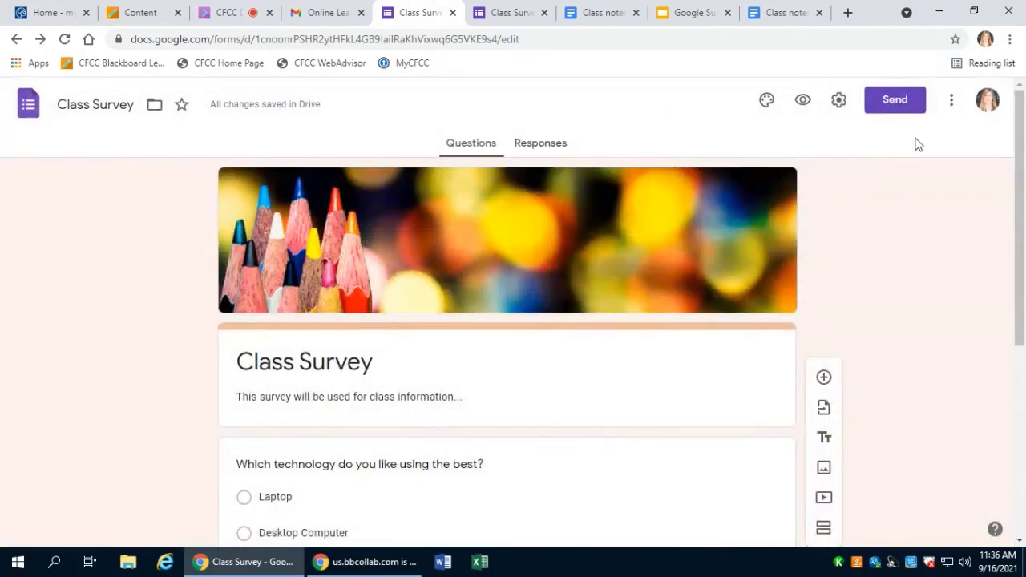
Examine the form's additional options, such as making a copy and printing, and look through the survey's header and questions.
{"action": "left_click", "coordinate": [952, 99]}
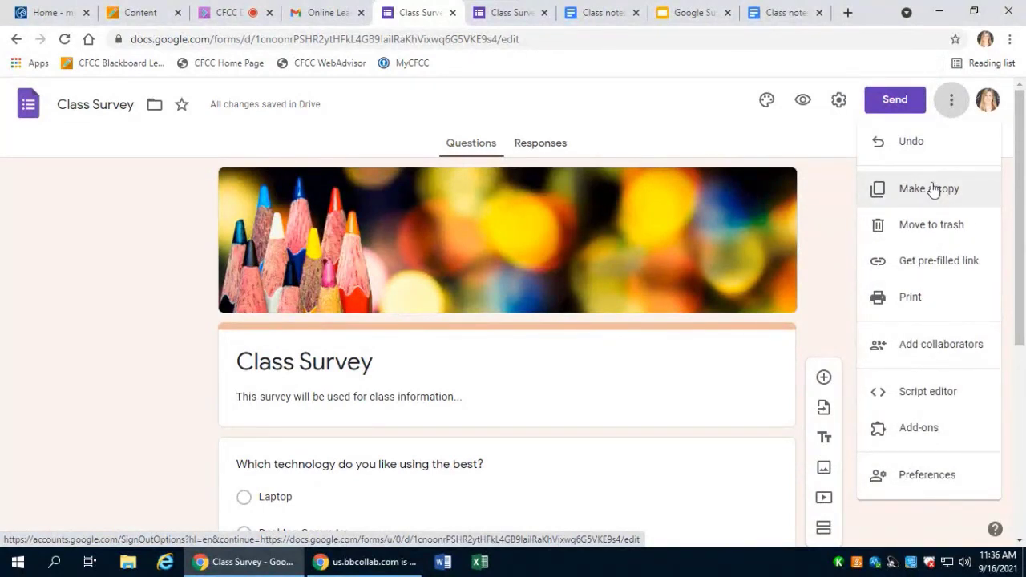
{"action": "left_click", "coordinate": [952, 106]}
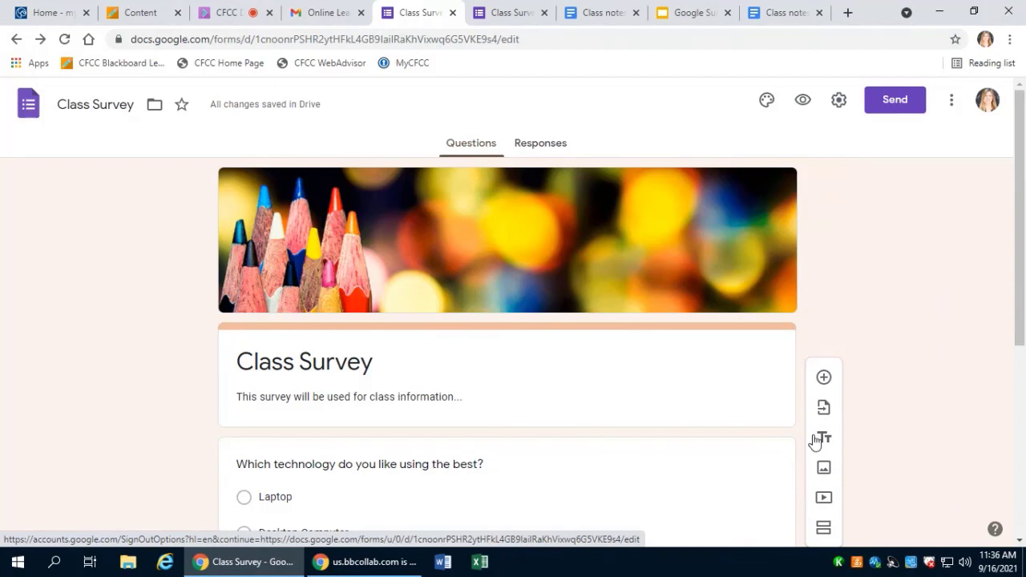
{"action": "scroll", "coordinate": [896, 390], "scroll_direction": "down", "scroll_amount": 2}
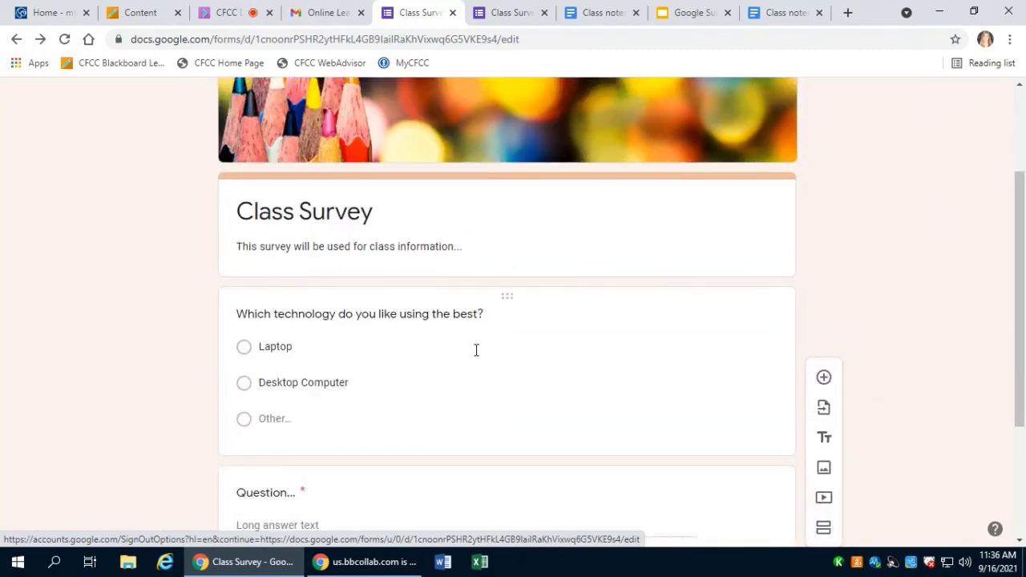
{"action": "scroll", "coordinate": [471, 352], "scroll_direction": "up", "scroll_amount": 2}
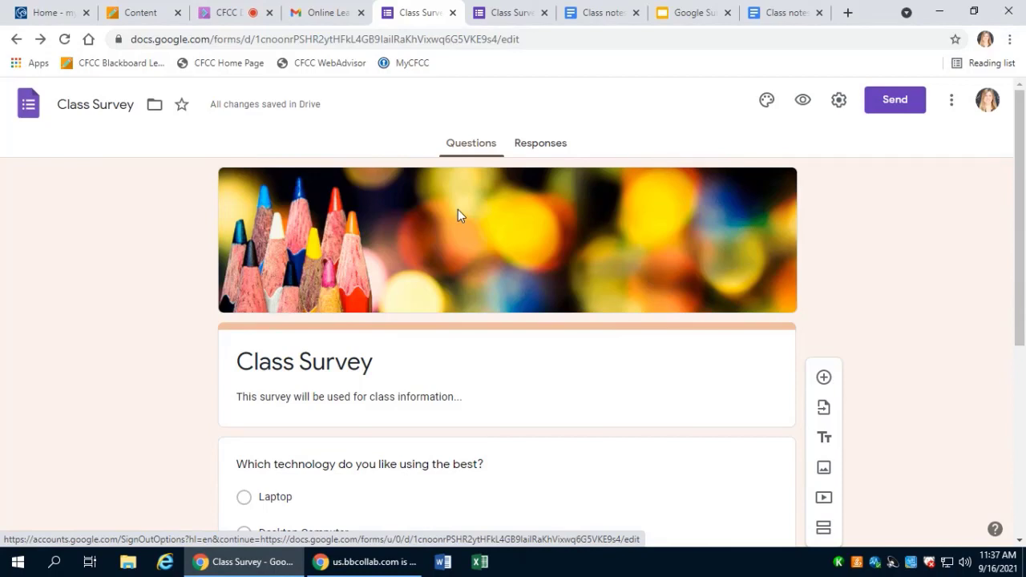
{"action": "scroll", "coordinate": [450, 215], "scroll_direction": "down", "scroll_amount": 2}
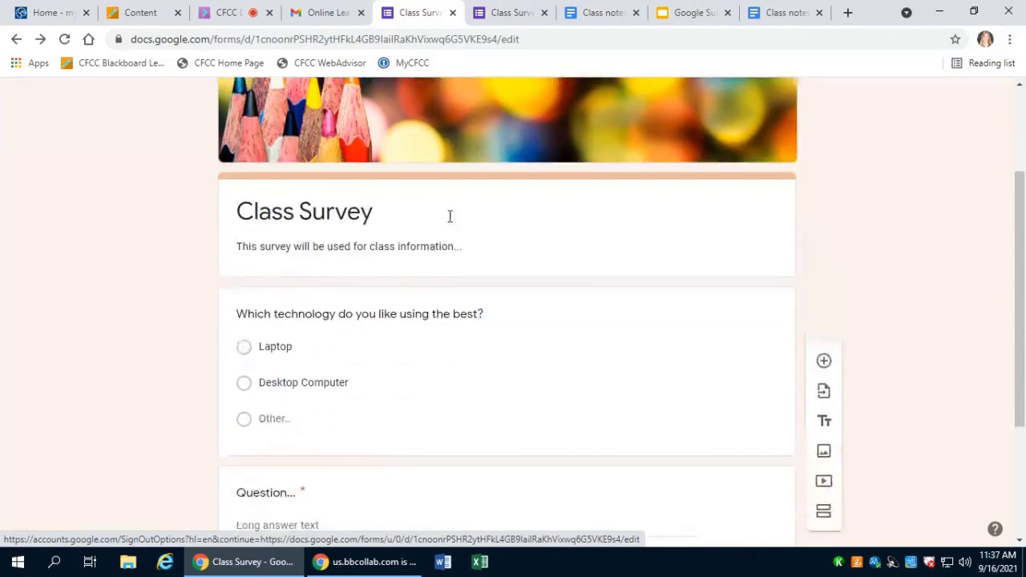
{"action": "scroll", "coordinate": [449, 224], "scroll_direction": "up", "scroll_amount": 2}
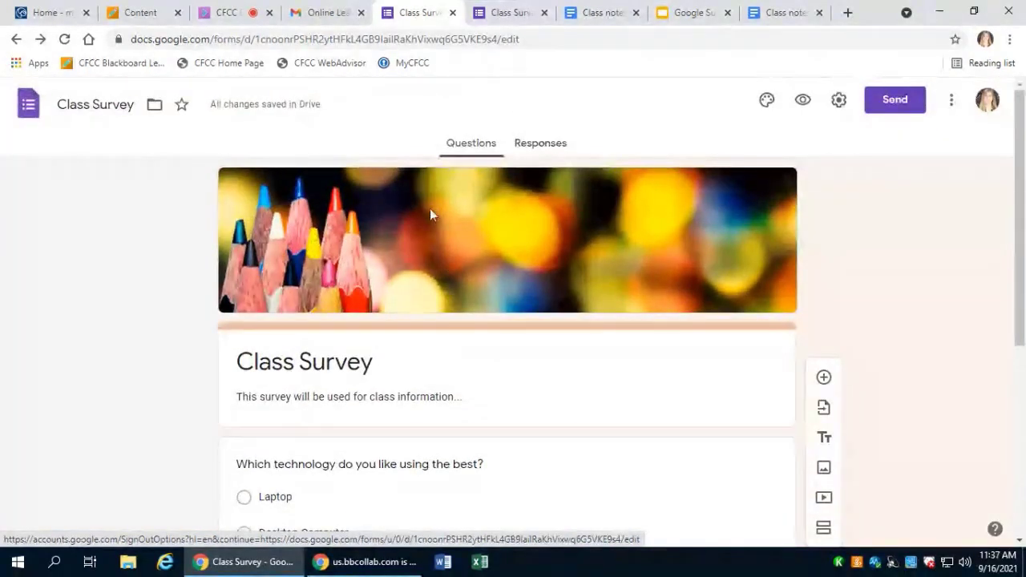
{"action": "scroll", "coordinate": [416, 213], "scroll_direction": "down", "scroll_amount": 1}
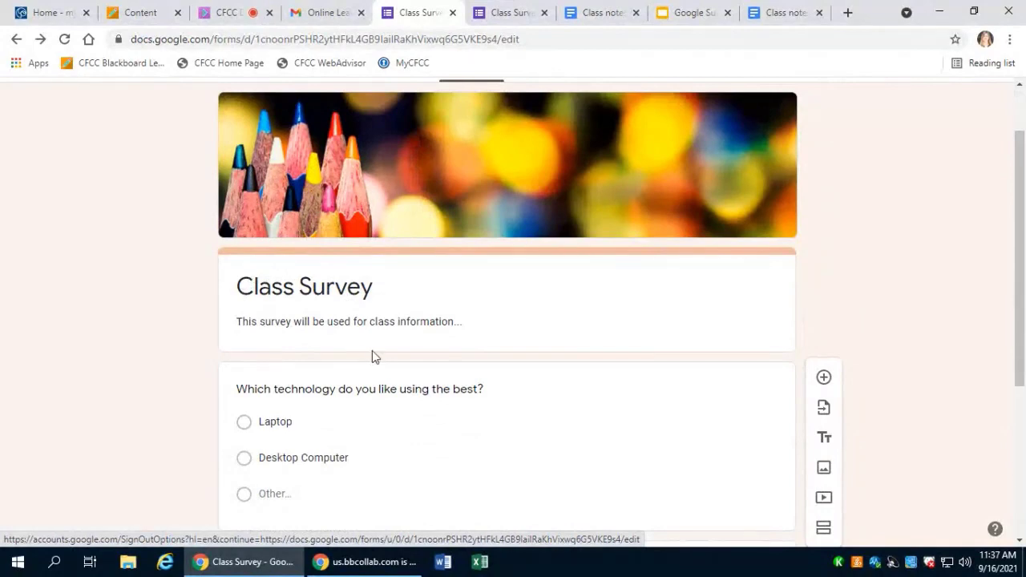
{"action": "scroll", "coordinate": [373, 355], "scroll_direction": "down", "scroll_amount": 2}
{"action": "scroll", "coordinate": [398, 418], "scroll_direction": "up", "scroll_amount": 3}
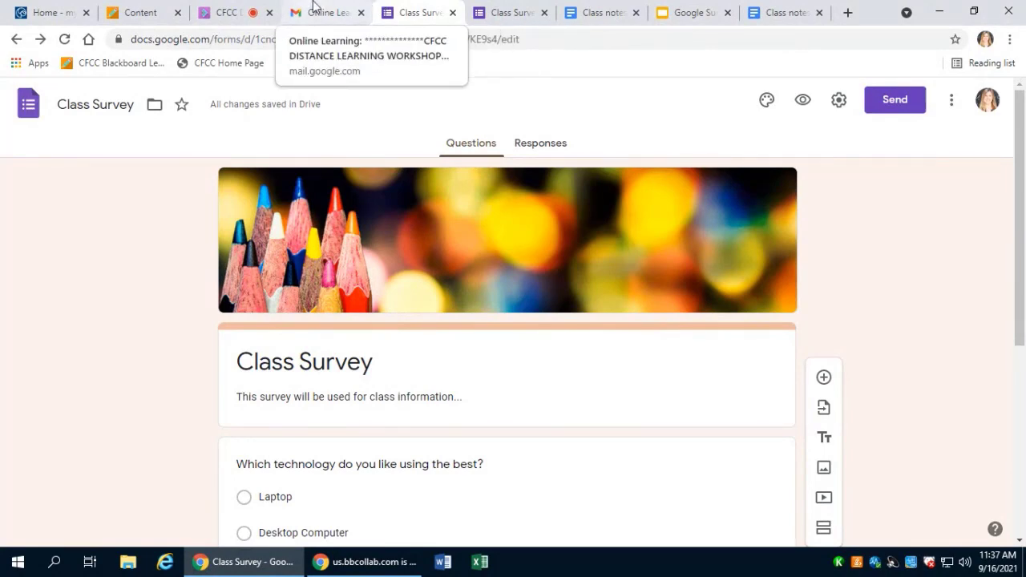
Switch to Gmail and open YouTube from the Google apps.
{"action": "left_click", "coordinate": [314, 10]}
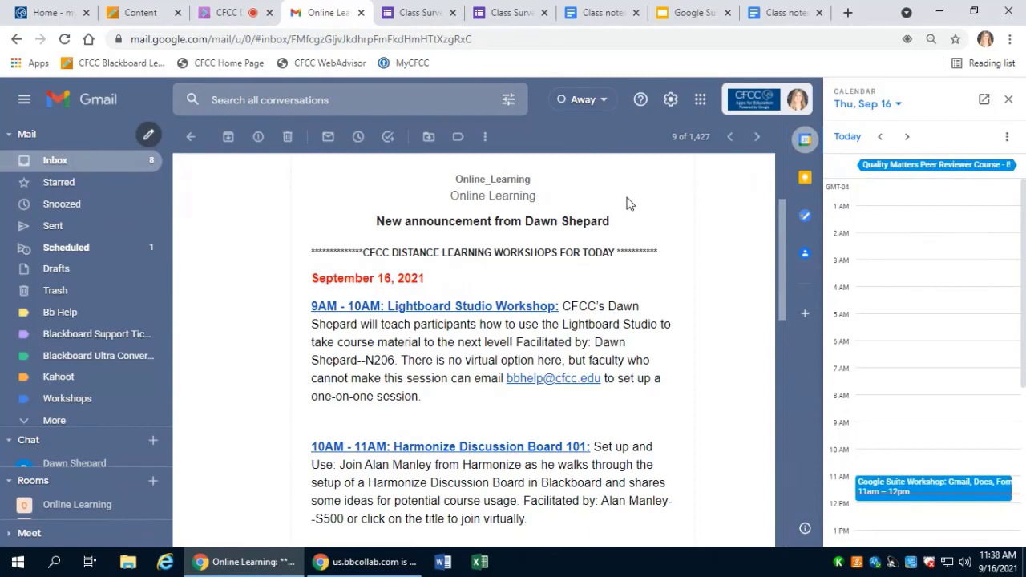
{"action": "left_click", "coordinate": [702, 100]}
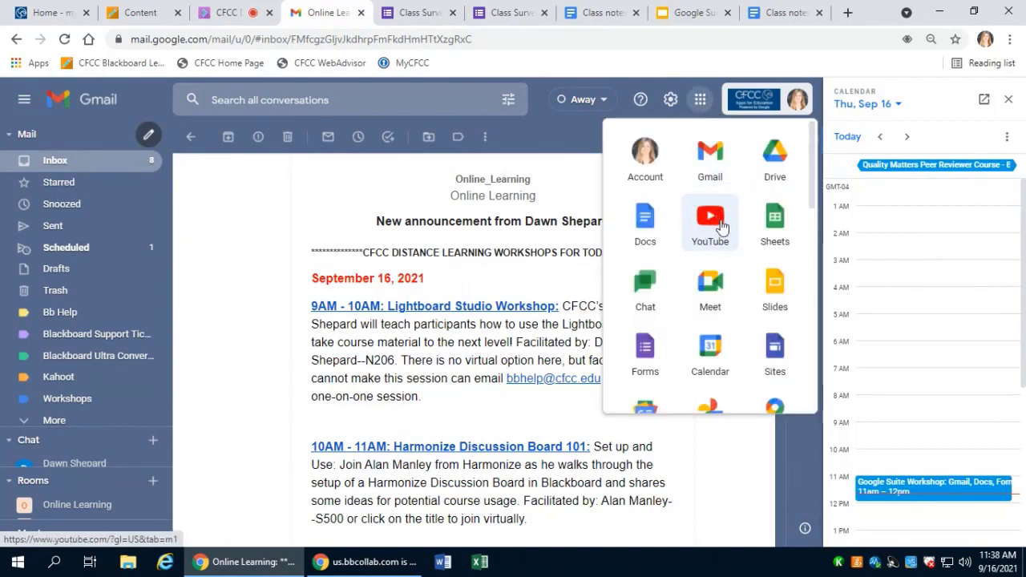
{"action": "left_click", "coordinate": [710, 218]}
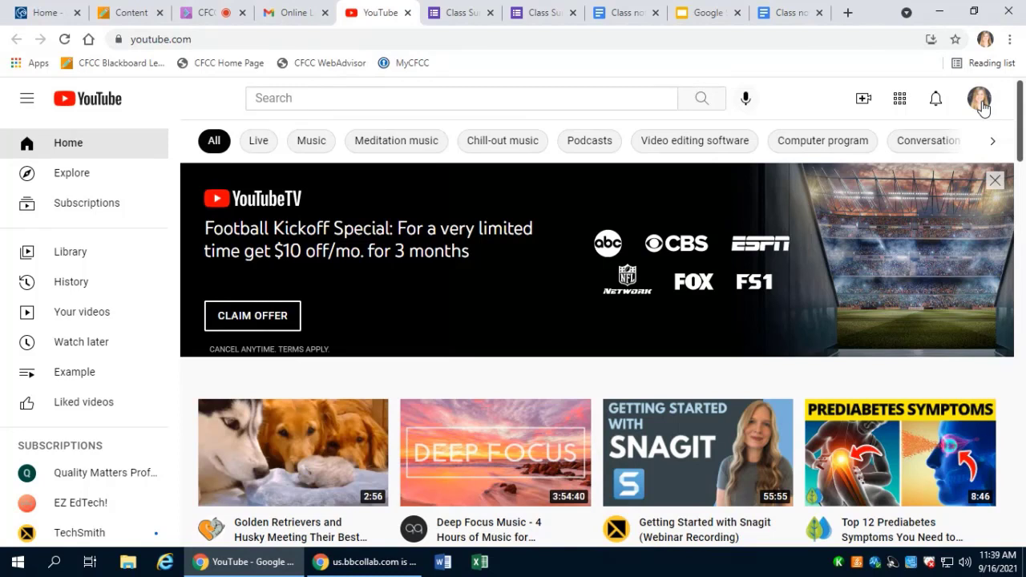
Open the signed-in account's own YouTube channel to view its uploaded videos.
{"action": "left_click", "coordinate": [981, 105]}
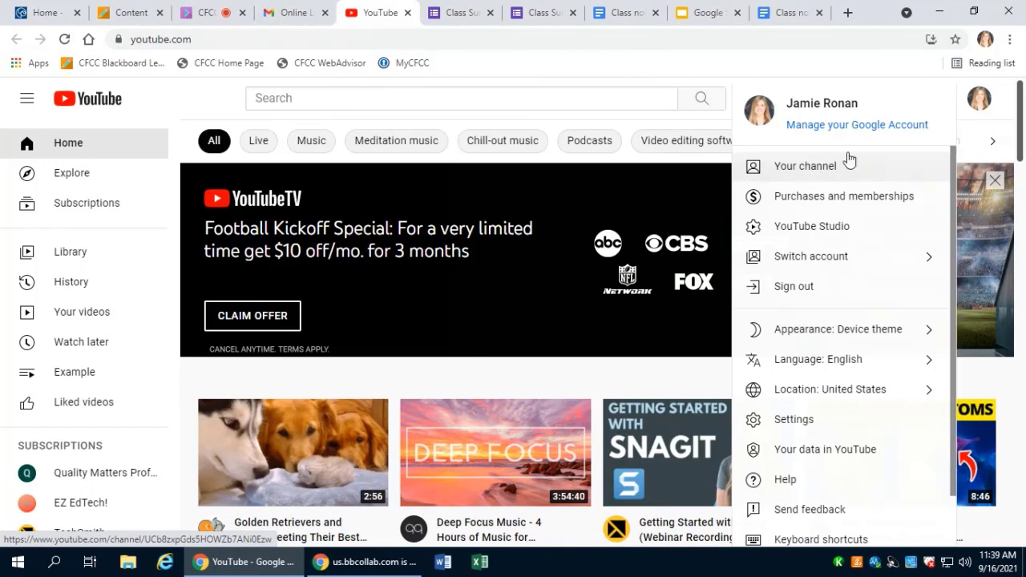
{"action": "left_click", "coordinate": [977, 97]}
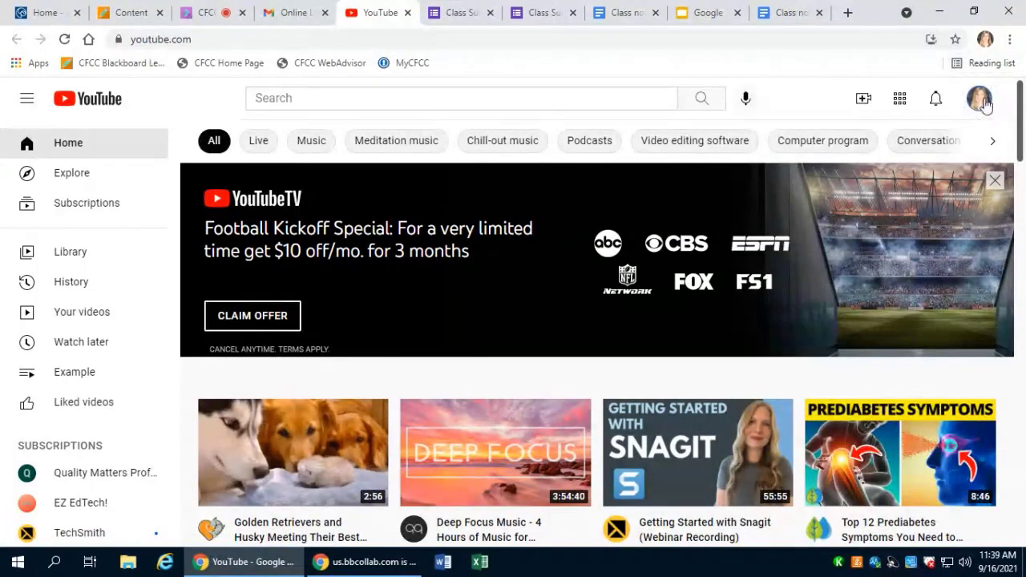
{"action": "left_click", "coordinate": [983, 102]}
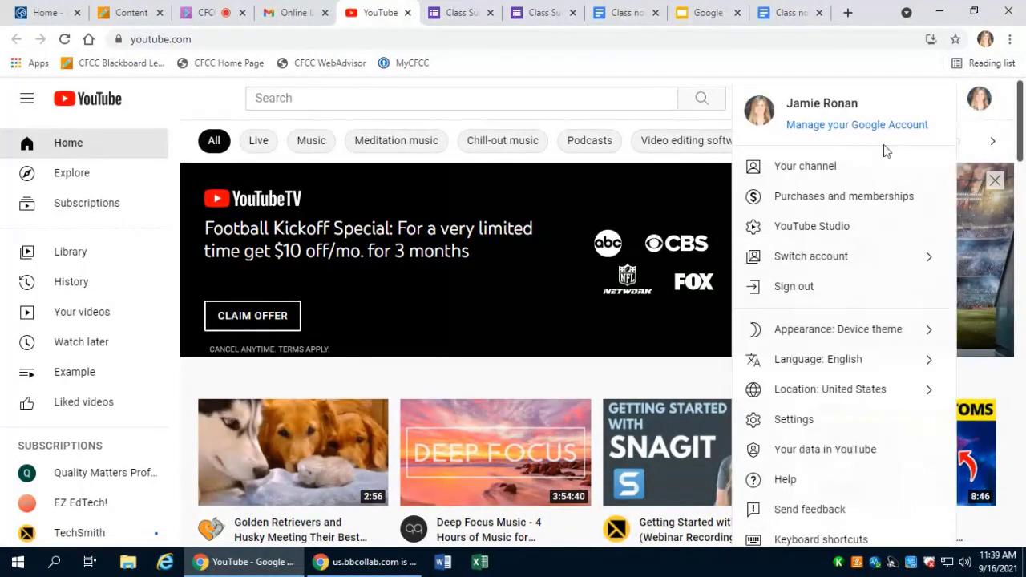
{"action": "left_click", "coordinate": [808, 173]}
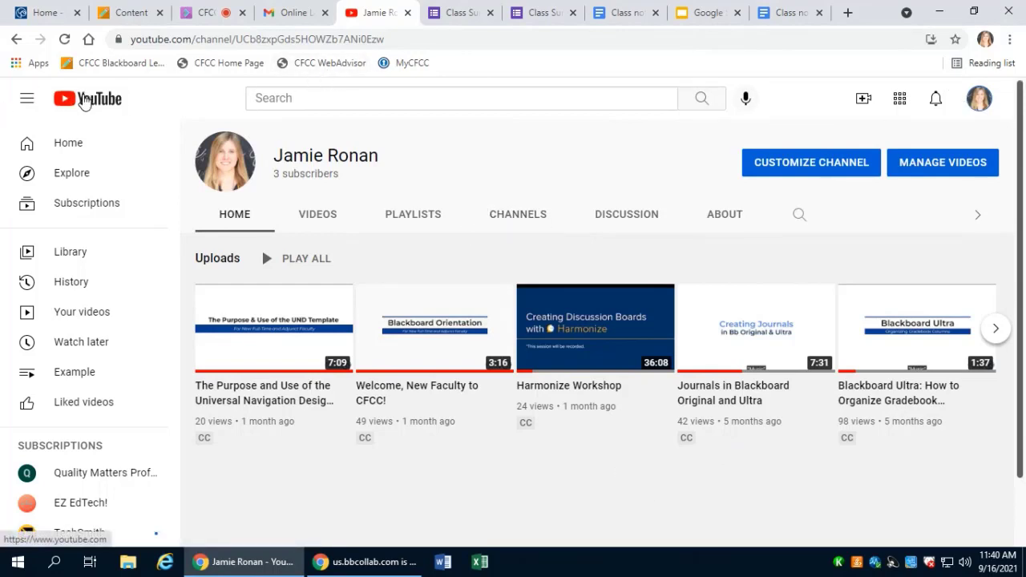
Reopen the account's channel from the YouTube home page and view the options for uploading a video or going live.
{"action": "left_click", "coordinate": [77, 101]}
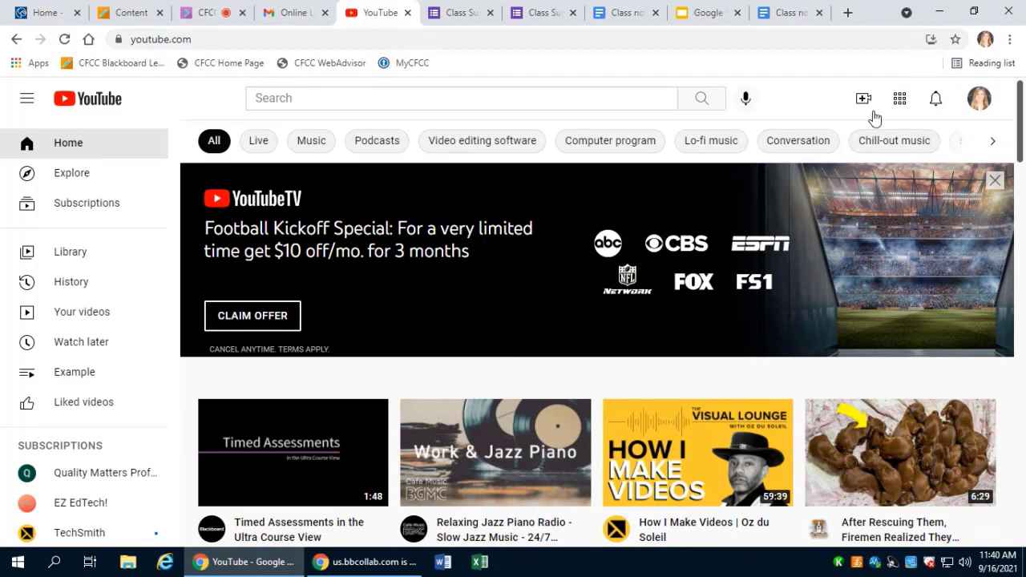
{"action": "left_click", "coordinate": [978, 100]}
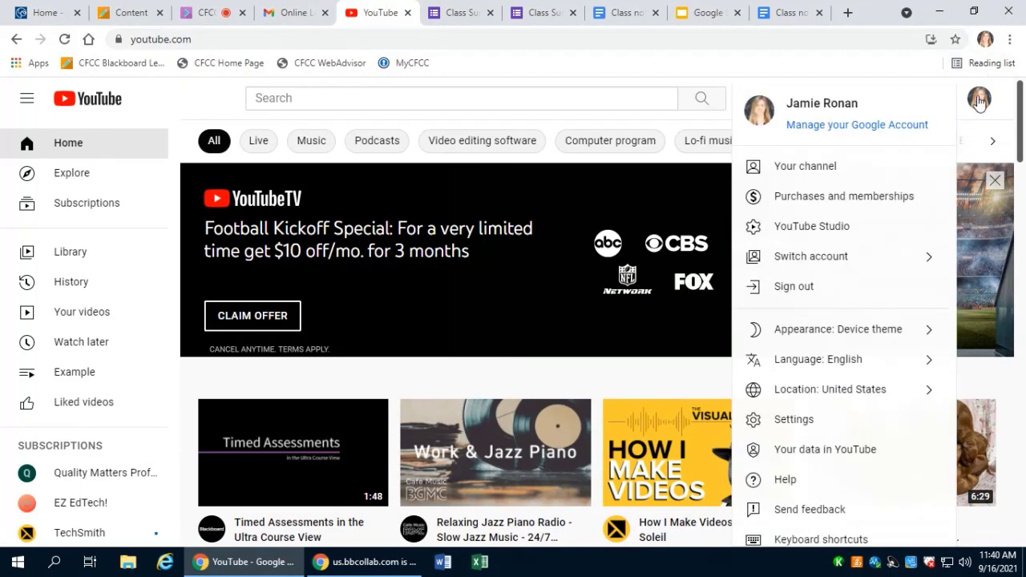
{"action": "left_click", "coordinate": [846, 173]}
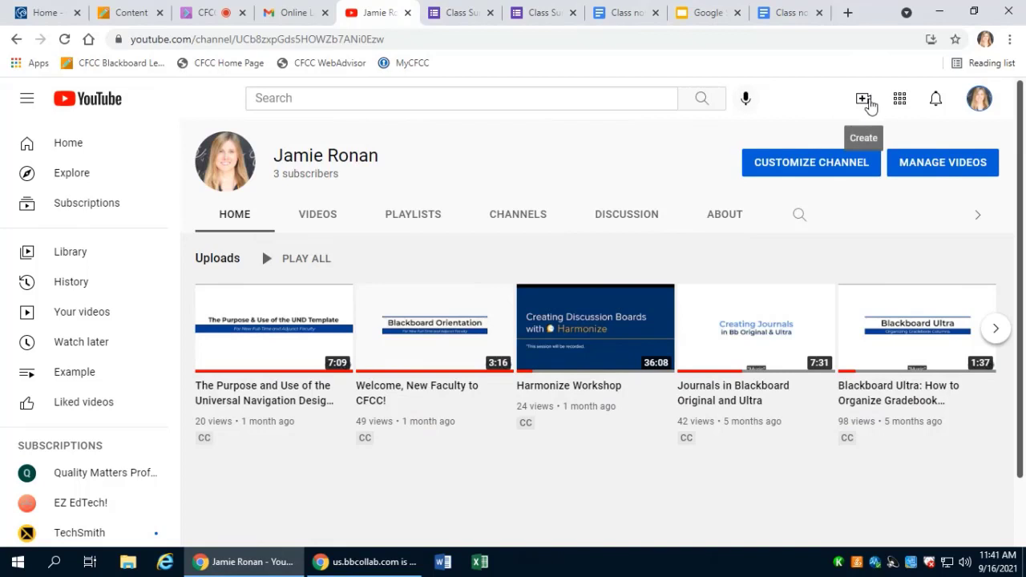
{"action": "left_click", "coordinate": [866, 100]}
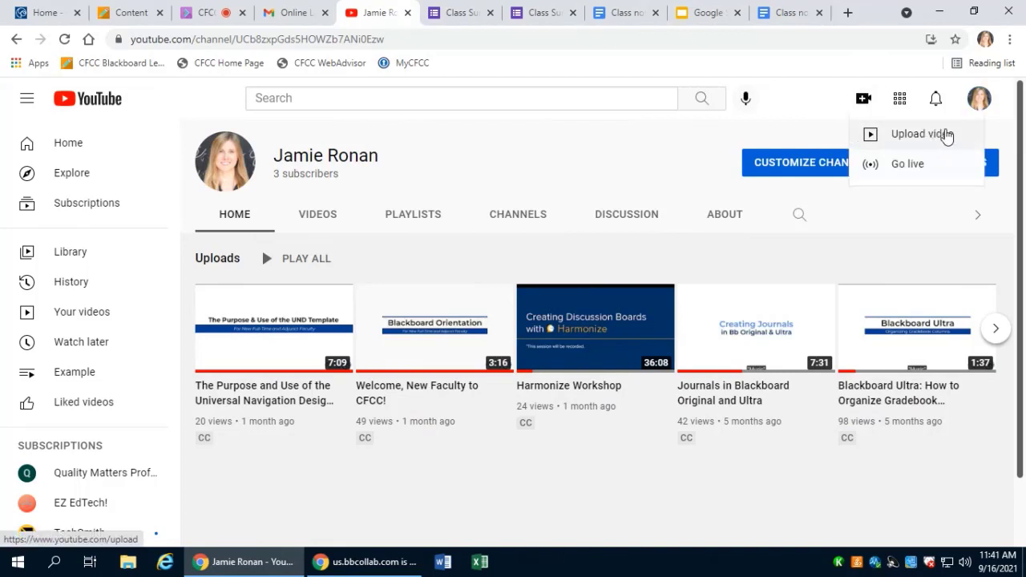
{"action": "left_click", "coordinate": [828, 109]}
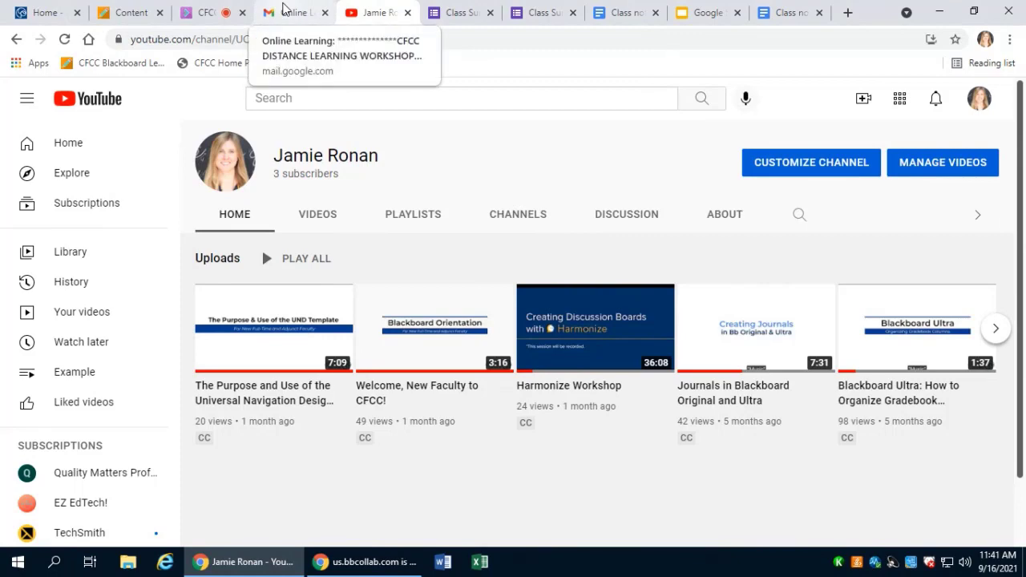
Return to Gmail, open Google Meet from the Google apps, and show the options for creating a new meeting.
{"action": "left_click", "coordinate": [282, 9]}
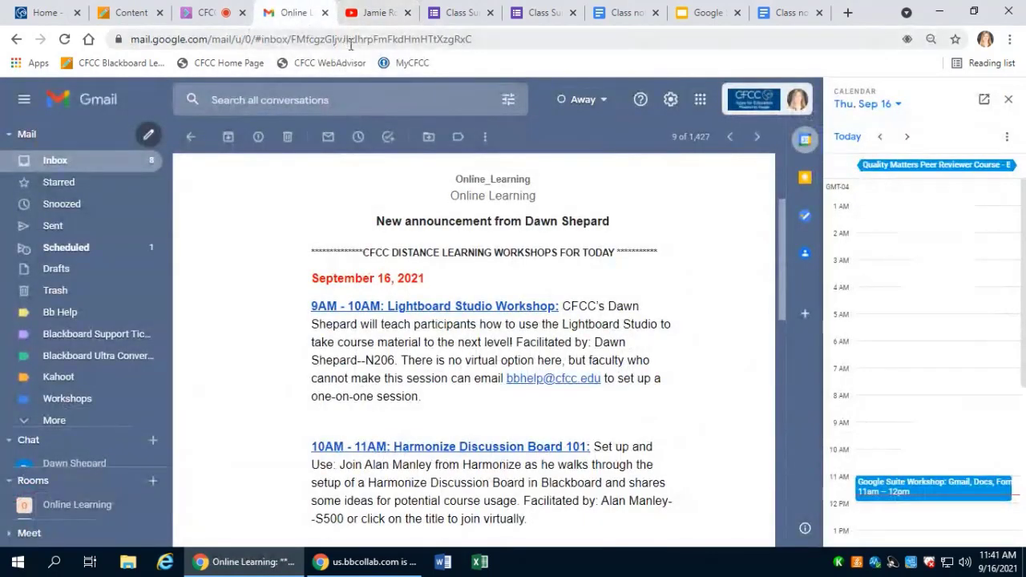
{"action": "left_click", "coordinate": [701, 99]}
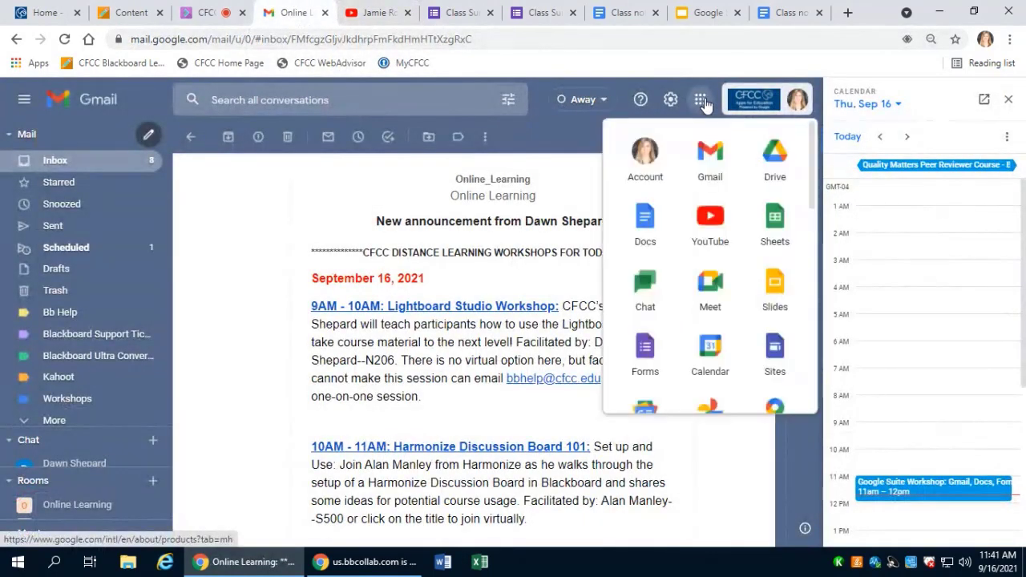
{"action": "scroll", "coordinate": [791, 268], "scroll_direction": "down", "scroll_amount": 2}
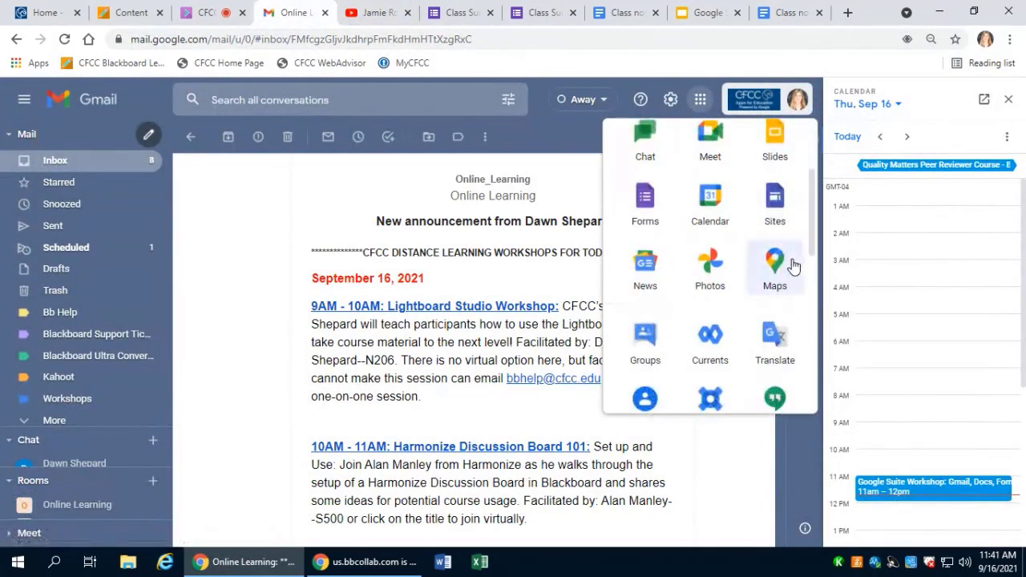
{"action": "scroll", "coordinate": [791, 240], "scroll_direction": "up", "scroll_amount": 2}
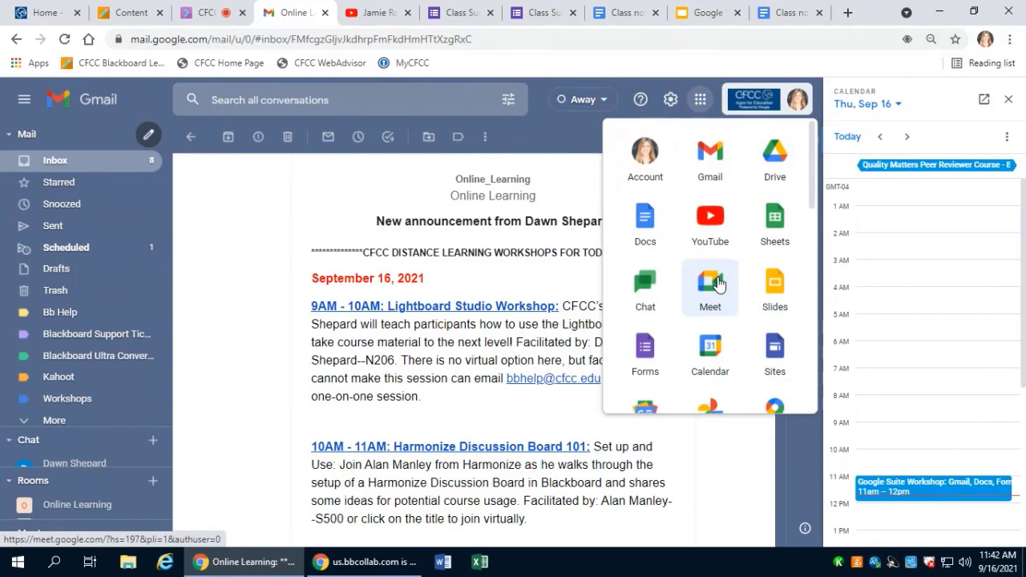
{"action": "left_click", "coordinate": [718, 283]}
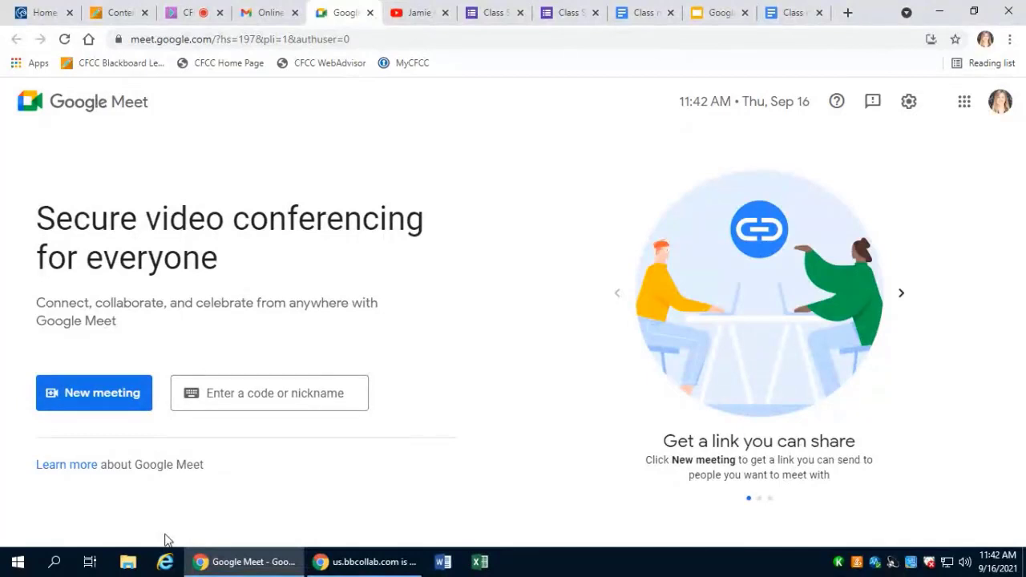
{"action": "left_click", "coordinate": [113, 399]}
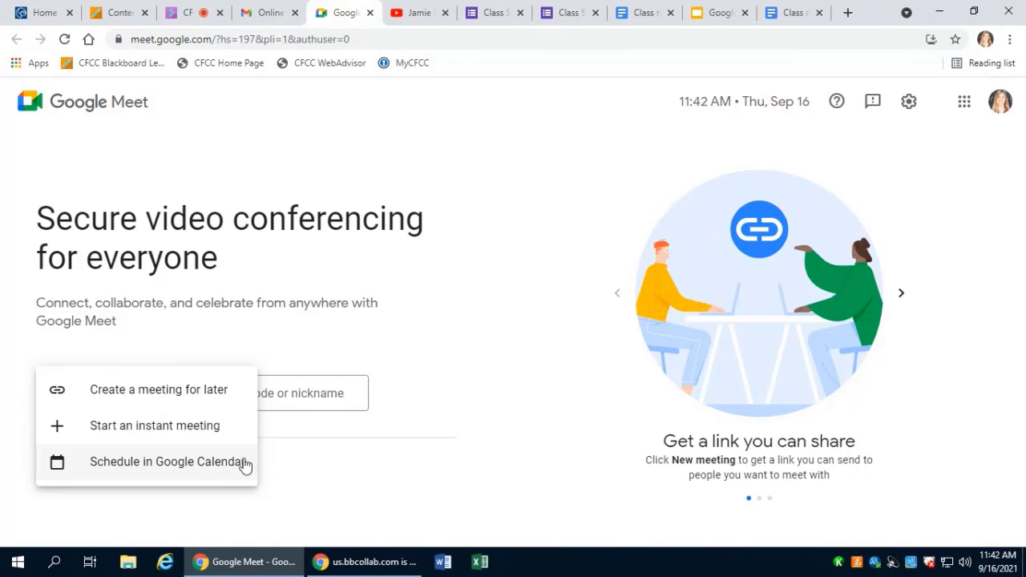
Return to Gmail and draft a 5:00am–6:00am calendar event titled Example on Thu, Sep 16, with a Google Meet video conference.
{"action": "left_click", "coordinate": [313, 479]}
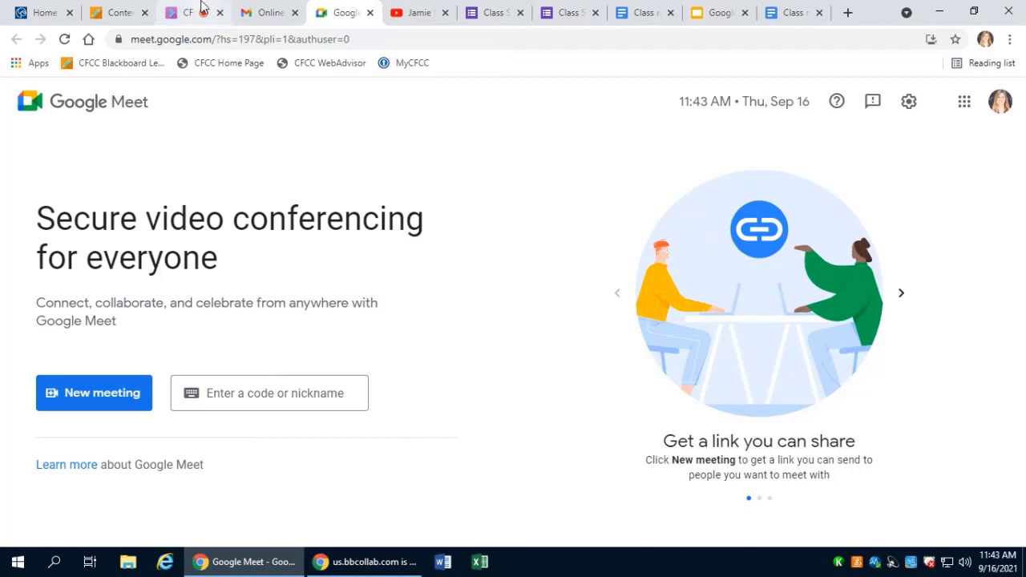
{"action": "left_click", "coordinate": [251, 12]}
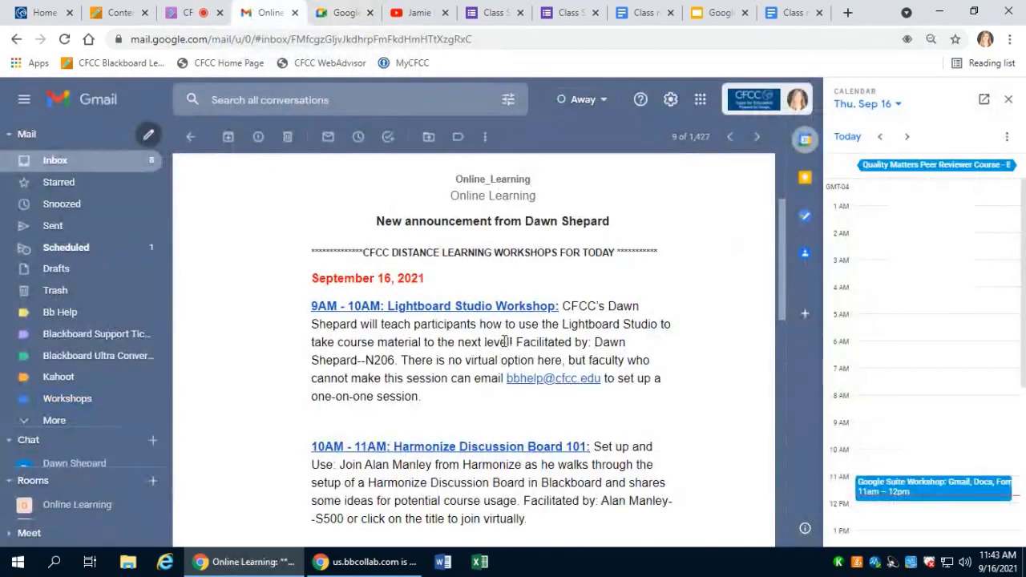
{"action": "left_click", "coordinate": [896, 319]}
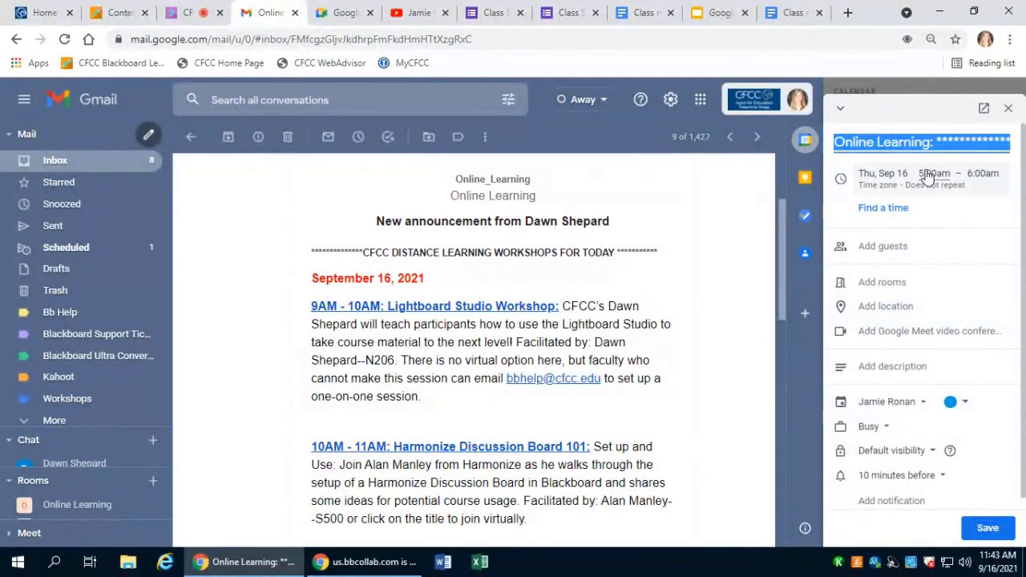
{"action": "type", "text": "Example"}
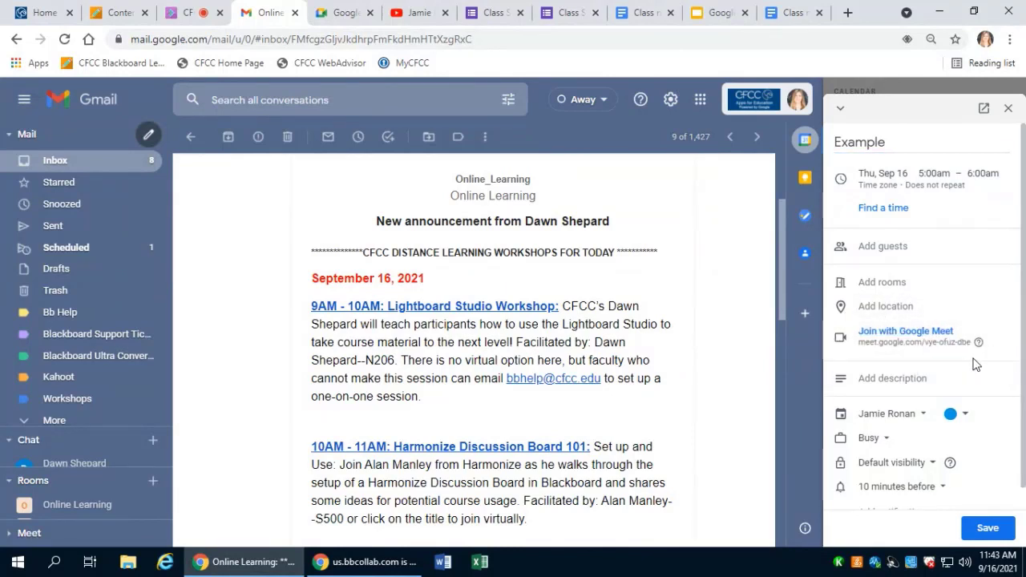
Remove the Google Meet conference from the Example event and discard the event draft.
{"action": "mouse_move", "coordinate": [930, 354]}
{"action": "left_click", "coordinate": [996, 339]}
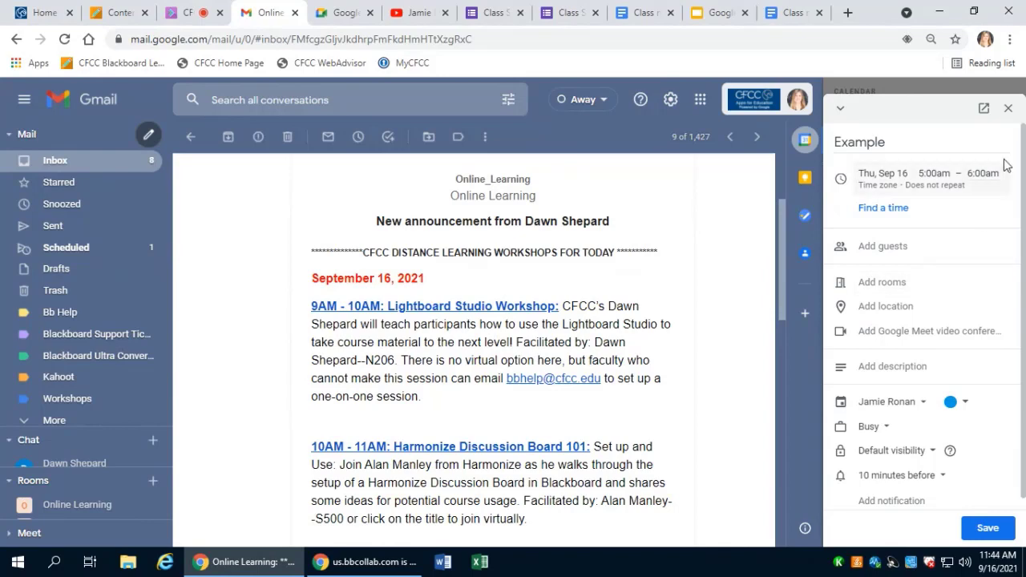
{"action": "left_click", "coordinate": [1009, 108]}
{"action": "left_click", "coordinate": [978, 333]}
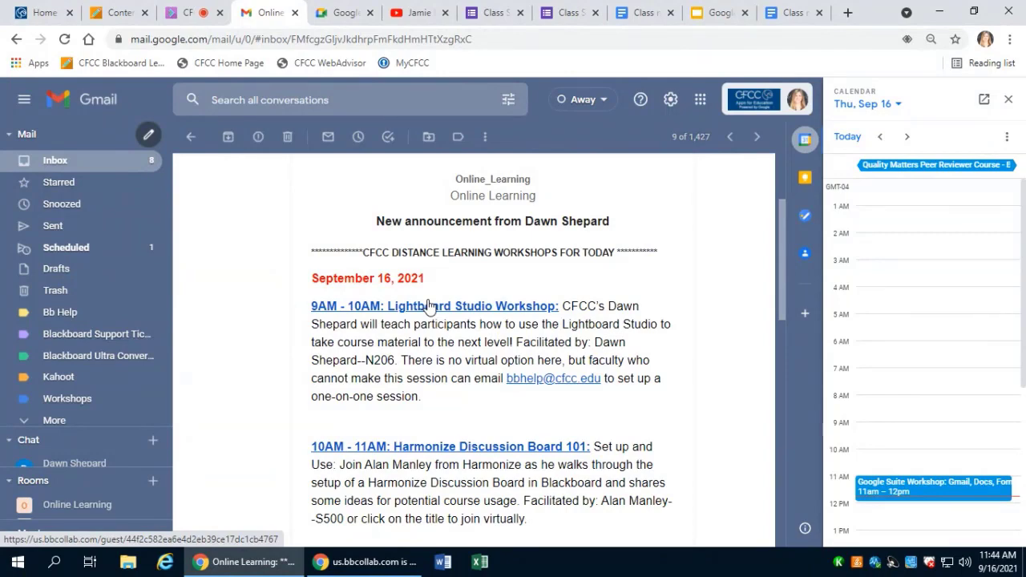
Review the day's remaining sessions in the distance learning workshops email and switch to the browser tab with the recorded online session.
{"action": "scroll", "coordinate": [429, 305], "scroll_direction": "down", "scroll_amount": 4}
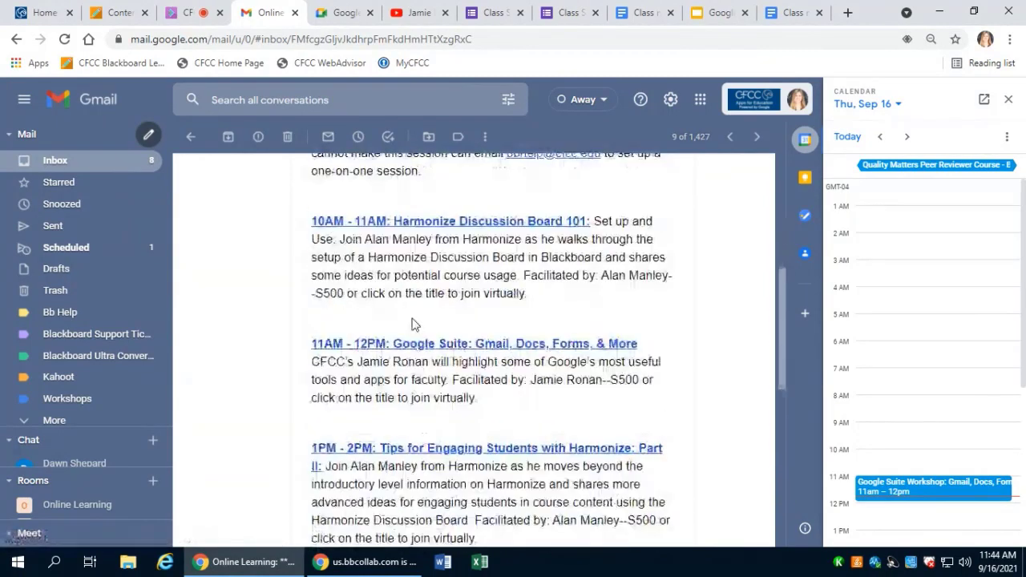
{"action": "scroll", "coordinate": [384, 376], "scroll_direction": "down", "scroll_amount": 1}
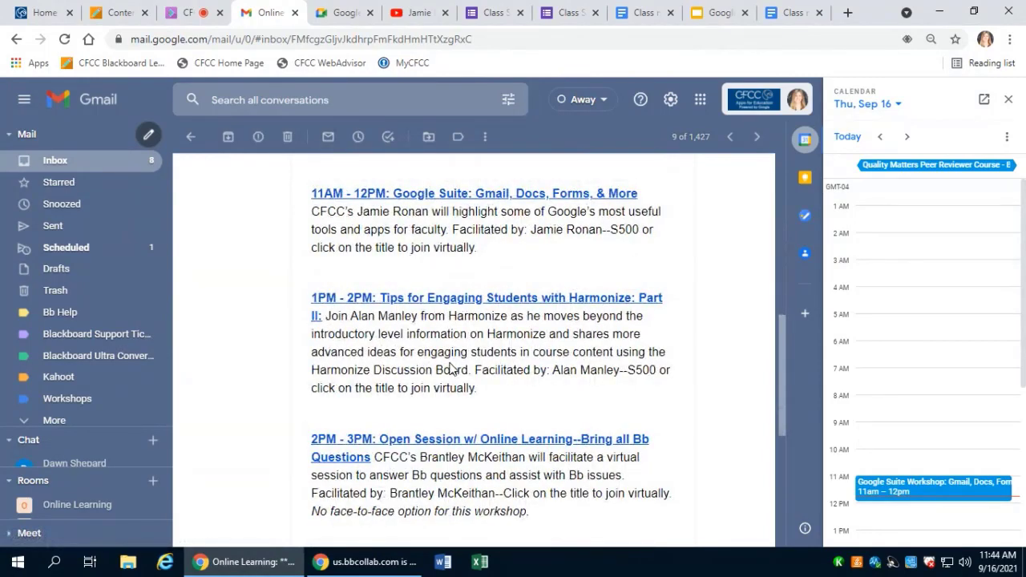
{"action": "scroll", "coordinate": [433, 329], "scroll_direction": "down", "scroll_amount": 1}
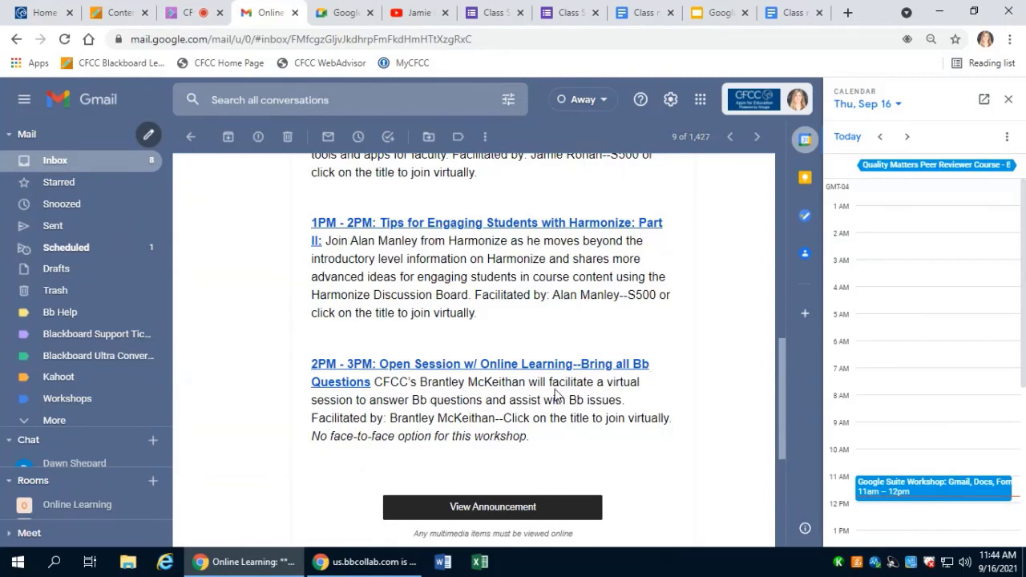
{"action": "scroll", "coordinate": [557, 395], "scroll_direction": "up", "scroll_amount": 3}
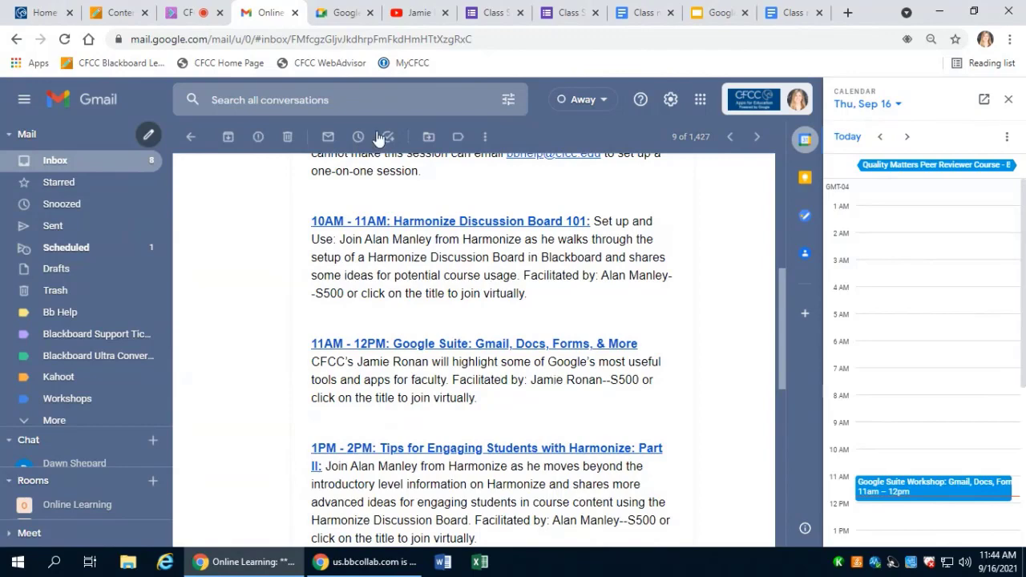
{"action": "left_click", "coordinate": [190, 13]}
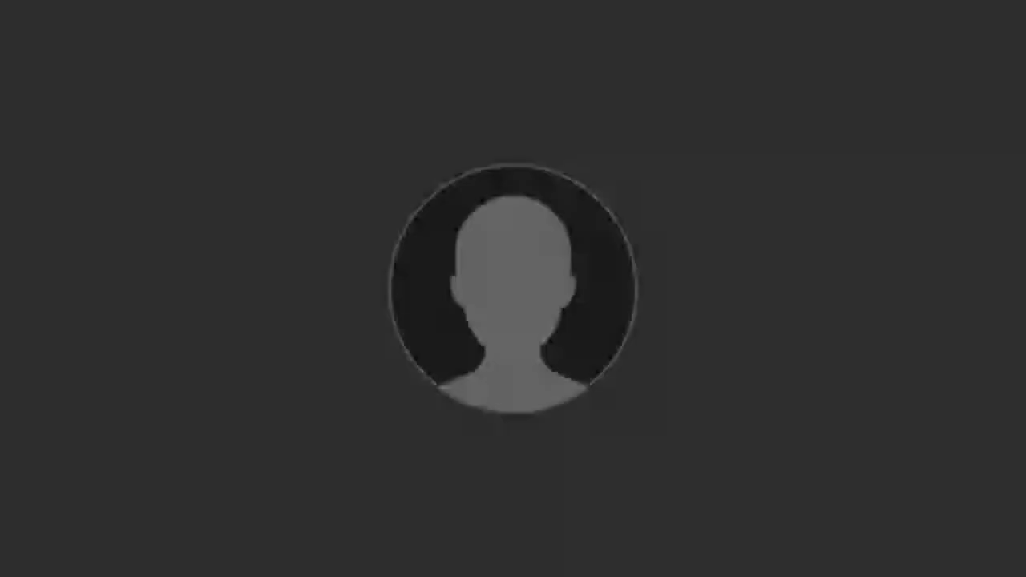